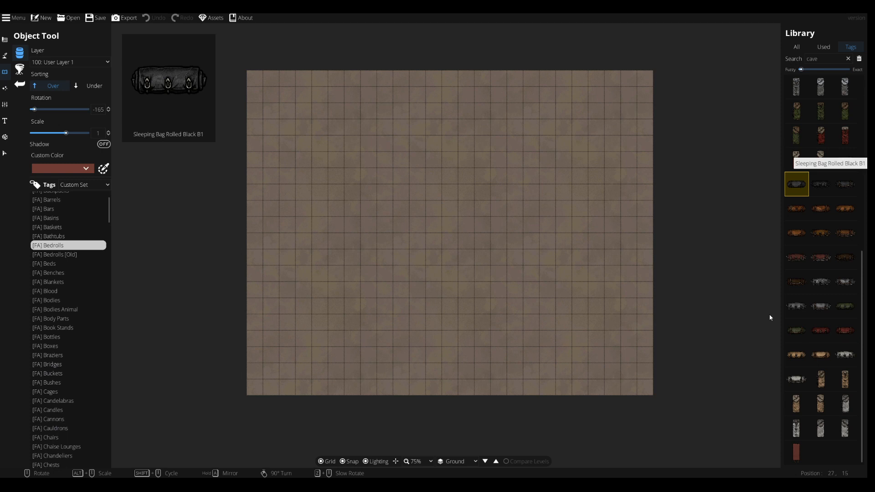
Step: Look through the Bathtubs object tag and the path styles available for the Path Tool
{"action": "left_click", "coordinate": [65, 239]}
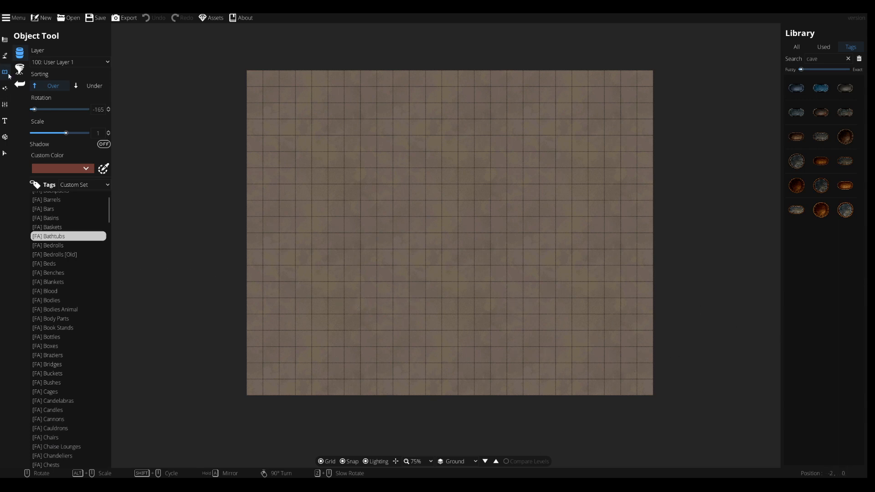
{"action": "left_click", "coordinate": [5, 89]}
{"action": "left_click", "coordinate": [5, 56]}
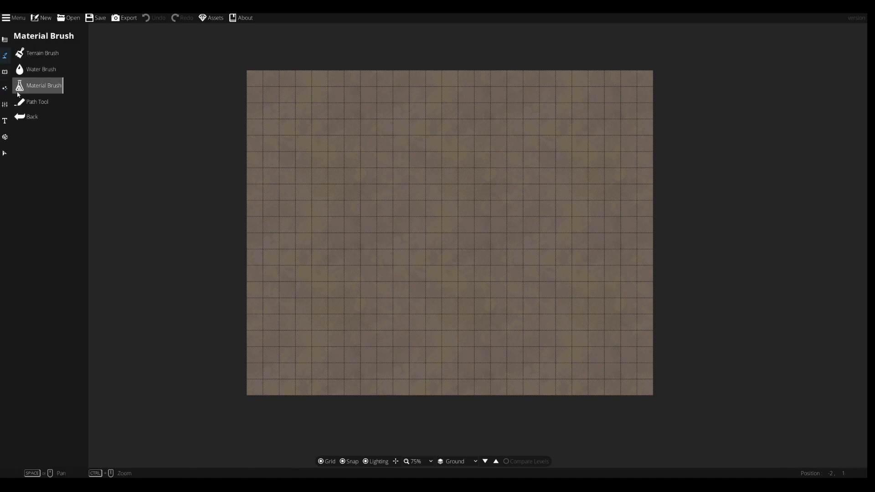
{"action": "left_click", "coordinate": [34, 102]}
{"action": "scroll", "coordinate": [50, 304], "scroll_direction": "down", "scroll_amount": 10}
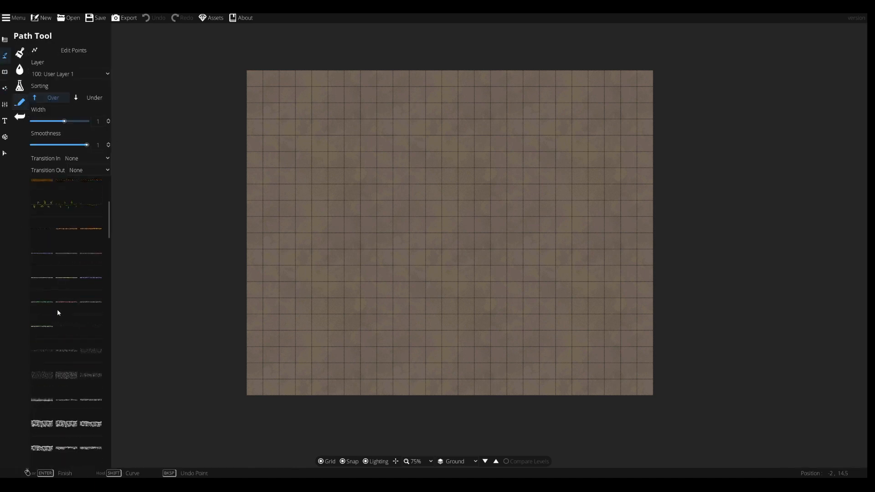
{"action": "scroll", "coordinate": [77, 294], "scroll_direction": "down", "scroll_amount": 5}
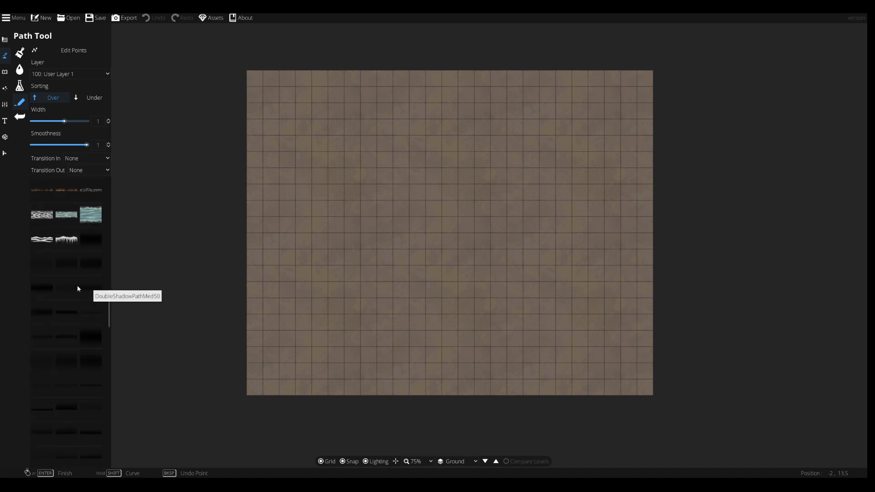
{"action": "scroll", "coordinate": [68, 265], "scroll_direction": "up", "scroll_amount": 4}
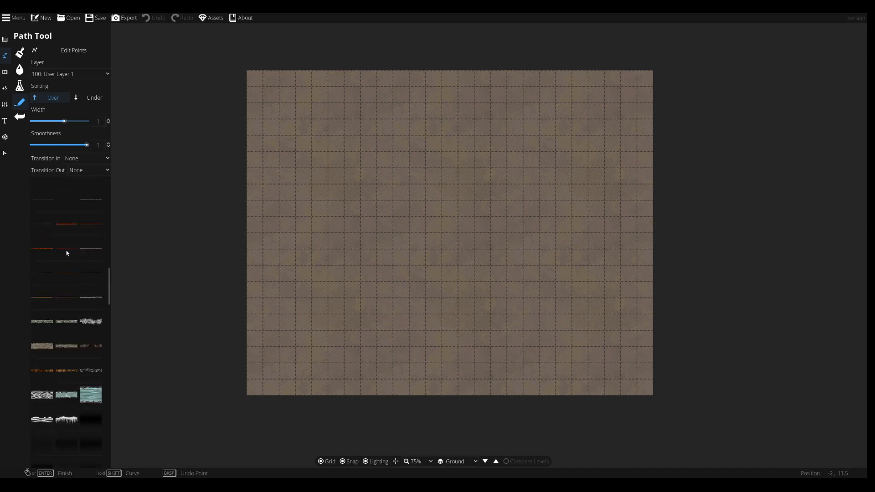
{"action": "left_click", "coordinate": [4, 71]}
{"action": "left_click", "coordinate": [3, 45]}
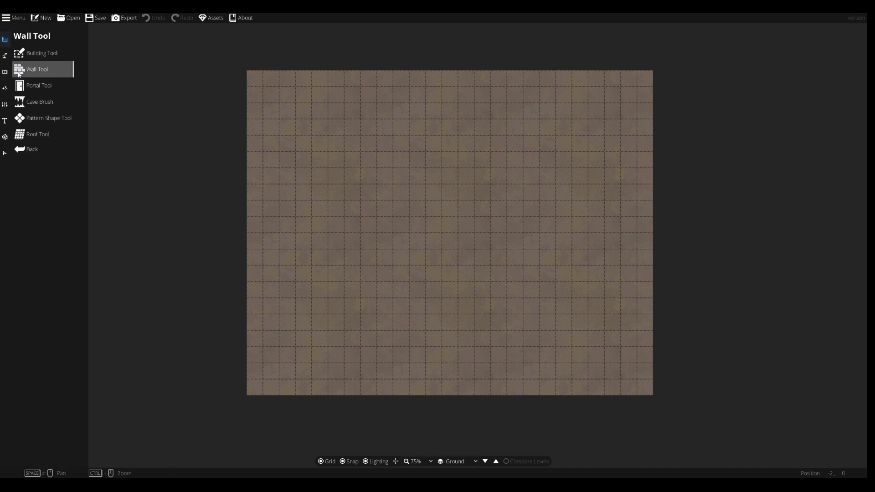
{"action": "left_click", "coordinate": [2, 57]}
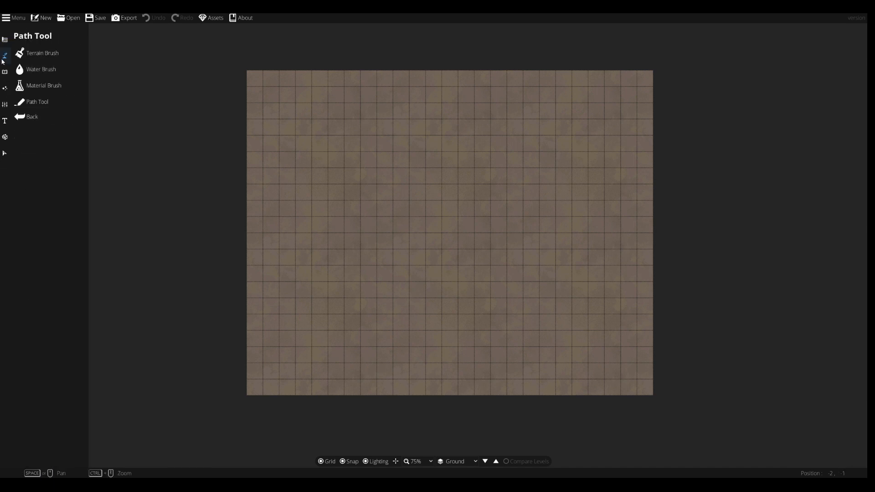
Step: Dig a large irregular cave area in the middle of the map with the Cave Brush at its largest brush size
{"action": "left_click", "coordinate": [5, 40]}
{"action": "left_click", "coordinate": [37, 103]}
{"action": "scroll", "coordinate": [406, 205], "scroll_direction": "up", "scroll_amount": 3}
{"action": "mouse_move", "coordinate": [410, 215]}
{"action": "left_mouse_down"}
{"action": "mouse_move", "coordinate": [408, 170]}
{"action": "mouse_move", "coordinate": [435, 258]}
{"action": "left_mouse_up"}
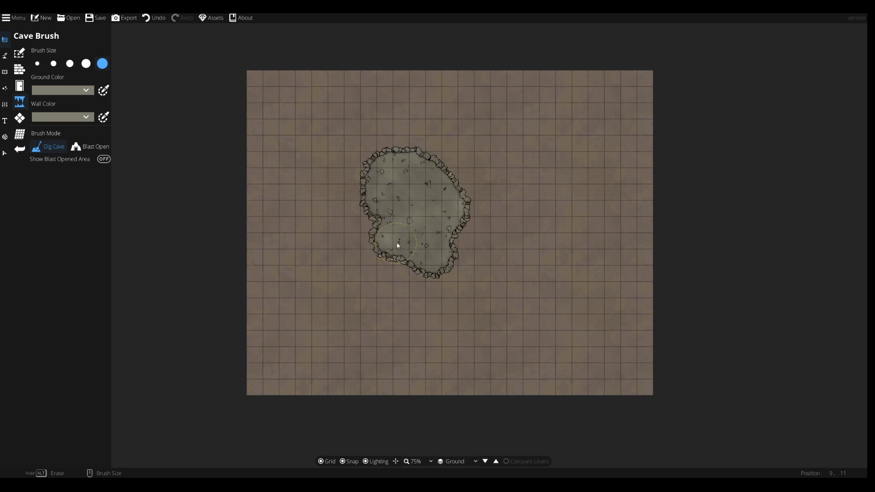
{"action": "mouse_move", "coordinate": [410, 197]}
{"action": "left_mouse_down"}
{"action": "mouse_move", "coordinate": [425, 233]}
{"action": "mouse_move", "coordinate": [399, 269]}
{"action": "mouse_move", "coordinate": [426, 306]}
{"action": "mouse_move", "coordinate": [437, 245]}
{"action": "mouse_move", "coordinate": [464, 255]}
{"action": "left_mouse_up"}
{"action": "mouse_move", "coordinate": [465, 296]}
{"action": "left_mouse_down"}
{"action": "mouse_move", "coordinate": [473, 302]}
{"action": "mouse_move", "coordinate": [474, 234]}
{"action": "mouse_move", "coordinate": [445, 180]}
{"action": "mouse_move", "coordinate": [402, 145]}
{"action": "left_mouse_up"}
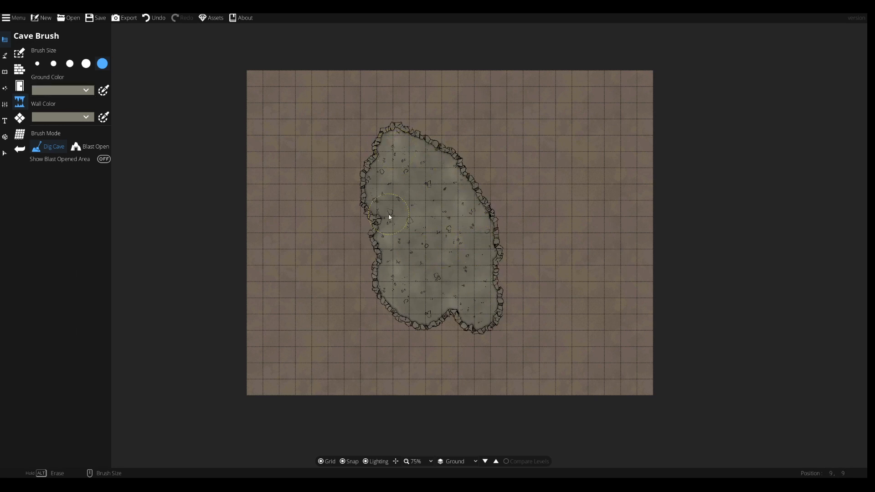
{"action": "mouse_move", "coordinate": [441, 239]}
{"action": "left_mouse_down"}
{"action": "mouse_move", "coordinate": [389, 245]}
{"action": "mouse_move", "coordinate": [360, 198]}
{"action": "mouse_move", "coordinate": [405, 209]}
{"action": "mouse_move", "coordinate": [397, 256]}
{"action": "left_mouse_up"}
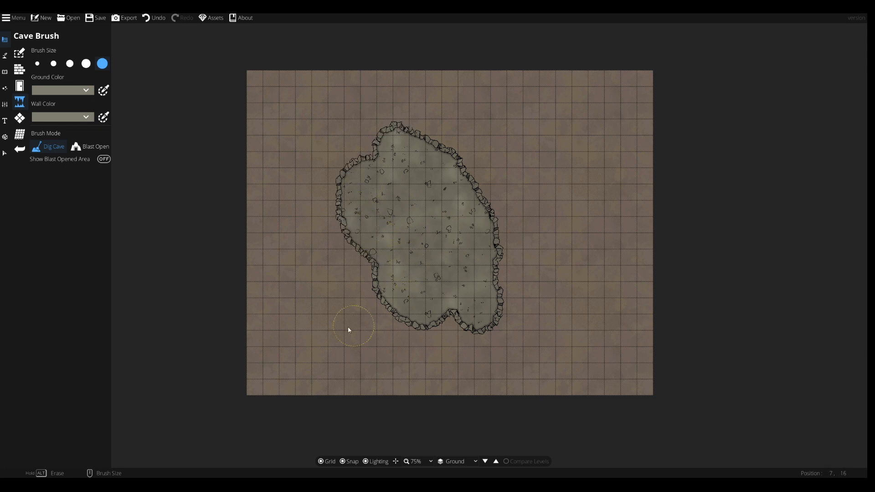
Step: Undo all the Cave Brush strokes
{"action": "key", "text": "ctrl+z"}
{"action": "key", "text": "ctrl+z"}
{"action": "key", "text": "ctrl+z"}
{"action": "key", "text": "ctrl+z"}
{"action": "key", "text": "ctrl+z"}
{"action": "key", "text": "ctrl+z"}
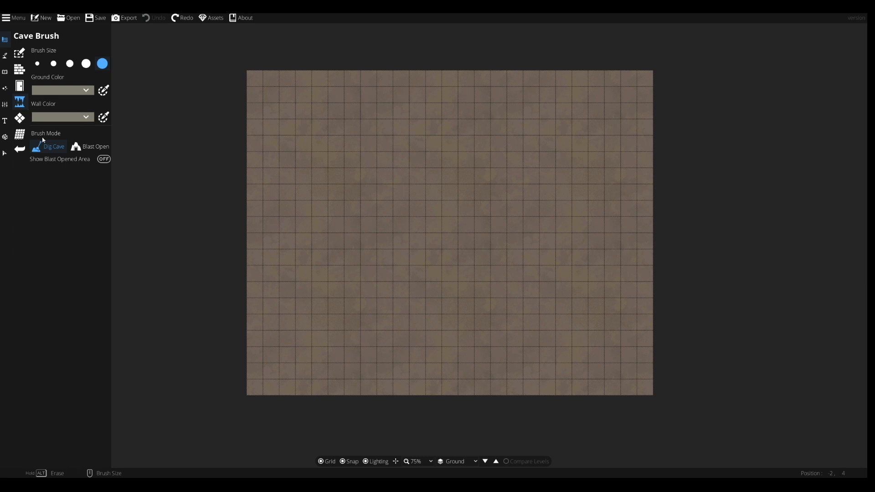
{"action": "left_click", "coordinate": [19, 70]}
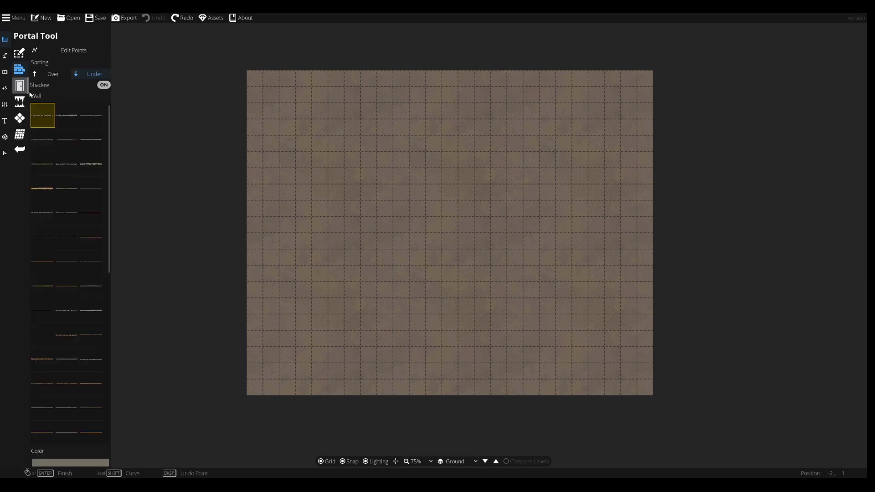
{"action": "left_click", "coordinate": [6, 106]}
{"action": "left_click", "coordinate": [7, 89]}
{"action": "left_click", "coordinate": [7, 72]}
Step: Draw a short dark cliff path in the middle of the map and a long cliff path curving around it with the Path Tool
{"action": "left_click", "coordinate": [5, 56]}
{"action": "left_click", "coordinate": [36, 102]}
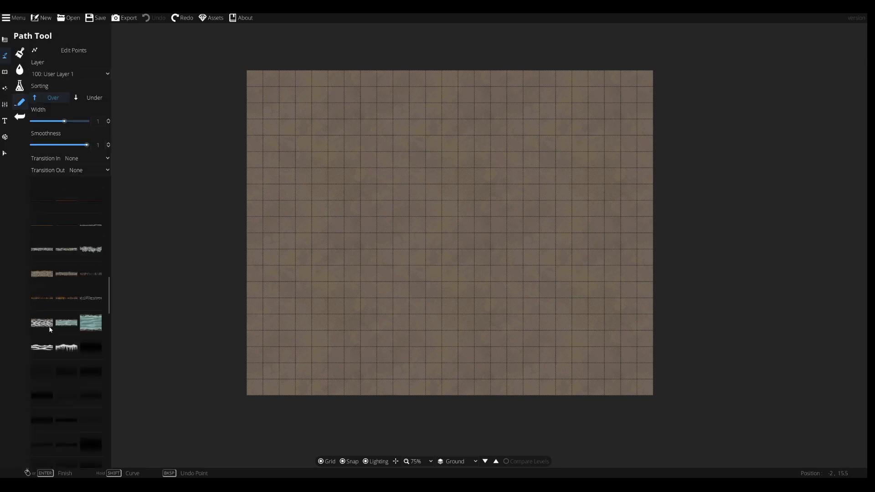
{"action": "scroll", "coordinate": [54, 327], "scroll_direction": "down", "scroll_amount": 8}
{"action": "scroll", "coordinate": [75, 251], "scroll_direction": "up", "scroll_amount": 3}
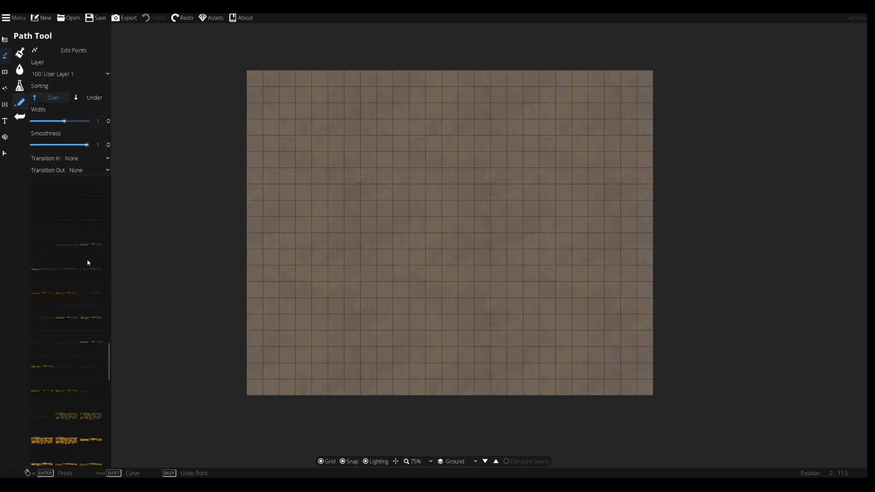
{"action": "left_click", "coordinate": [86, 240]}
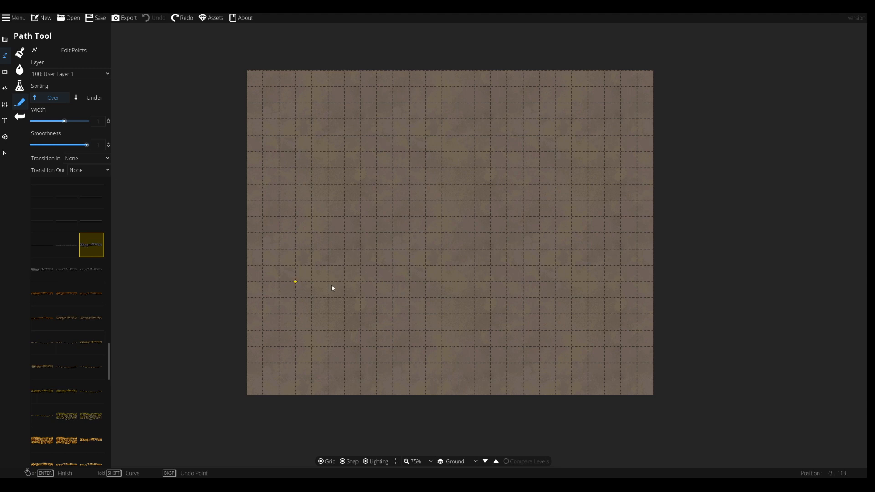
{"action": "left_click", "coordinate": [480, 234]}
{"action": "left_click", "coordinate": [352, 232]}
{"action": "mouse_move", "coordinate": [318, 168]}
{"action": "left_mouse_down"}
{"action": "mouse_move", "coordinate": [431, 133]}
{"action": "mouse_move", "coordinate": [575, 235]}
{"action": "mouse_move", "coordinate": [564, 343]}
{"action": "mouse_move", "coordinate": [319, 284]}
{"action": "mouse_move", "coordinate": [356, 207]}
{"action": "left_mouse_up"}
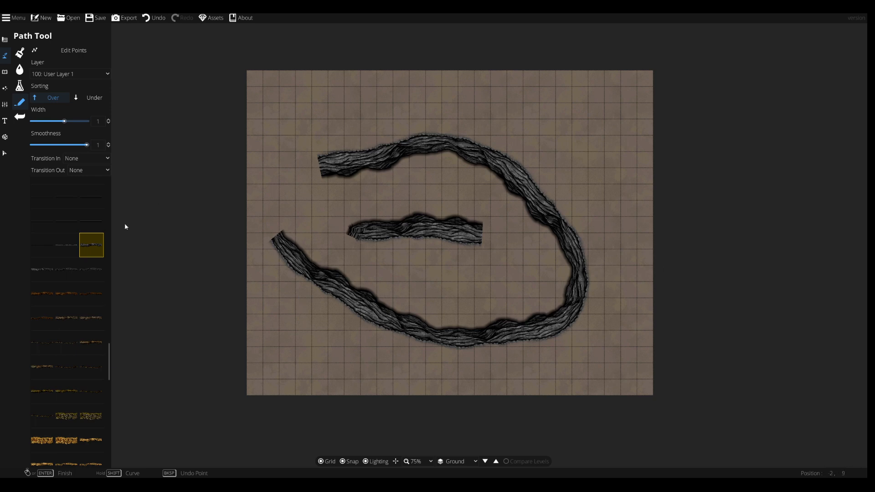
Step: Draw a small spiral cliff path near the map's lower-left corner in the cliff style without an outer shadow
{"action": "mouse_move", "coordinate": [298, 338]}
{"action": "left_mouse_down"}
{"action": "mouse_move", "coordinate": [293, 317]}
{"action": "mouse_move", "coordinate": [275, 318]}
{"action": "mouse_move", "coordinate": [265, 348]}
{"action": "mouse_move", "coordinate": [288, 371]}
{"action": "mouse_move", "coordinate": [315, 360]}
{"action": "left_mouse_up"}
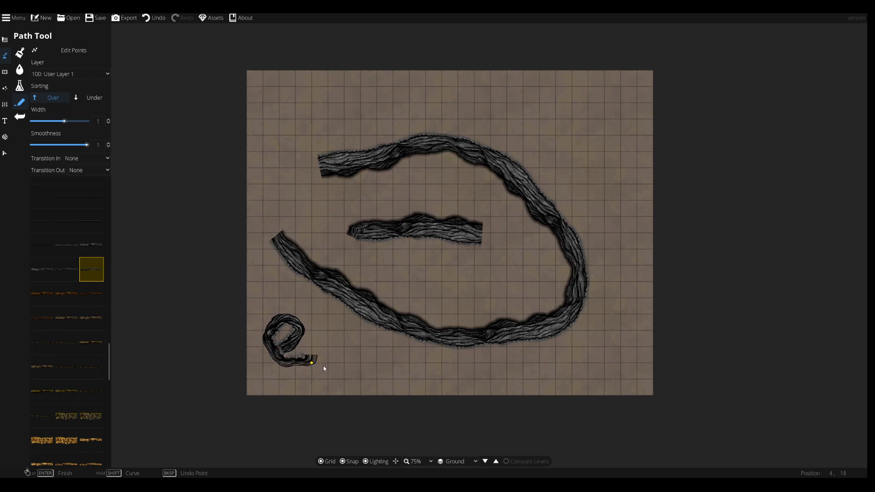
{"action": "scroll", "coordinate": [288, 360], "scroll_direction": "up", "scroll_amount": 5}
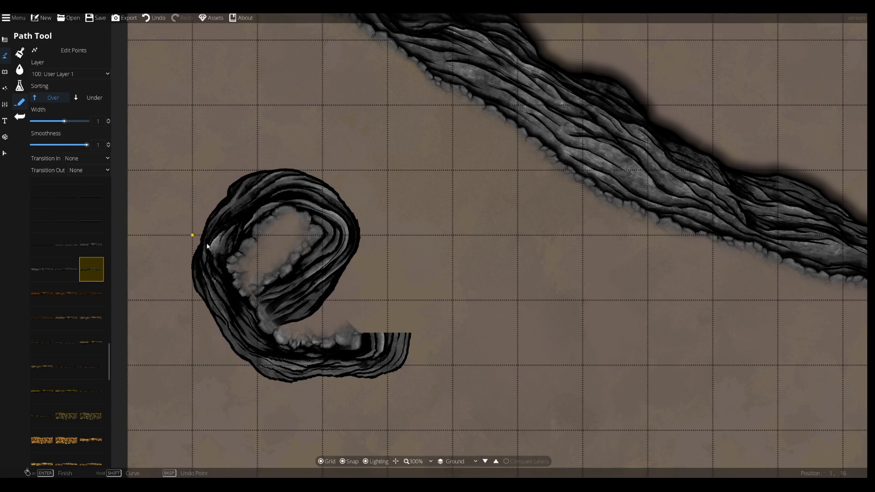
{"action": "scroll", "coordinate": [372, 344], "scroll_direction": "down", "scroll_amount": 3}
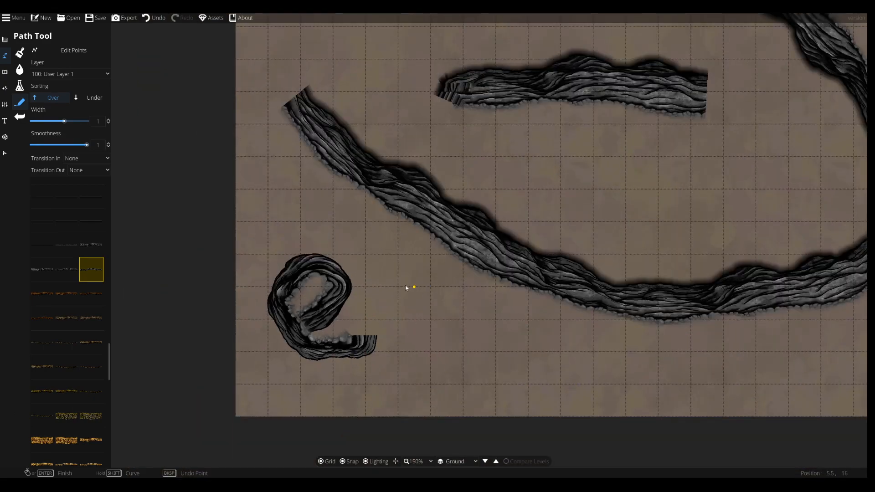
{"action": "scroll", "coordinate": [342, 234], "scroll_direction": "down", "scroll_amount": 1}
{"action": "scroll", "coordinate": [303, 260], "scroll_direction": "up", "scroll_amount": 6}
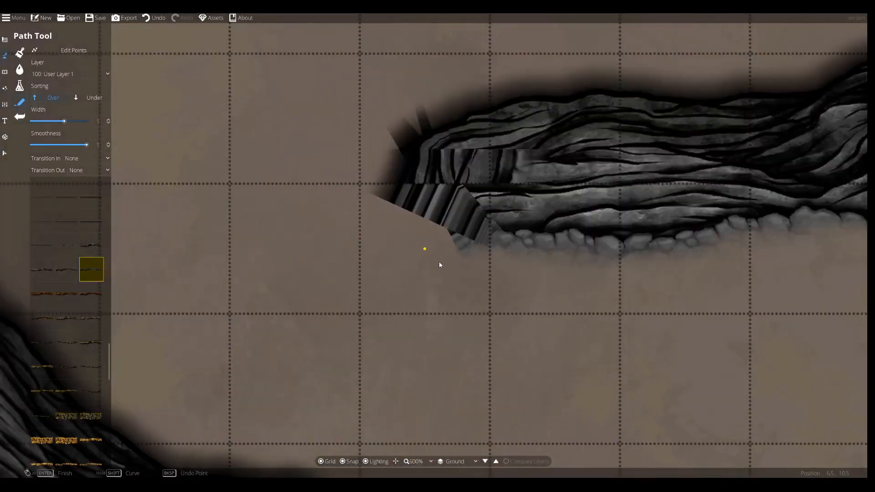
Step: Draw a closed oval ring beside the spiral using the neighbouring cliff path style with an outer shadow
{"action": "scroll", "coordinate": [439, 265], "scroll_direction": "down", "scroll_amount": 4}
{"action": "left_click_drag", "start_coordinate": [375, 403], "coordinate": [400, 56]}
{"action": "left_click", "coordinate": [61, 275]}
{"action": "left_click", "coordinate": [576, 353]}
{"action": "left_click", "coordinate": [544, 302]}
{"action": "left_click", "coordinate": [469, 300]}
{"action": "left_click", "coordinate": [469, 352]}
{"action": "left_click", "coordinate": [498, 378]}
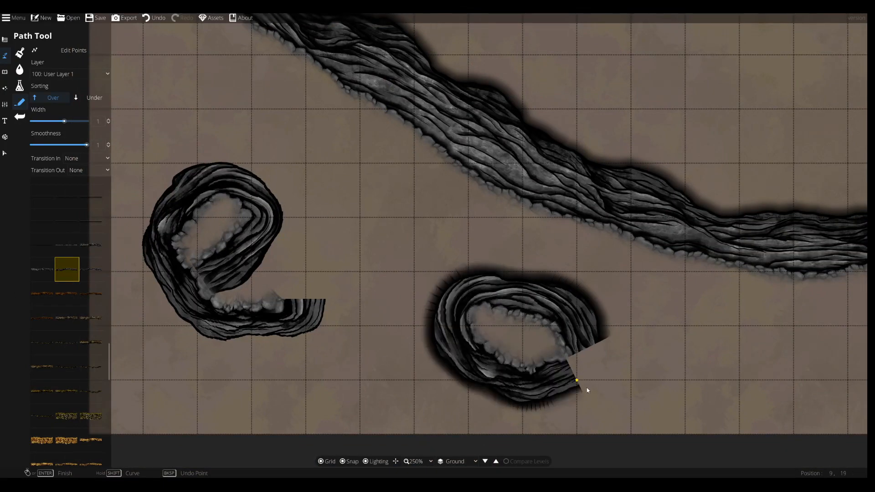
{"action": "left_click", "coordinate": [581, 385]}
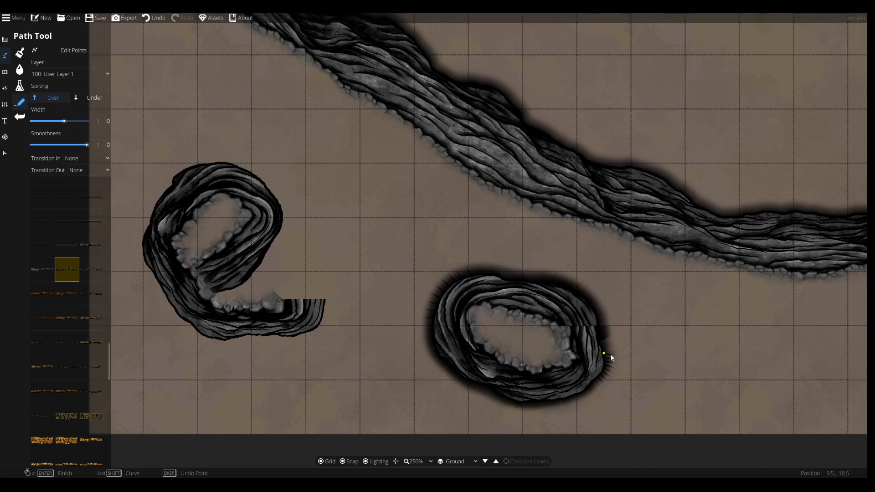
Step: Undo all the drawn cliff paths
{"action": "key", "text": "ctrl+z"}
{"action": "key", "text": "ctrl+z"}
{"action": "key", "text": "ctrl+z"}
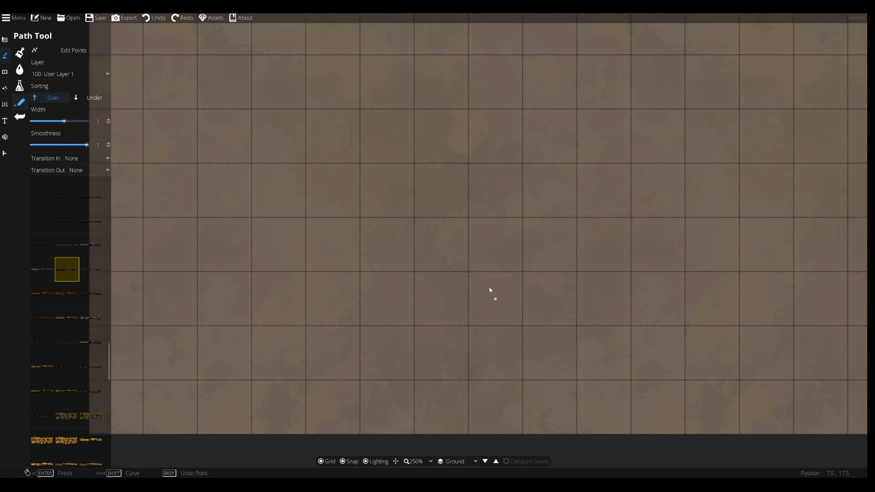
{"action": "scroll", "coordinate": [497, 278], "scroll_direction": "down", "scroll_amount": 3}
{"action": "scroll", "coordinate": [499, 273], "scroll_direction": "down", "scroll_amount": 2}
{"action": "key", "text": "ctrl+z"}
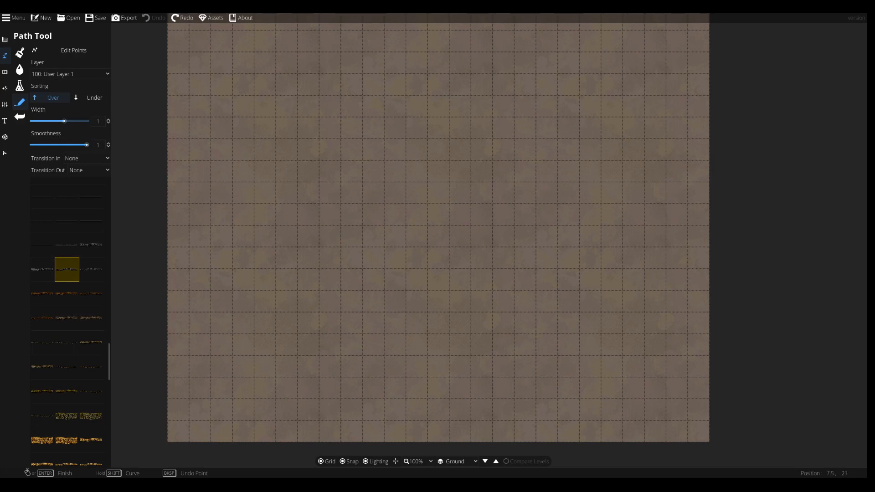
Step: Try a diagonal cliff path across the middle of the map with a range 5 light placed on it, and undo both
{"action": "left_click", "coordinate": [352, 171]}
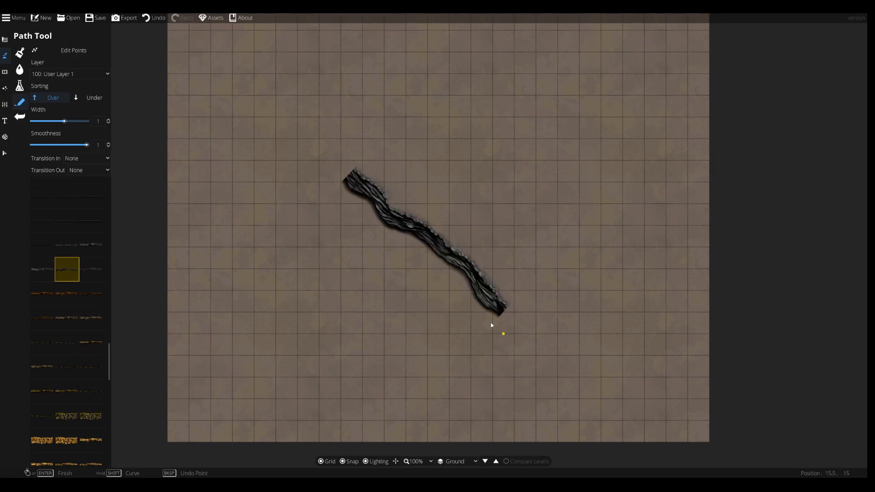
{"action": "left_click", "coordinate": [7, 105]}
{"action": "left_click", "coordinate": [5, 88]}
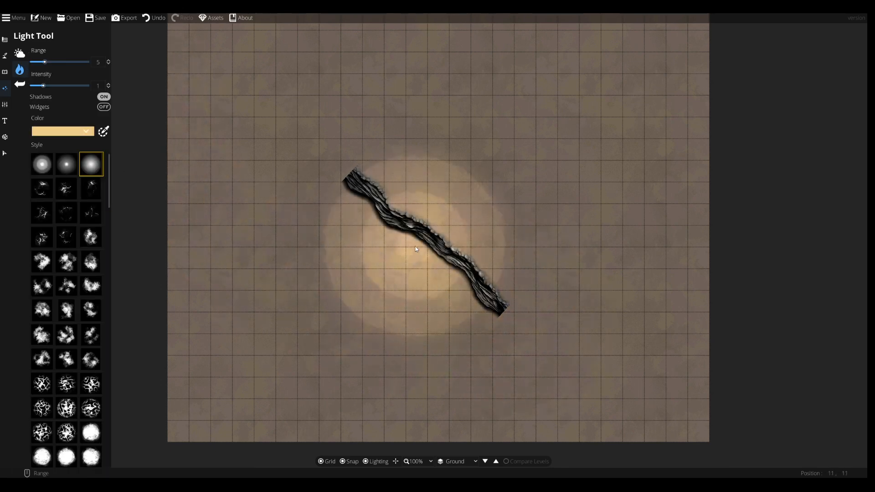
{"action": "left_click", "coordinate": [441, 305]}
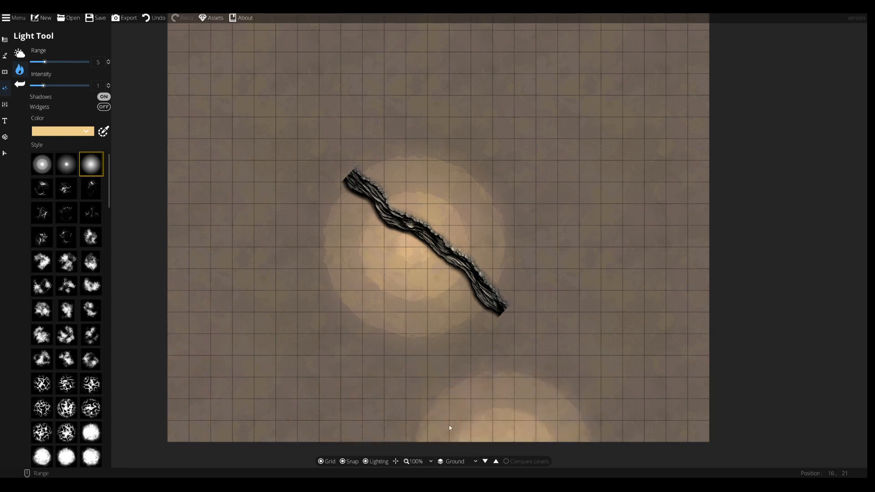
{"action": "key", "text": "ctrl+z"}
{"action": "key", "text": "ctrl+z"}
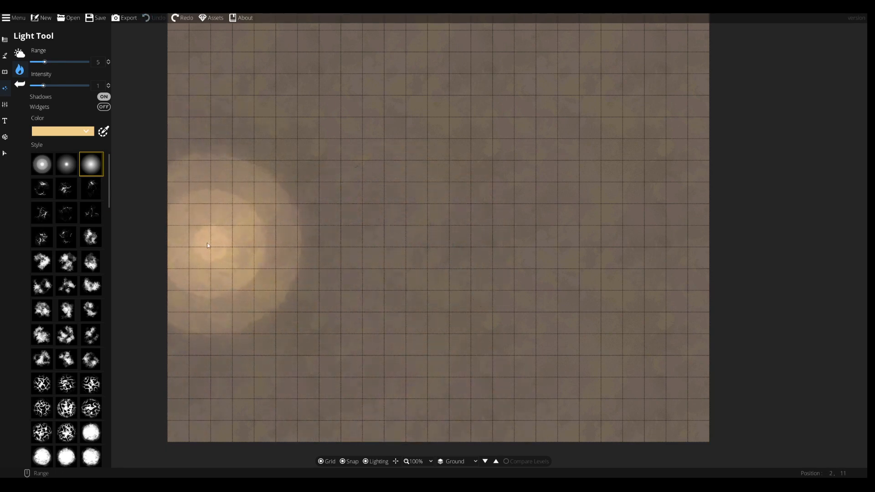
Step: Search the full object library for "cave" with the Object Tool
{"action": "left_click", "coordinate": [4, 71]}
{"action": "left_click", "coordinate": [26, 58]}
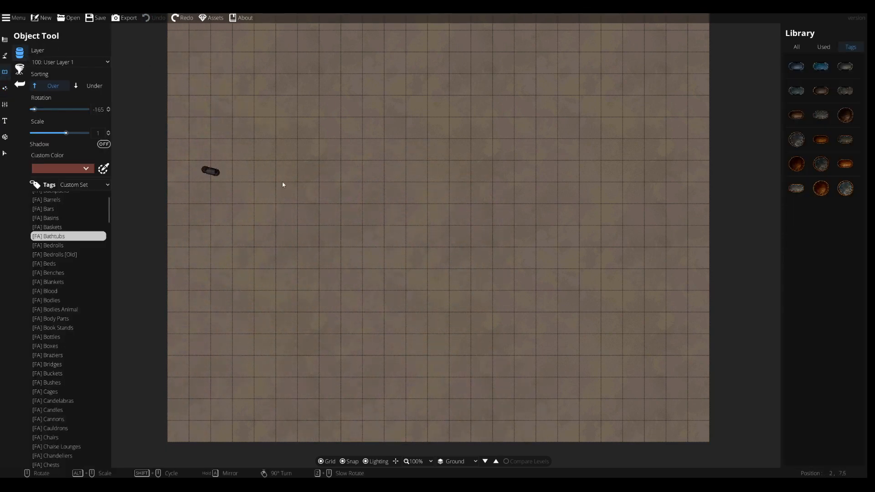
{"action": "left_click", "coordinate": [796, 47]}
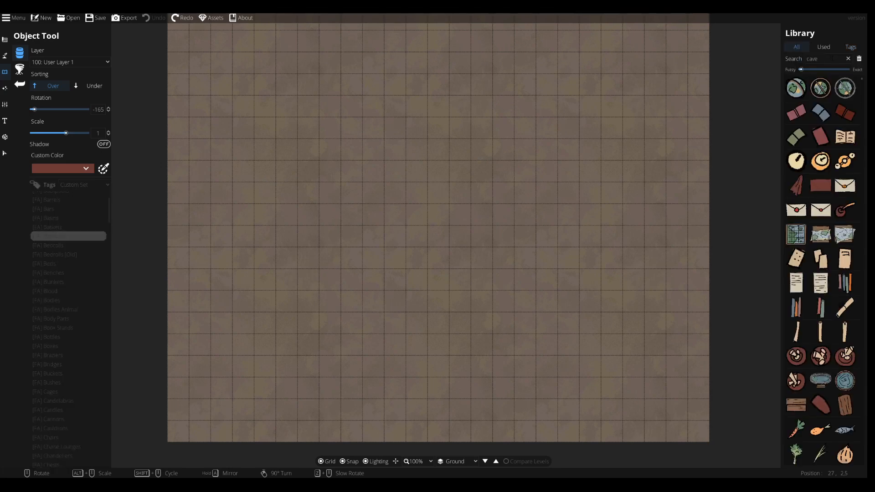
{"action": "left_click", "coordinate": [830, 58]}
{"action": "key", "text": "Return"}
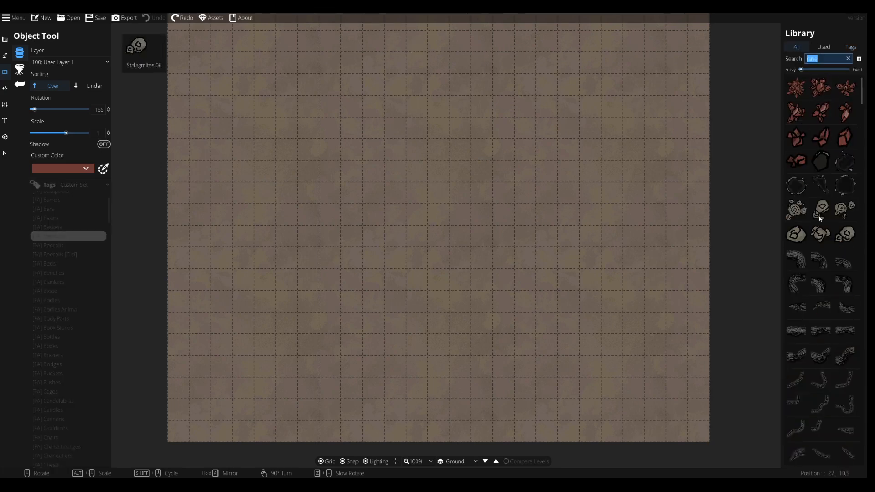
Step: Choose the narrow S-shaped cave cliff object and rotate it to -150 over the middle of the map
{"action": "left_click", "coordinate": [828, 327]}
{"action": "left_click", "coordinate": [814, 317]}
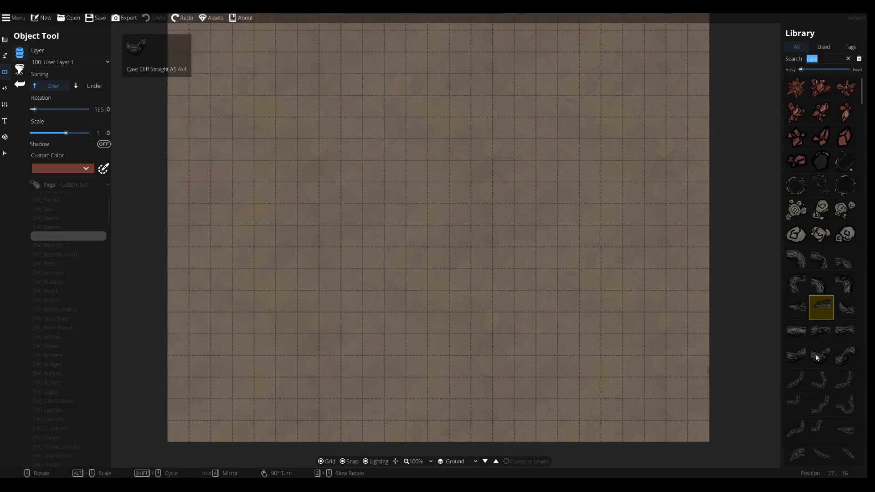
{"action": "left_click", "coordinate": [820, 403]}
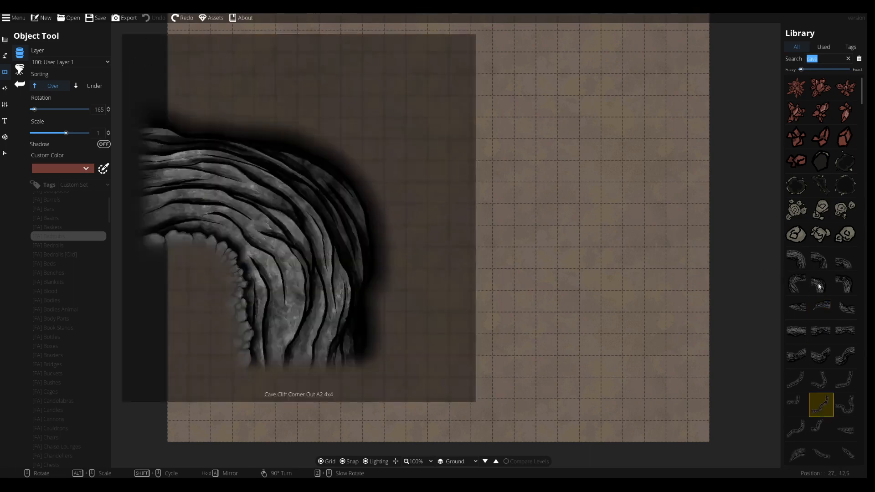
{"action": "scroll", "coordinate": [827, 330], "scroll_direction": "down", "scroll_amount": 4}
{"action": "scroll", "coordinate": [475, 244], "scroll_direction": "down", "scroll_amount": 1}
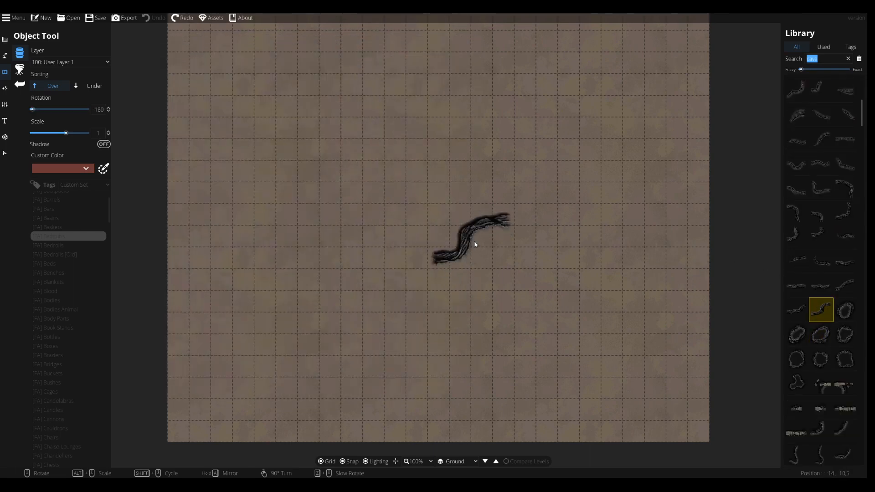
{"action": "scroll", "coordinate": [475, 245], "scroll_direction": "up", "scroll_amount": 12}
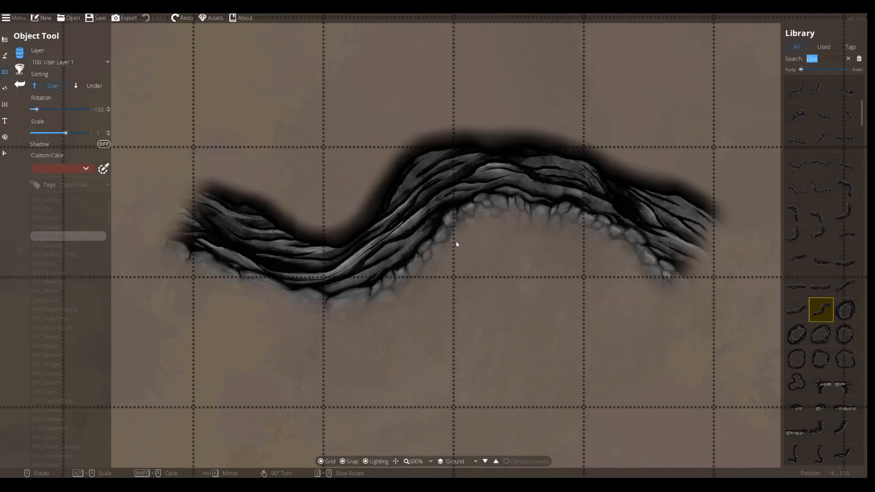
Step: Try a narrow S-shaped cave cliff across the middle of the map, undo it, and preview a round cave pillar
{"action": "left_click", "coordinate": [456, 242]}
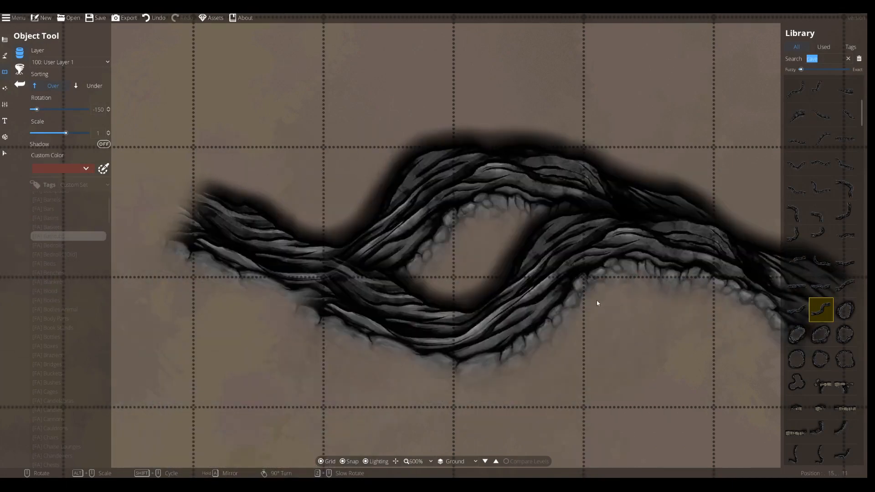
{"action": "key", "text": "ctrl+z"}
{"action": "left_click", "coordinate": [797, 363]}
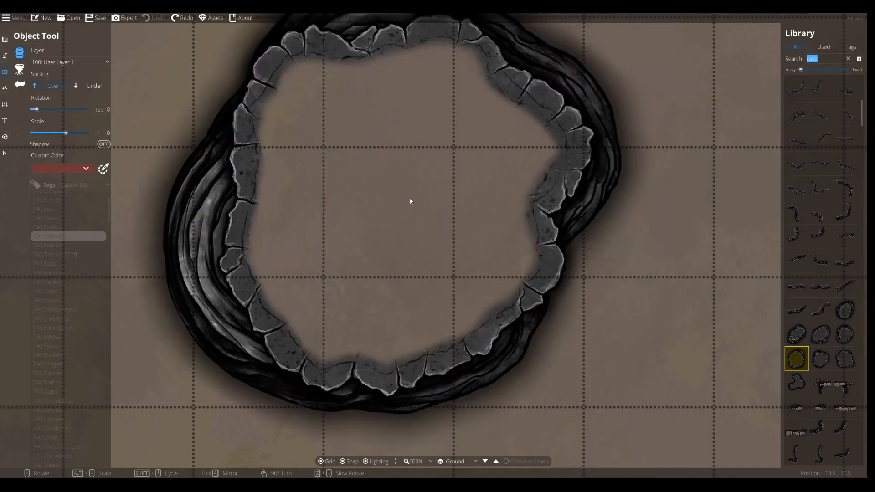
{"action": "scroll", "coordinate": [409, 199], "scroll_direction": "down", "scroll_amount": 4}
{"action": "scroll", "coordinate": [803, 358], "scroll_direction": "down", "scroll_amount": 2}
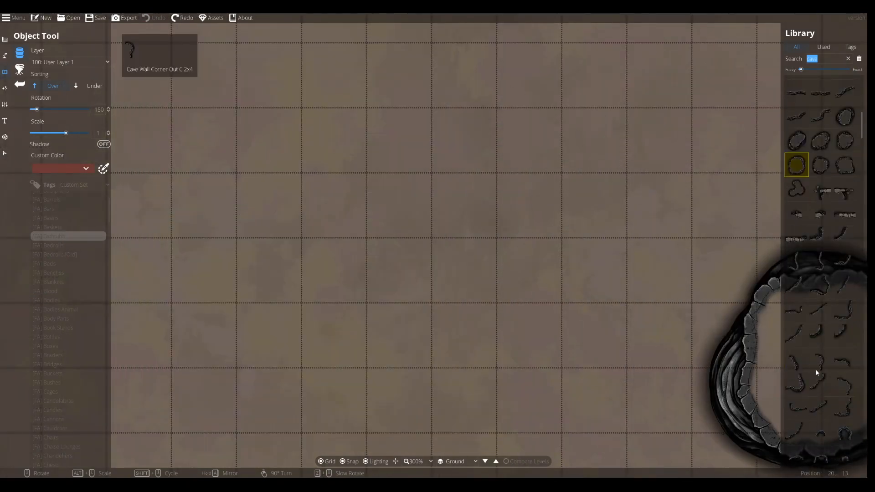
Step: Place two copies of an S-curved cave wall corner, rotated to -180 and -90, as the upper half of a closed ring
{"action": "left_click", "coordinate": [820, 384]}
{"action": "scroll", "coordinate": [335, 209], "scroll_direction": "down", "scroll_amount": 3}
{"action": "scroll", "coordinate": [336, 213], "scroll_direction": "up", "scroll_amount": 1}
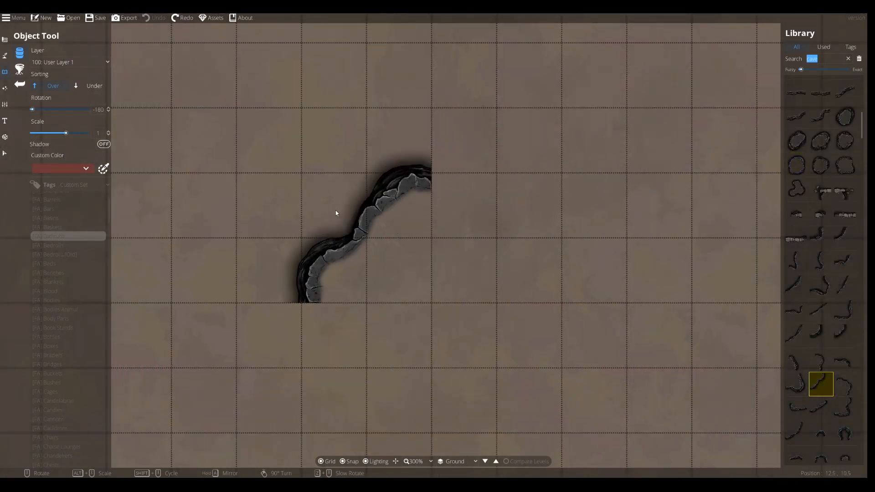
{"action": "left_click", "coordinate": [336, 213]}
{"action": "scroll", "coordinate": [504, 244], "scroll_direction": "up", "scroll_amount": 7}
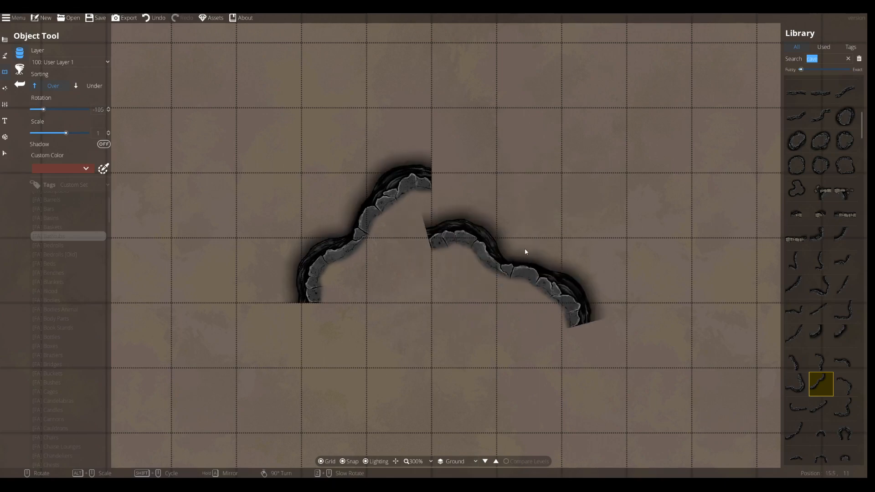
{"action": "scroll", "coordinate": [527, 254], "scroll_direction": "down", "scroll_amount": 1}
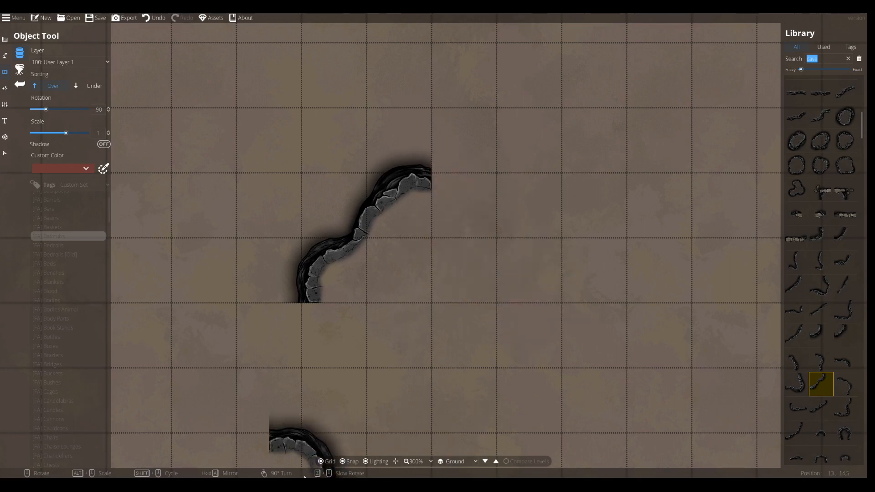
{"action": "left_click", "coordinate": [528, 207]}
Step: Close the lower half of the ring with two more copies of the same corner, each rotated to meet its neighbour
{"action": "scroll", "coordinate": [587, 285], "scroll_direction": "up", "scroll_amount": 12}
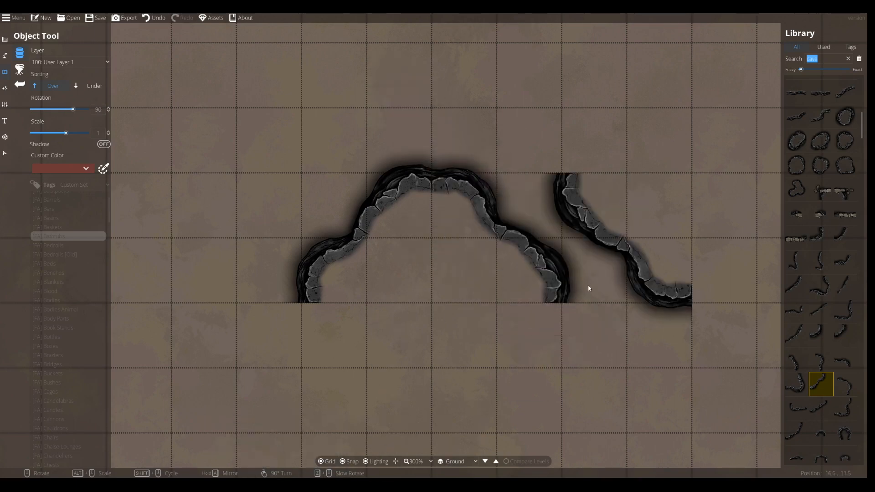
{"action": "scroll", "coordinate": [578, 404], "scroll_direction": "down", "scroll_amount": 6}
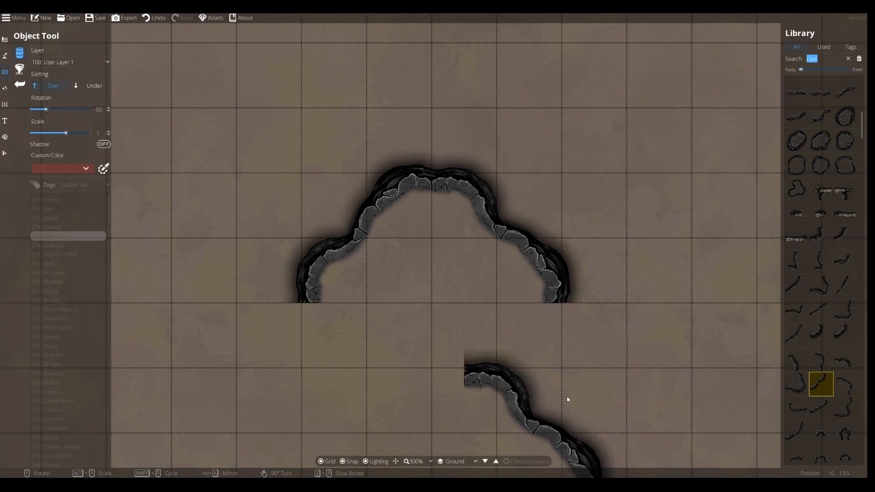
{"action": "left_click", "coordinate": [535, 395]}
{"action": "right_click", "coordinate": [337, 362]}
{"action": "left_click", "coordinate": [347, 406]}
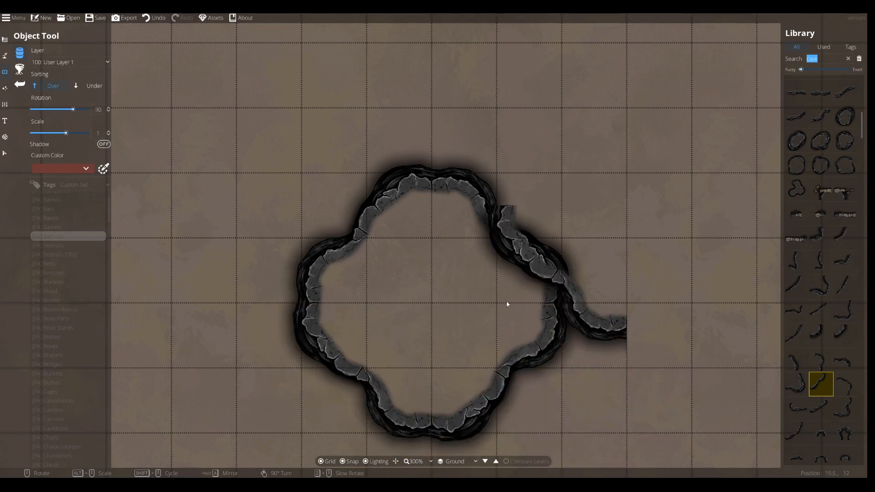
Step: Undo all the corner pieces of the cave ring
{"action": "scroll", "coordinate": [506, 305], "scroll_direction": "down", "scroll_amount": 1}
{"action": "key", "text": "ctrl+z"}
{"action": "key", "text": "ctrl+z"}
{"action": "key", "text": "ctrl+z"}
{"action": "key", "text": "ctrl+z"}
{"action": "key", "text": "ctrl+z"}
{"action": "key", "text": "ctrl+z"}
Step: Examine the cave wall corners, entrances, pillars, rounded ends and straight pieces available among the cave objects
{"action": "left_click", "coordinate": [814, 291]}
{"action": "scroll", "coordinate": [354, 275], "scroll_direction": "down", "scroll_amount": 3}
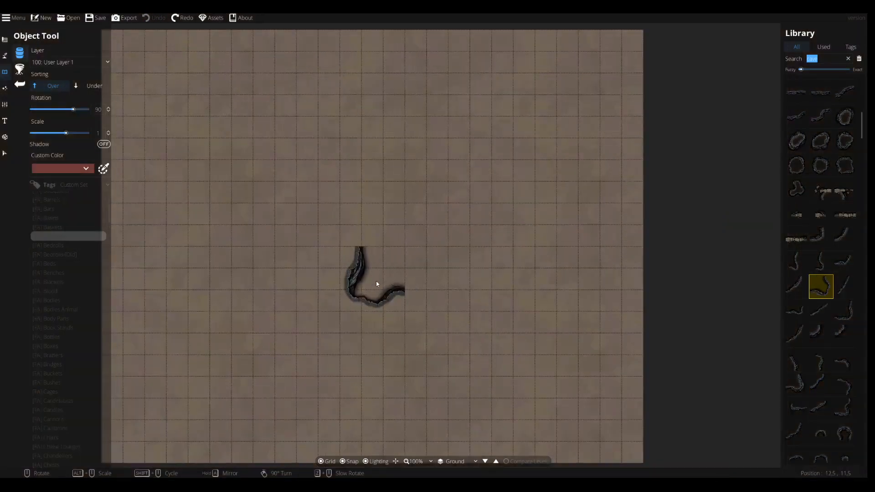
{"action": "scroll", "coordinate": [377, 284], "scroll_direction": "up", "scroll_amount": 4}
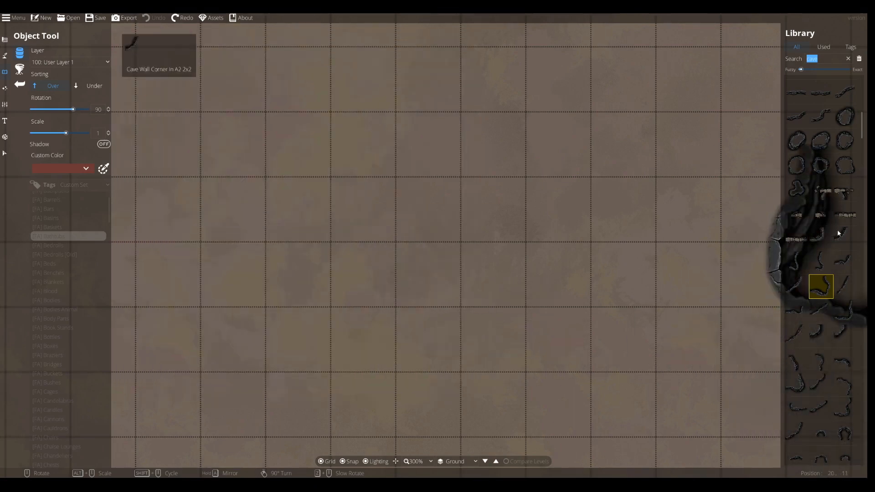
{"action": "left_click", "coordinate": [820, 236]}
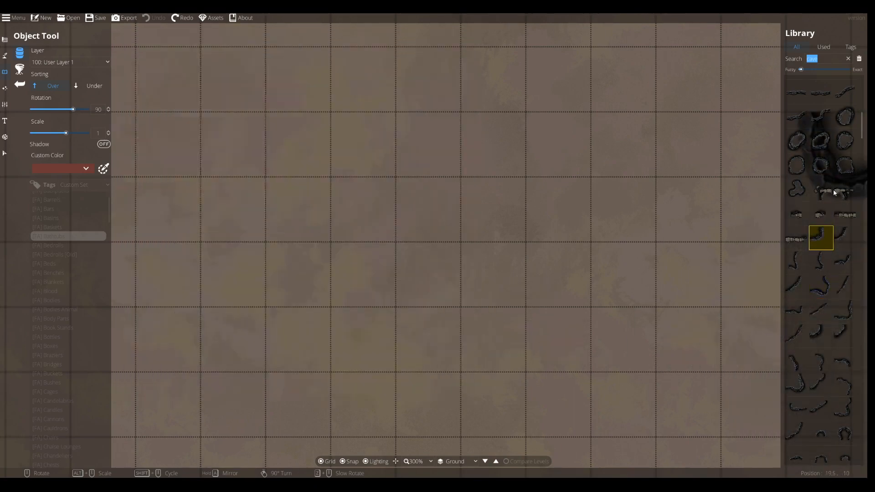
{"action": "left_click", "coordinate": [824, 190]}
{"action": "scroll", "coordinate": [431, 232], "scroll_direction": "down", "scroll_amount": 8}
{"action": "scroll", "coordinate": [431, 232], "scroll_direction": "down", "scroll_amount": 16}
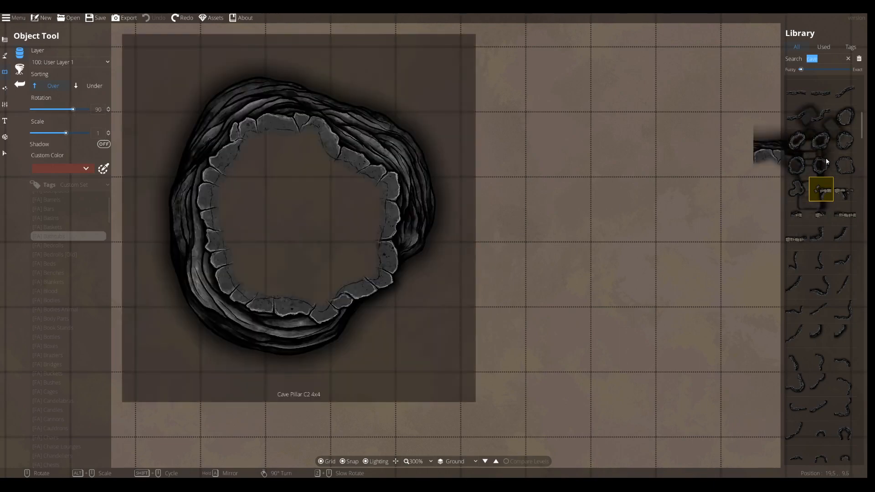
{"action": "scroll", "coordinate": [812, 344], "scroll_direction": "down", "scroll_amount": 5}
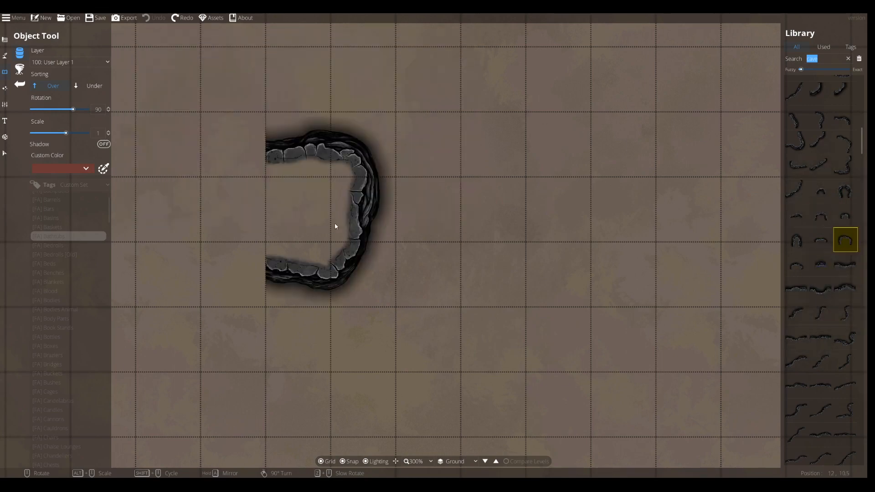
{"action": "left_click", "coordinate": [845, 215]}
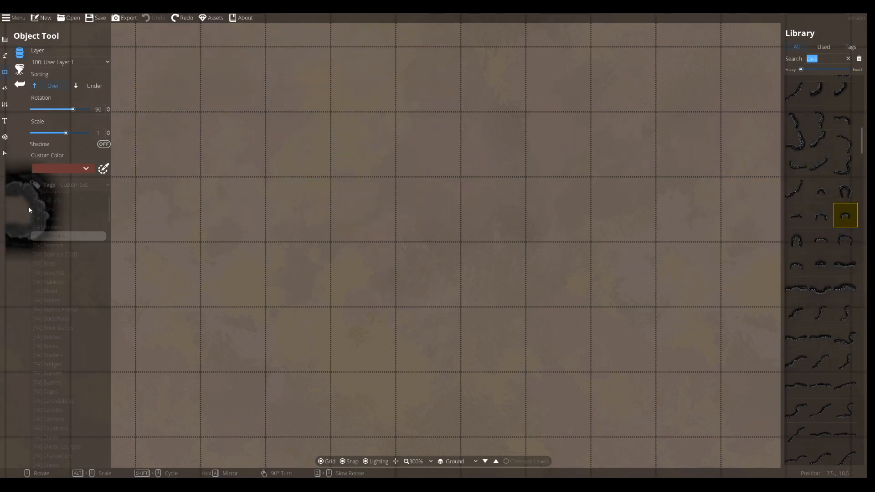
{"action": "scroll", "coordinate": [292, 243], "scroll_direction": "down", "scroll_amount": 5}
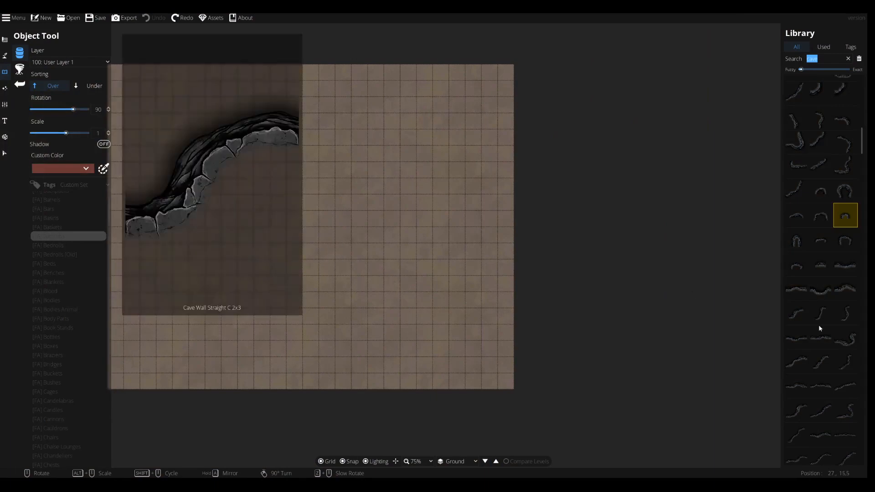
{"action": "scroll", "coordinate": [833, 332], "scroll_direction": "down", "scroll_amount": 3}
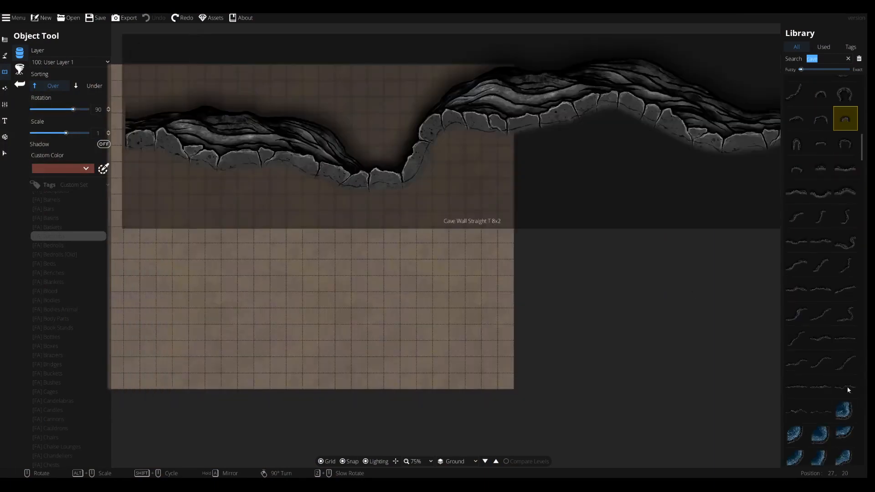
Step: Place Cave Wall Straight T 8x2 at rotation 90 on layer 700: Above Walls, beside the map's lower left edge
{"action": "left_click", "coordinate": [844, 387]}
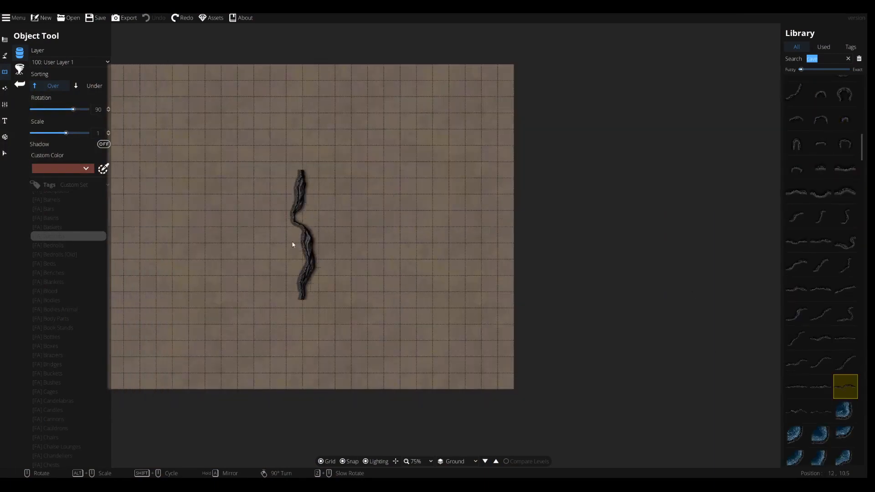
{"action": "left_click_drag", "start_coordinate": [255, 230], "coordinate": [406, 232]}
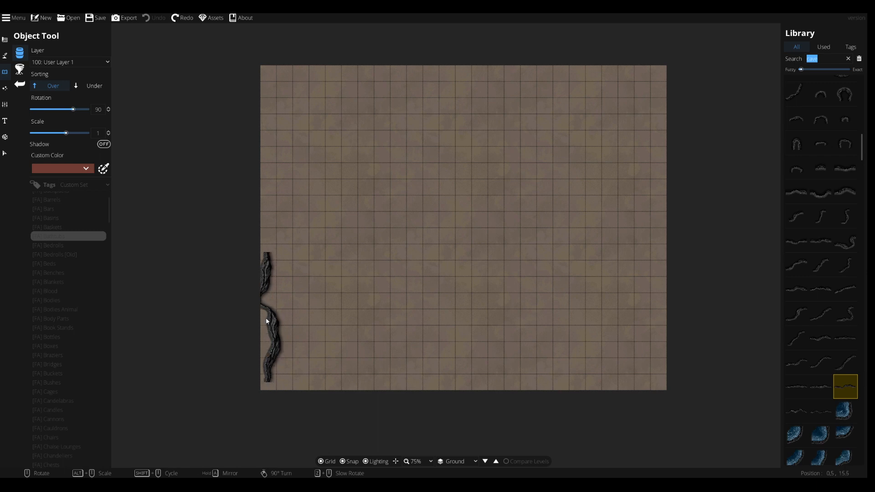
{"action": "left_click", "coordinate": [68, 62]}
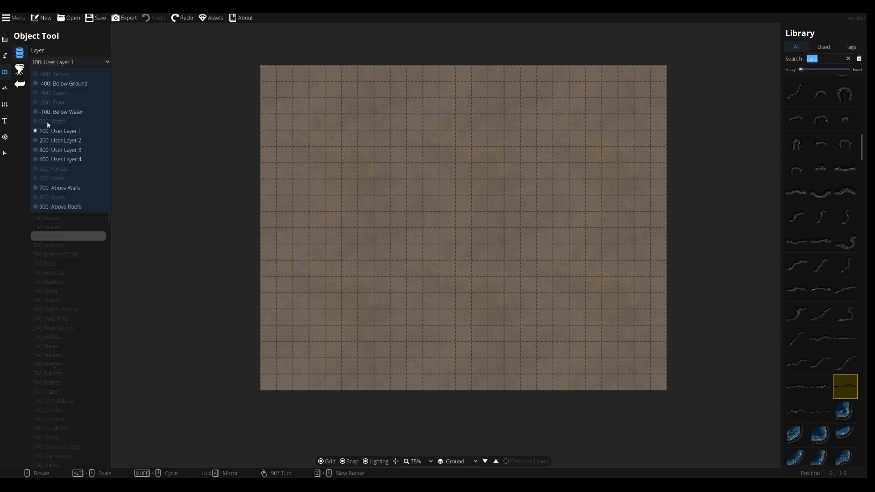
{"action": "left_click", "coordinate": [60, 187]}
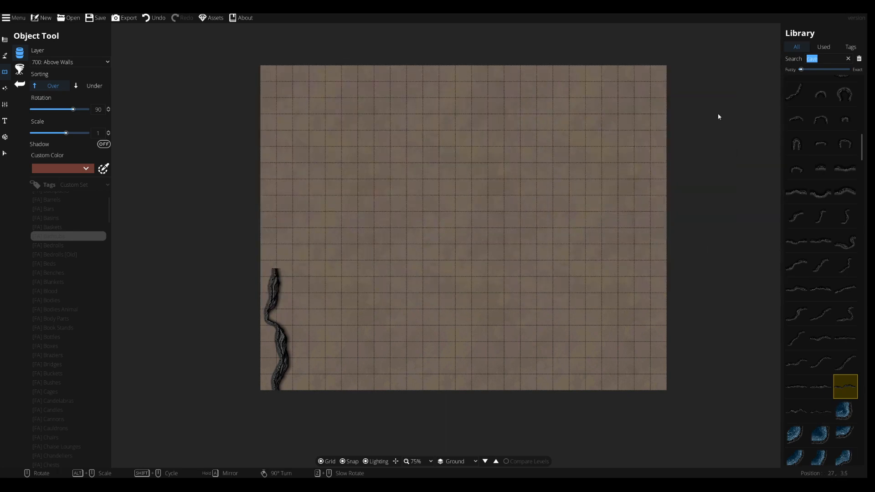
Step: Preview various cave wall corners and curved straights at different rotations as candidates for a second wall at the map's lower edge
{"action": "left_click", "coordinate": [796, 94]}
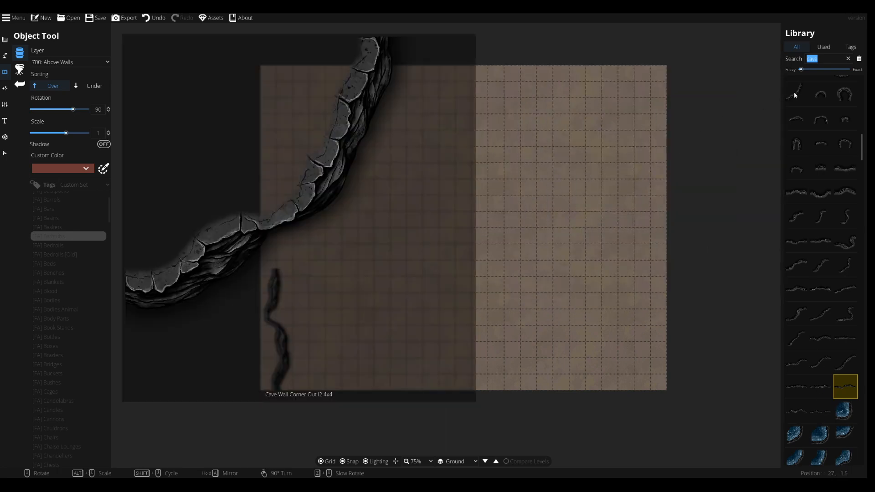
{"action": "left_click", "coordinate": [335, 266]}
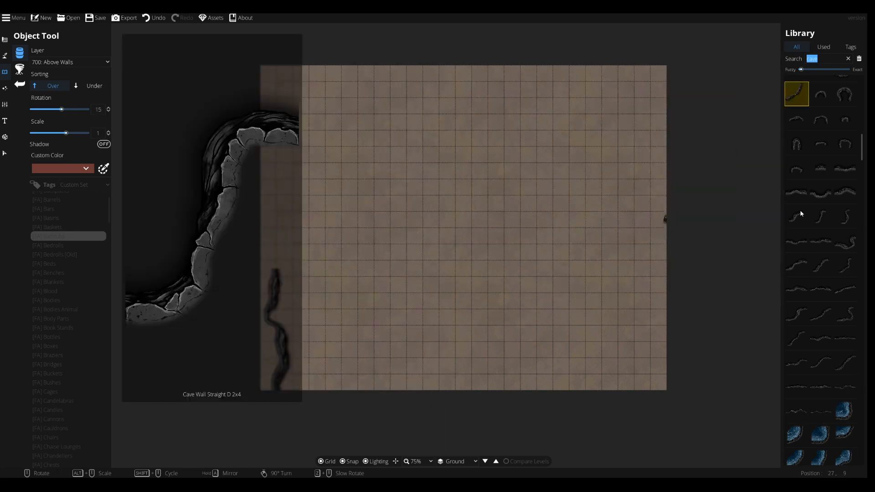
{"action": "left_click", "coordinate": [820, 191]}
{"action": "scroll", "coordinate": [821, 164], "scroll_direction": "up", "scroll_amount": 2}
{"action": "scroll", "coordinate": [794, 206], "scroll_direction": "up", "scroll_amount": 3}
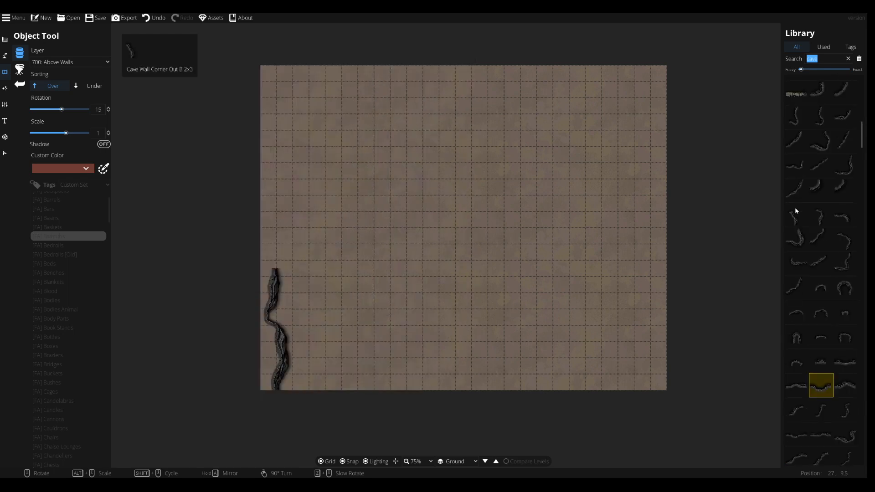
{"action": "left_click", "coordinate": [797, 165]}
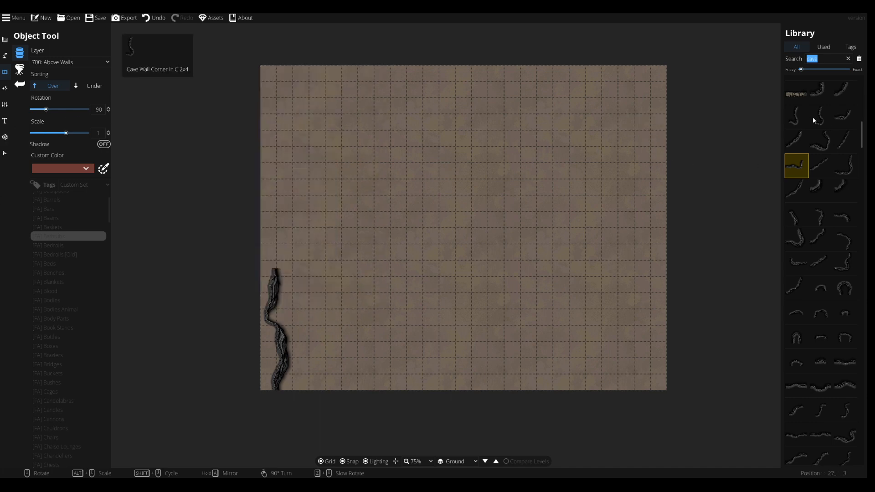
{"action": "left_click", "coordinate": [797, 118]}
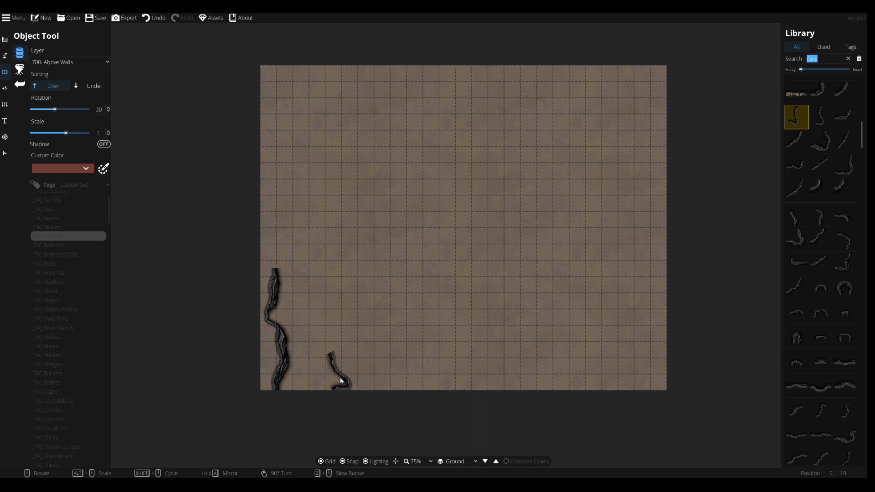
{"action": "left_click", "coordinate": [796, 262]}
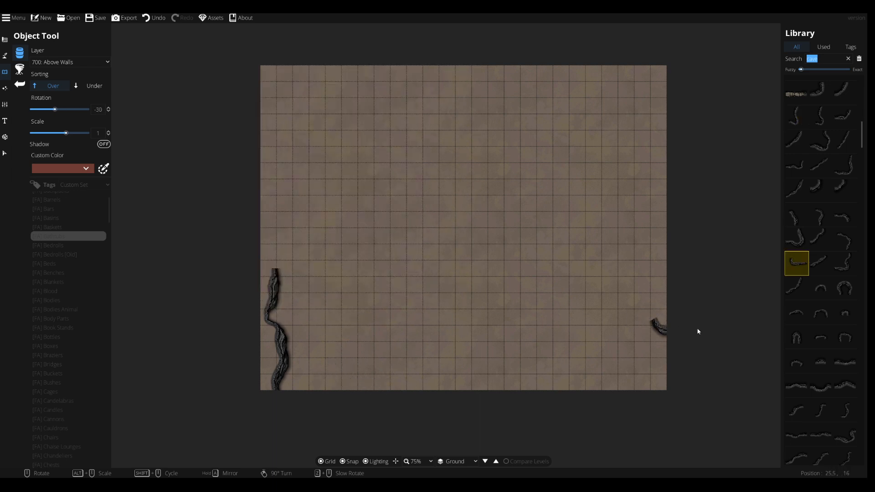
{"action": "mouse_move", "coordinate": [816, 391]}
{"action": "left_click", "coordinate": [845, 433]}
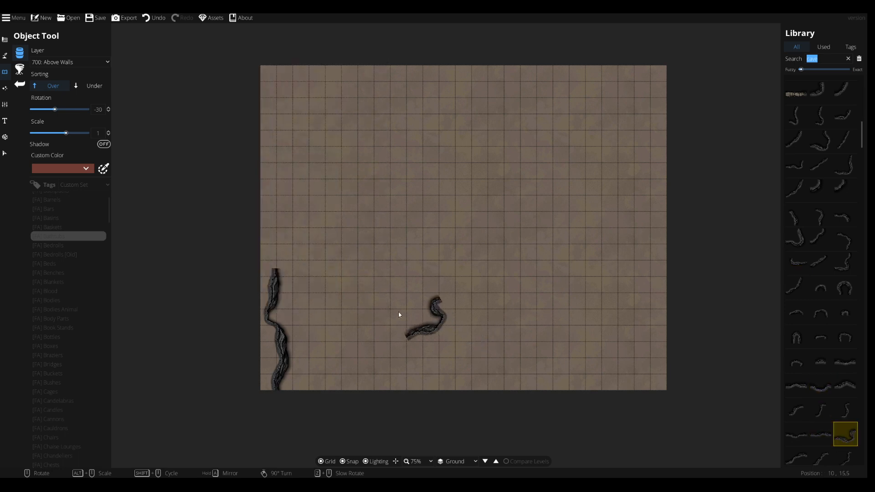
{"action": "scroll", "coordinate": [339, 356], "scroll_direction": "down", "scroll_amount": 1}
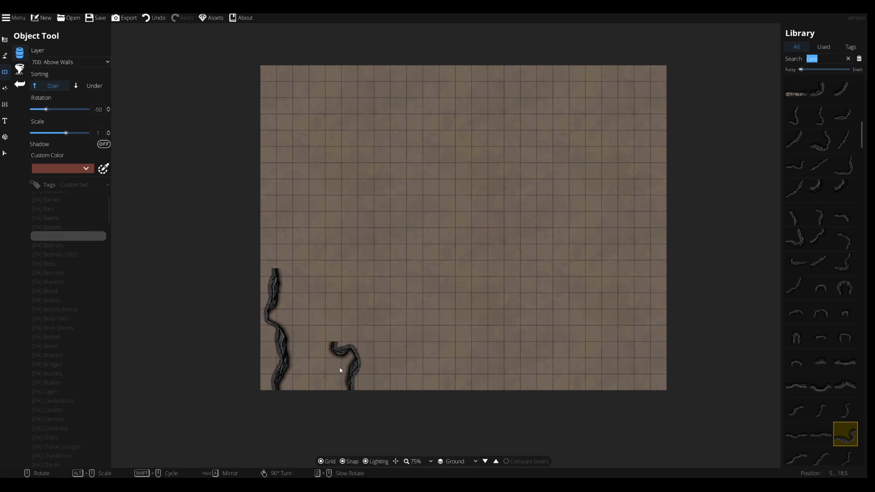
Step: Compare more straight and corner cave wall pieces, and preview a hooked corner at rotation 90 on the lower edge
{"action": "left_click", "coordinate": [798, 458]}
{"action": "scroll", "coordinate": [815, 318], "scroll_direction": "down", "scroll_amount": 5}
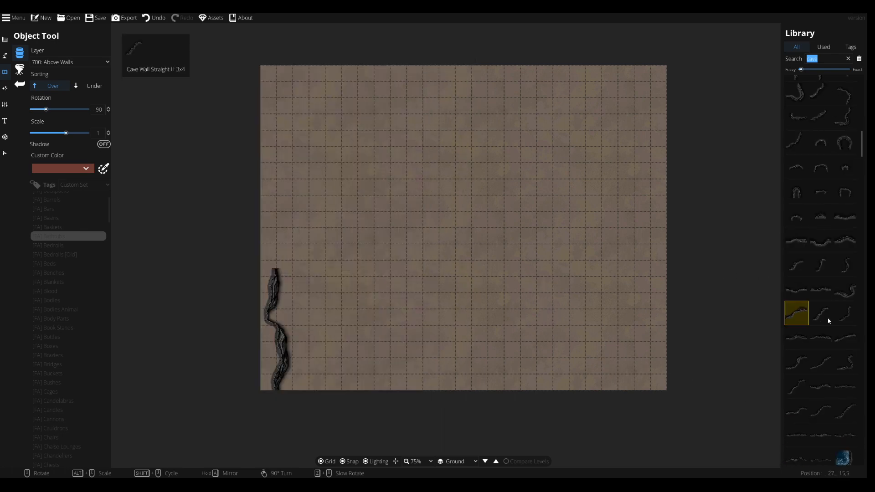
{"action": "left_click", "coordinate": [820, 346]}
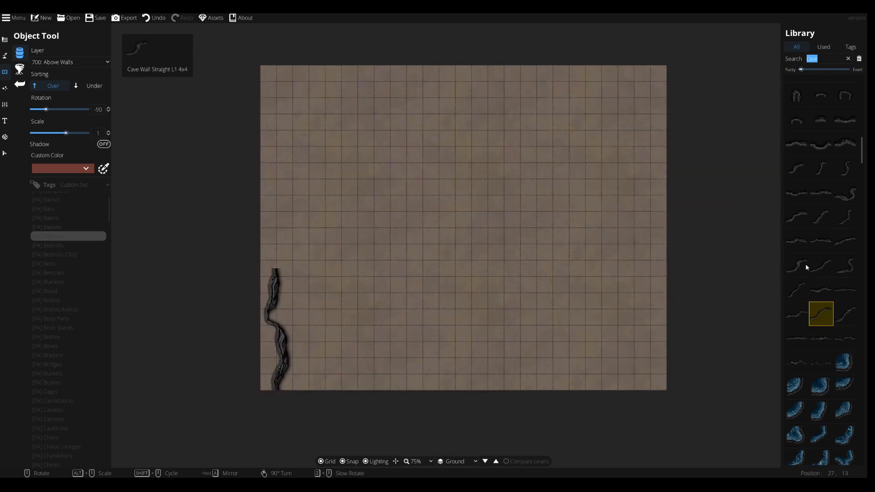
{"action": "left_click", "coordinate": [821, 136]}
{"action": "scroll", "coordinate": [821, 136], "scroll_direction": "up", "scroll_amount": 5}
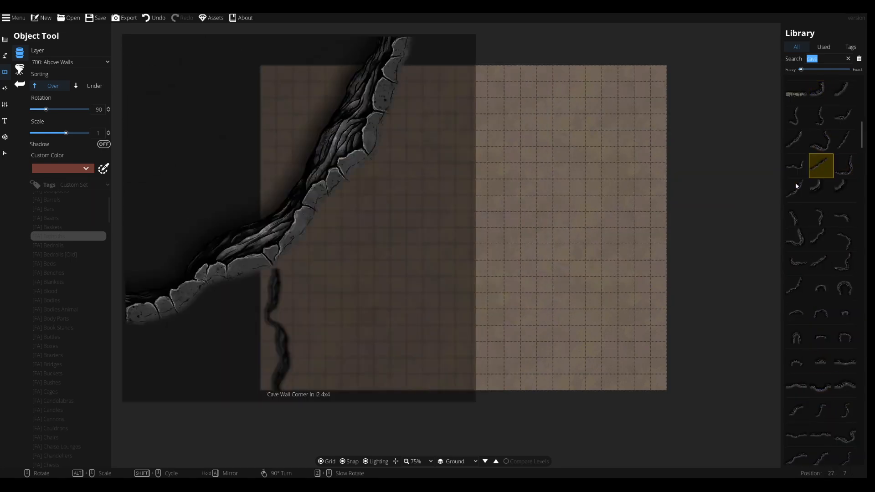
{"action": "left_click", "coordinate": [795, 187]}
{"action": "scroll", "coordinate": [341, 363], "scroll_direction": "down", "scroll_amount": 3}
{"action": "left_click", "coordinate": [799, 262]}
{"action": "scroll", "coordinate": [460, 309], "scroll_direction": "up", "scroll_amount": 3}
{"action": "scroll", "coordinate": [478, 404], "scroll_direction": "up", "scroll_amount": 5}
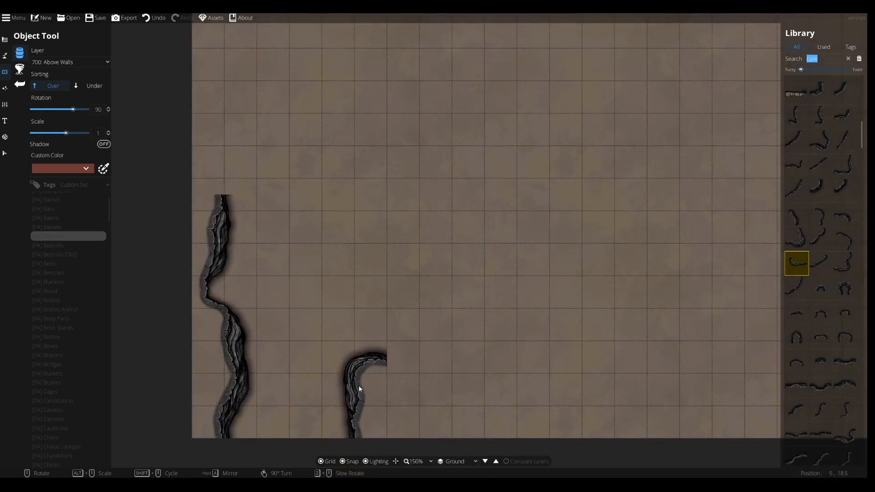
Step: Build a second cave wall from corner pieces, running from the map's lower edge rightwards, upwards and back to the left
{"action": "left_click", "coordinate": [796, 239]}
{"action": "scroll", "coordinate": [478, 382], "scroll_direction": "up", "scroll_amount": 3}
{"action": "left_click", "coordinate": [843, 165]}
{"action": "scroll", "coordinate": [512, 324], "scroll_direction": "down", "scroll_amount": 5}
{"action": "left_click", "coordinate": [466, 355]}
{"action": "left_click", "coordinate": [795, 165]}
{"action": "left_click", "coordinate": [820, 117]}
{"action": "scroll", "coordinate": [460, 263], "scroll_direction": "down", "scroll_amount": 2}
{"action": "left_click", "coordinate": [465, 265]}
Step: Try another cave wall piece beyond the upper left end of the second wall and undo it
{"action": "left_click", "coordinate": [797, 120]}
{"action": "left_click", "coordinate": [843, 216]}
{"action": "scroll", "coordinate": [354, 257], "scroll_direction": "down", "scroll_amount": 2}
{"action": "left_click", "coordinate": [354, 258]}
{"action": "key", "text": "ctrl+z"}
Step: Place a U-shaped cave wall piece with its opening upwards, above and left of the second wall's open end
{"action": "left_click", "coordinate": [801, 338]}
{"action": "scroll", "coordinate": [369, 226], "scroll_direction": "up", "scroll_amount": 2}
{"action": "left_click", "coordinate": [798, 359]}
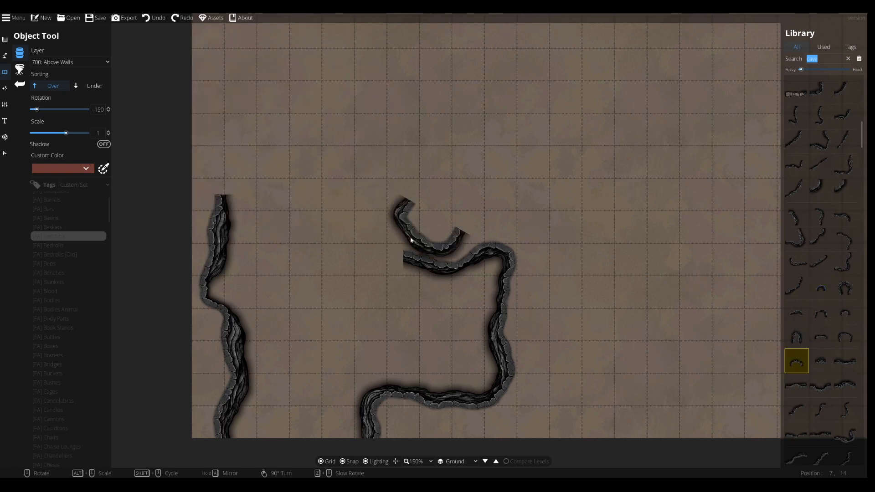
{"action": "scroll", "coordinate": [382, 233], "scroll_direction": "up", "scroll_amount": 4}
{"action": "left_click", "coordinate": [844, 336]}
{"action": "scroll", "coordinate": [326, 177], "scroll_direction": "down", "scroll_amount": 5}
{"action": "scroll", "coordinate": [326, 177], "scroll_direction": "up", "scroll_amount": 1}
{"action": "left_click", "coordinate": [326, 178]}
Step: Turn the second wall back to the right with a narrow rounded end and a curved piece rising from it
{"action": "left_click", "coordinate": [842, 215]}
{"action": "left_click", "coordinate": [797, 287]}
{"action": "scroll", "coordinate": [573, 240], "scroll_direction": "up", "scroll_amount": 10}
{"action": "left_click", "coordinate": [820, 289]}
{"action": "scroll", "coordinate": [829, 228], "scroll_direction": "up", "scroll_amount": 1}
{"action": "left_click", "coordinate": [845, 165]}
{"action": "left_click", "coordinate": [440, 218]}
Step: Continue the upper side of the second wall to the right with an outward corner and a small curved piece
{"action": "left_click", "coordinate": [820, 237]}
{"action": "scroll", "coordinate": [478, 176], "scroll_direction": "down", "scroll_amount": 10}
{"action": "left_click", "coordinate": [478, 177]}
{"action": "left_click", "coordinate": [844, 311]}
{"action": "scroll", "coordinate": [564, 225], "scroll_direction": "up", "scroll_amount": 7}
{"action": "left_click", "coordinate": [563, 206]}
Step: Try another small rounded cave wall piece on the second wall and undo it
{"action": "left_click", "coordinate": [796, 311]}
{"action": "scroll", "coordinate": [458, 279], "scroll_direction": "up", "scroll_amount": 1}
{"action": "left_click", "coordinate": [460, 282]}
{"action": "left_click", "coordinate": [844, 289]}
{"action": "key", "text": "ctrl+z"}
Step: Extend the second wall down its right side with further curved cave wall pieces
{"action": "scroll", "coordinate": [456, 291], "scroll_direction": "up", "scroll_amount": 11}
{"action": "scroll", "coordinate": [815, 191], "scroll_direction": "down", "scroll_amount": 5}
{"action": "left_click", "coordinate": [819, 407]}
{"action": "left_click", "coordinate": [478, 251]}
{"action": "left_click", "coordinate": [797, 215]}
{"action": "left_click", "coordinate": [525, 315]}
Step: Add an inward corner piece that carries the second wall further towards the lower right of the map
{"action": "left_click", "coordinate": [820, 143]}
{"action": "left_click", "coordinate": [845, 118]}
{"action": "left_click", "coordinate": [820, 119]}
{"action": "left_click", "coordinate": [600, 370]}
{"action": "scroll", "coordinate": [629, 373], "scroll_direction": "down", "scroll_amount": 3}
{"action": "scroll", "coordinate": [629, 361], "scroll_direction": "up", "scroll_amount": 1}
Step: Extend the second wall's lower right end with a long diagonal cave wall piece at rotation 0
{"action": "left_click", "coordinate": [820, 165]}
{"action": "right_click", "coordinate": [630, 361]}
{"action": "right_click", "coordinate": [632, 362]}
{"action": "right_click", "coordinate": [631, 362]}
{"action": "left_click", "coordinate": [706, 436]}
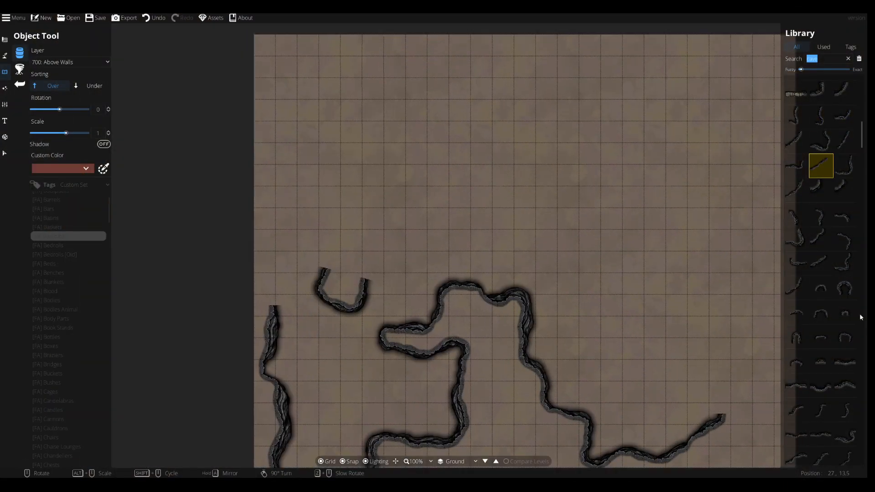
Step: Try a free-standing curved cave wall piece and follow-on pieces above the second wall's diagonal end, and undo it
{"action": "scroll", "coordinate": [594, 331], "scroll_direction": "up", "scroll_amount": 2}
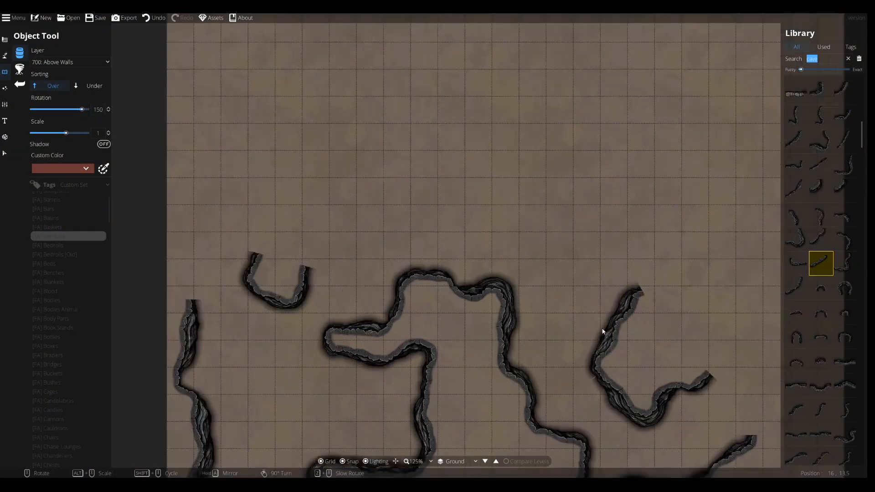
{"action": "key", "text": "Escape"}
{"action": "left_click", "coordinate": [5, 72]}
{"action": "left_click_drag", "start_coordinate": [668, 407], "coordinate": [596, 325]}
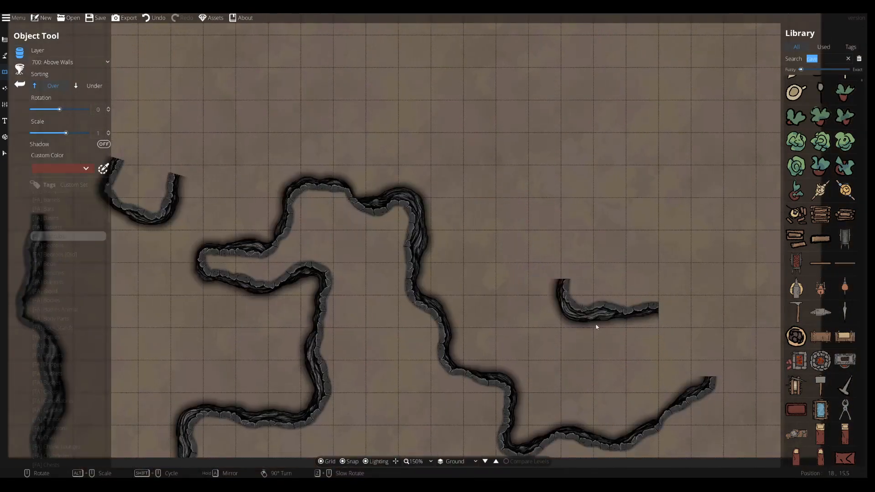
{"action": "scroll", "coordinate": [599, 350], "scroll_direction": "up", "scroll_amount": 1}
{"action": "left_click", "coordinate": [601, 355]}
{"action": "scroll", "coordinate": [806, 264], "scroll_direction": "down", "scroll_amount": 10}
{"action": "left_click", "coordinate": [820, 409]}
{"action": "left_click", "coordinate": [796, 410]}
{"action": "right_click", "coordinate": [533, 296]}
{"action": "left_click", "coordinate": [845, 434]}
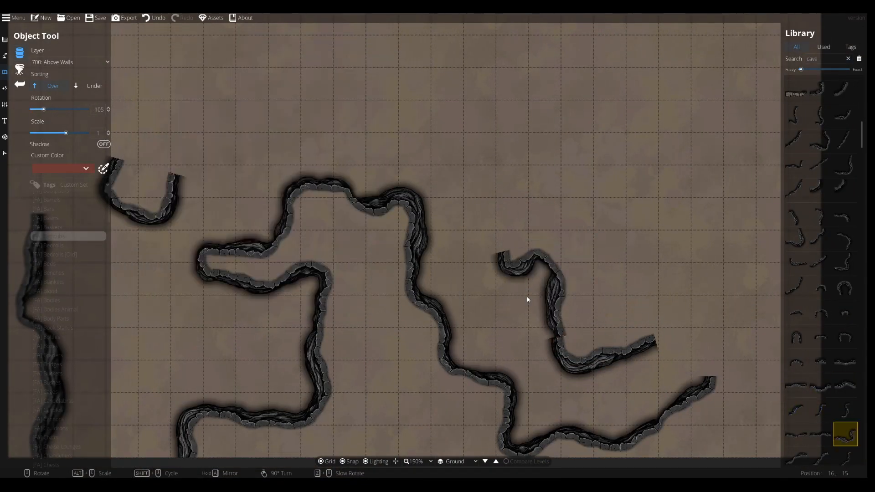
{"action": "scroll", "coordinate": [693, 310], "scroll_direction": "down", "scroll_amount": 10}
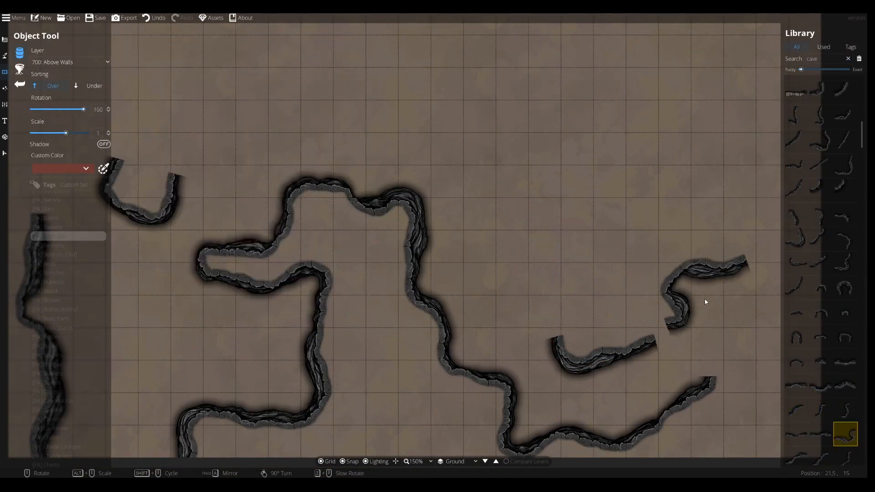
{"action": "key", "text": "ctrl+z"}
{"action": "scroll", "coordinate": [609, 314], "scroll_direction": "up", "scroll_amount": 14}
{"action": "scroll", "coordinate": [544, 305], "scroll_direction": "down", "scroll_amount": 6}
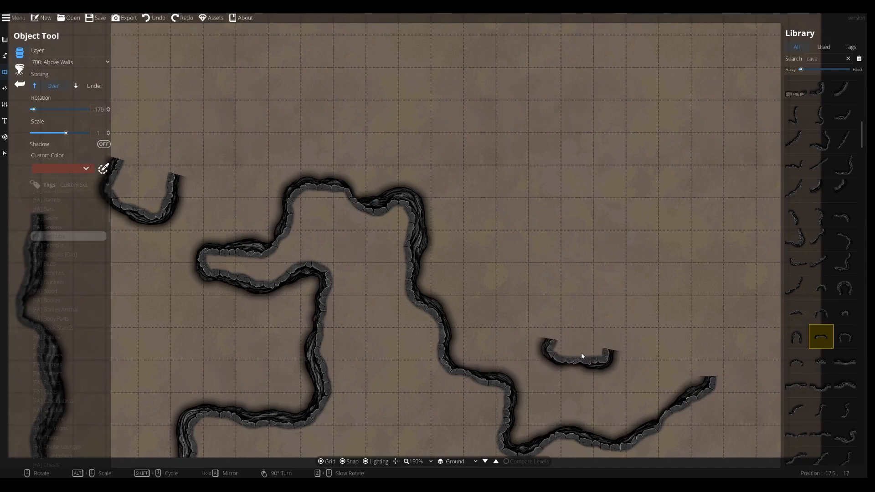
{"action": "key", "text": "ctrl+z"}
Step: Extend the upper end of the second wall's diagonal piece with a curved cave wall piece that bends to the right
{"action": "scroll", "coordinate": [709, 332], "scroll_direction": "up", "scroll_amount": 3}
{"action": "scroll", "coordinate": [715, 334], "scroll_direction": "down", "scroll_amount": 1}
{"action": "left_click", "coordinate": [720, 336]}
{"action": "left_click_drag", "start_coordinate": [646, 313], "coordinate": [579, 334]}
Step: Carry the second wall upward along the map's right edge with a tall cave wall piece that hooks inward at its top
{"action": "scroll", "coordinate": [722, 316], "scroll_direction": "up", "scroll_amount": 7}
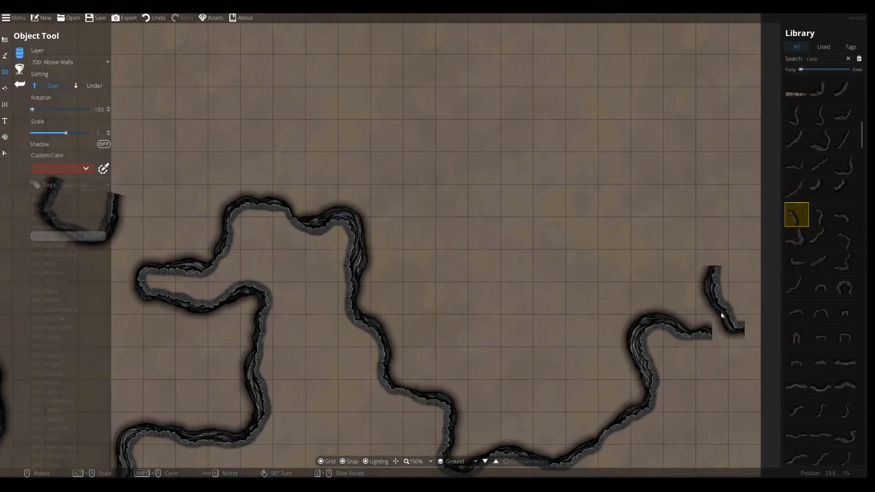
{"action": "left_click_drag", "start_coordinate": [747, 157], "coordinate": [615, 146]}
{"action": "left_click", "coordinate": [611, 319]}
{"action": "scroll", "coordinate": [610, 315], "scroll_direction": "down", "scroll_amount": 8}
{"action": "right_click", "coordinate": [604, 287]}
{"action": "right_click", "coordinate": [579, 241]}
{"action": "right_click", "coordinate": [558, 210]}
{"action": "left_click", "coordinate": [594, 235]}
{"action": "scroll", "coordinate": [442, 201], "scroll_direction": "down", "scroll_amount": 2}
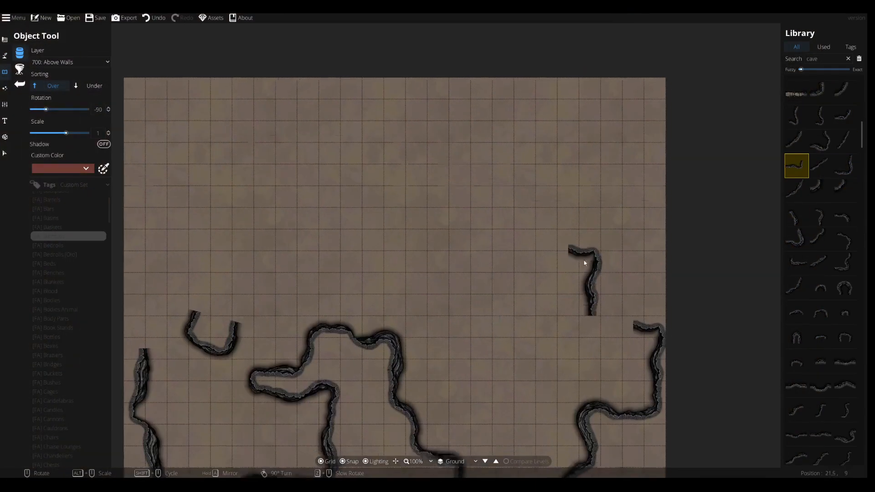
Step: Turn the second wall back inward with a large corner piece at rotation -180 and add another piece above it
{"action": "scroll", "coordinate": [606, 269], "scroll_direction": "down", "scroll_amount": 9}
{"action": "left_click", "coordinate": [845, 165]}
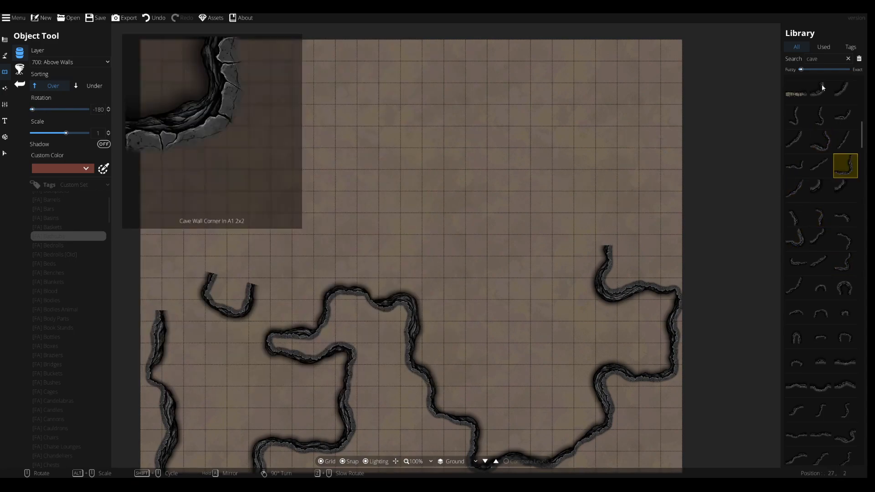
{"action": "left_click", "coordinate": [796, 457]}
{"action": "right_click", "coordinate": [587, 210]}
{"action": "left_click", "coordinate": [596, 211]}
Step: Extend the second wall towards the map's top edge with curved pieces and an S-shaped piece at rotation -90
{"action": "scroll", "coordinate": [838, 314], "scroll_direction": "down", "scroll_amount": 4}
{"action": "left_click", "coordinate": [845, 314]}
{"action": "scroll", "coordinate": [822, 292], "scroll_direction": "down", "scroll_amount": 7}
{"action": "left_click", "coordinate": [821, 290]}
{"action": "right_click", "coordinate": [510, 309]}
{"action": "scroll", "coordinate": [802, 255], "scroll_direction": "up", "scroll_amount": 1}
{"action": "left_click", "coordinate": [799, 248]}
{"action": "scroll", "coordinate": [816, 182], "scroll_direction": "up", "scroll_amount": 4}
{"action": "left_click", "coordinate": [820, 119]}
{"action": "left_click_drag", "start_coordinate": [439, 148], "coordinate": [550, 256]}
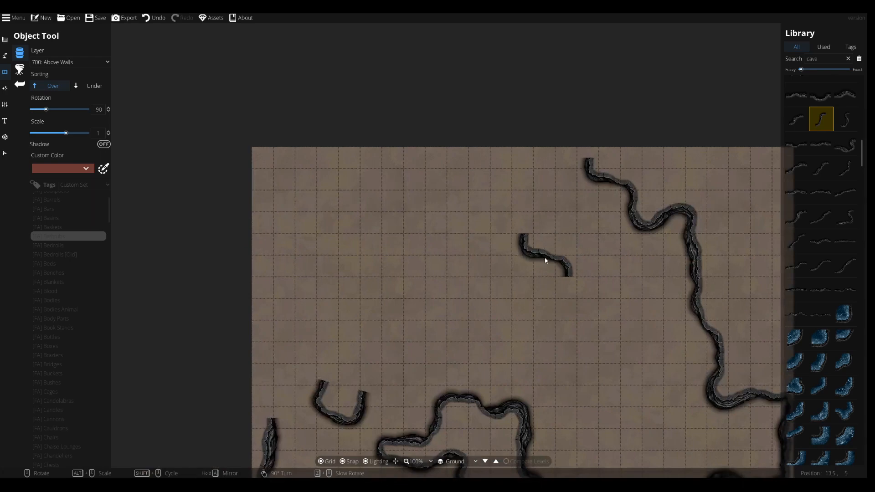
Step: Extend the leftmost cave wall upward until it runs off the map's left edge
{"action": "left_click", "coordinate": [264, 348]}
{"action": "left_click", "coordinate": [820, 167]}
{"action": "left_click", "coordinate": [796, 266]}
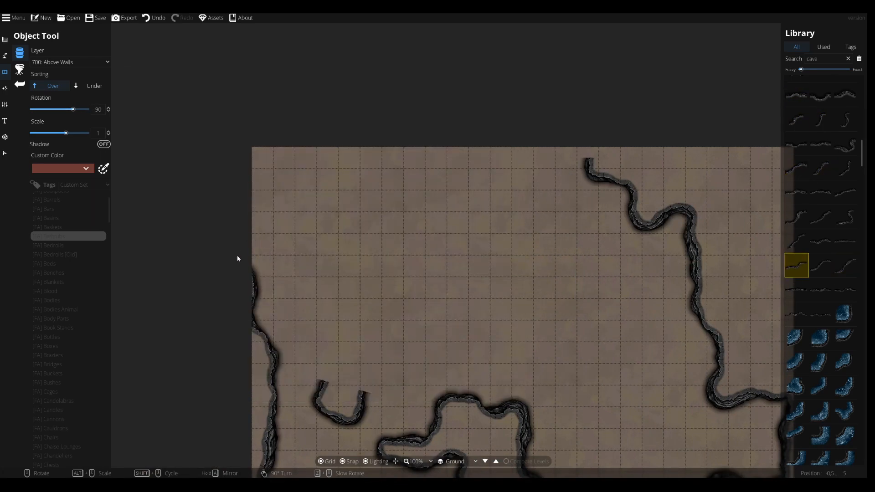
{"action": "scroll", "coordinate": [820, 205], "scroll_direction": "up", "scroll_amount": 6}
Step: Start a new wall at the map's left edge with a short horizontal cave wall piece above the leftmost wall
{"action": "left_click", "coordinate": [845, 141]}
{"action": "left_click", "coordinate": [821, 142]}
{"action": "right_click", "coordinate": [263, 279]}
{"action": "left_click", "coordinate": [263, 279]}
{"action": "left_click", "coordinate": [796, 117]}
{"action": "right_click", "coordinate": [311, 266]}
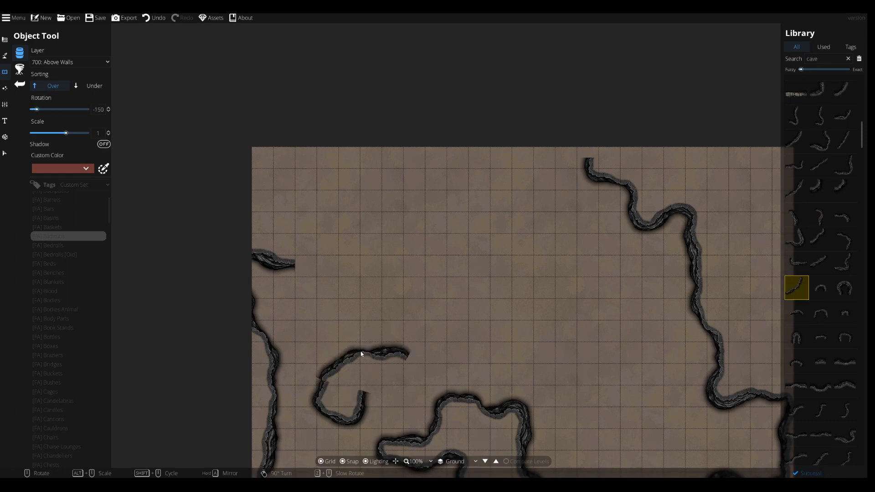
{"action": "left_click", "coordinate": [820, 313]}
Step: Extend the second wall to the map's top edge and place a short curved wall piece on that edge to its left
{"action": "left_click", "coordinate": [820, 386]}
{"action": "right_click", "coordinate": [525, 181]}
{"action": "left_click", "coordinate": [588, 137]}
{"action": "left_click", "coordinate": [845, 386]}
{"action": "left_click", "coordinate": [524, 158]}
Step: Extend the new left-edge wall with an S-curved piece at rotation -180 and a small rounded end piece
{"action": "left_click", "coordinate": [844, 434]}
{"action": "right_click", "coordinate": [442, 224]}
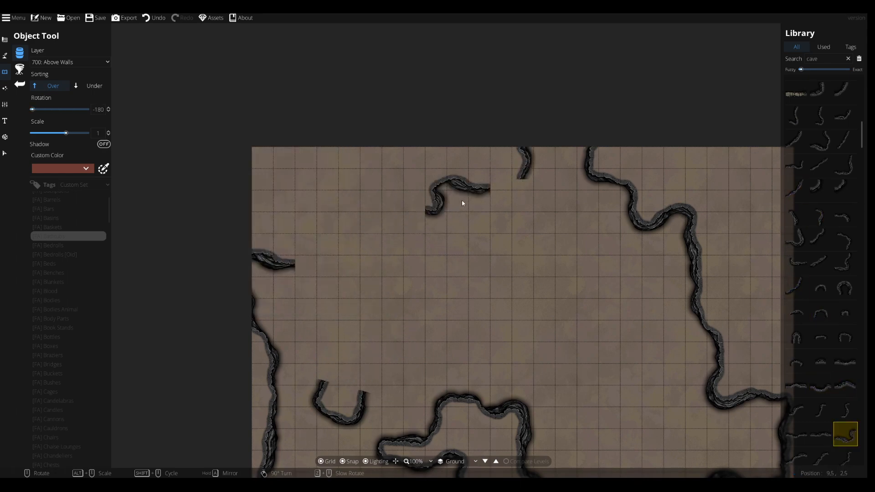
{"action": "left_click", "coordinate": [329, 252]}
{"action": "left_click", "coordinate": [821, 313]}
{"action": "right_click", "coordinate": [611, 290]}
{"action": "left_click", "coordinate": [845, 314]}
{"action": "right_click", "coordinate": [327, 233]}
{"action": "left_click", "coordinate": [368, 234]}
Step: Run a straight cave wall piece at rotation 0 back to the left from the rounded end piece
{"action": "left_click", "coordinate": [798, 337]}
{"action": "left_click", "coordinate": [821, 361]}
{"action": "scroll", "coordinate": [862, 397], "scroll_direction": "down", "scroll_amount": 1}
{"action": "left_click", "coordinate": [820, 362]}
{"action": "right_click", "coordinate": [371, 245]}
{"action": "left_click_drag", "start_coordinate": [440, 366], "coordinate": [496, 292]}
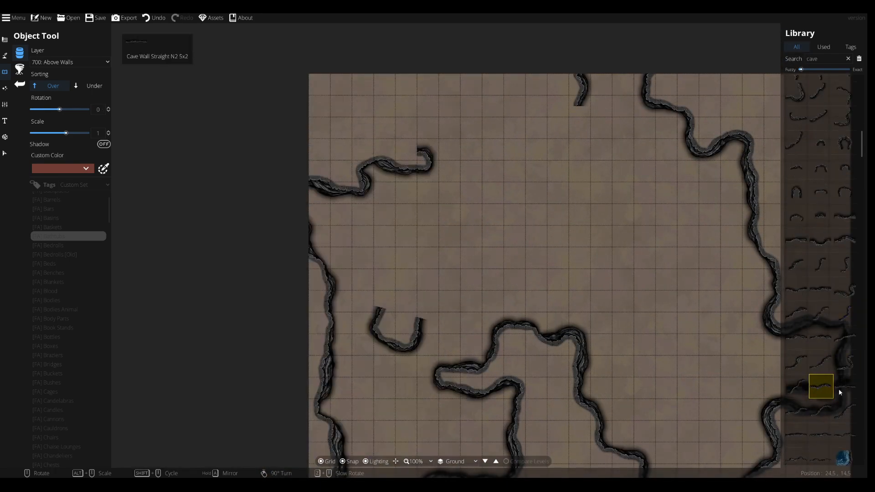
{"action": "scroll", "coordinate": [841, 228], "scroll_direction": "down", "scroll_amount": 3}
{"action": "left_click", "coordinate": [821, 118]}
{"action": "left_click", "coordinate": [796, 143]}
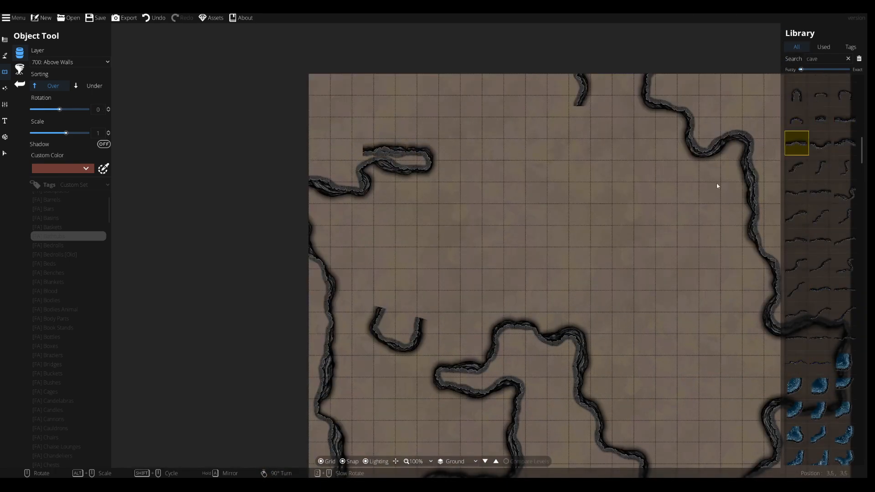
Step: Turn the straight piece's left end upward with Cave Wall Corner In A1 2x2 at rotation 90
{"action": "left_click", "coordinate": [820, 166]}
{"action": "scroll", "coordinate": [821, 166], "scroll_direction": "up", "scroll_amount": 4}
{"action": "left_click", "coordinate": [845, 117]}
{"action": "left_click", "coordinate": [845, 142]}
{"action": "scroll", "coordinate": [824, 181], "scroll_direction": "up", "scroll_amount": 3}
{"action": "left_click", "coordinate": [821, 188]}
{"action": "right_click", "coordinate": [364, 143]}
{"action": "left_click", "coordinate": [364, 142]}
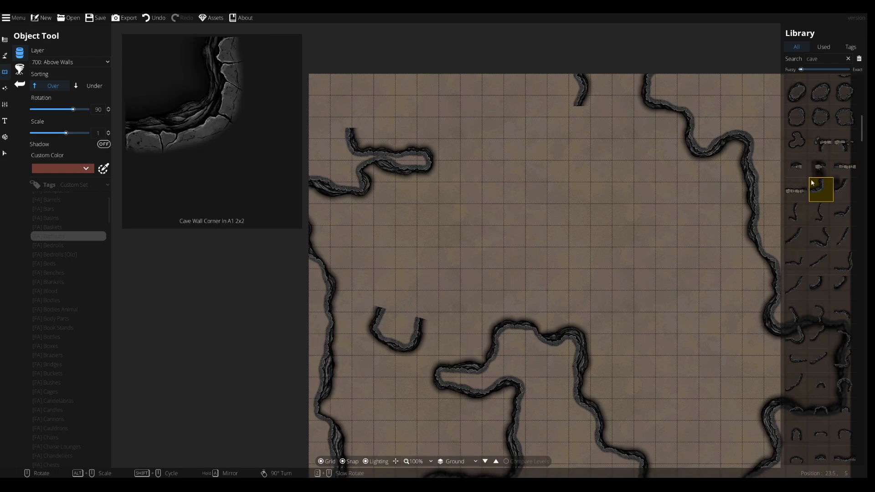
Step: Try a small cave-to-dungeon transition piece on the upper left wall's end and undo it
{"action": "left_click", "coordinate": [845, 189]}
{"action": "scroll", "coordinate": [392, 114], "scroll_direction": "up", "scroll_amount": 2}
{"action": "left_click_drag", "start_coordinate": [393, 114], "coordinate": [455, 203]}
{"action": "left_click", "coordinate": [798, 166]}
{"action": "left_click", "coordinate": [389, 214]}
{"action": "left_click", "coordinate": [820, 117]}
{"action": "left_click", "coordinate": [796, 212]}
{"action": "right_click", "coordinate": [466, 182]}
{"action": "right_click", "coordinate": [466, 182]}
{"action": "left_click", "coordinate": [843, 167]}
{"action": "key", "text": "ctrl+z"}
Step: Place Cave To Dungeon Wall Transition Corner A2 2x2 on the upper left wall's open end
{"action": "left_click", "coordinate": [845, 141]}
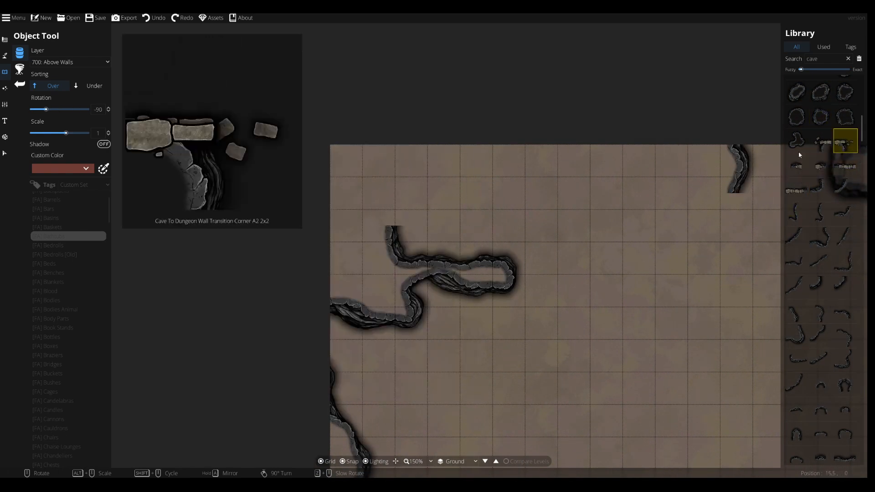
{"action": "right_click", "coordinate": [398, 197]}
{"action": "left_click", "coordinate": [398, 197]}
Step: Place the opposite cave-to-dungeon transition corner at rotation -90 on the map's top edge, across from the first one
{"action": "left_click", "coordinate": [820, 141]}
{"action": "right_click", "coordinate": [489, 165]}
{"action": "right_click", "coordinate": [489, 166]}
{"action": "right_click", "coordinate": [491, 165]}
{"action": "left_click", "coordinate": [491, 165]}
{"action": "key", "text": "ctrl+z"}
{"action": "left_click", "coordinate": [428, 175]}
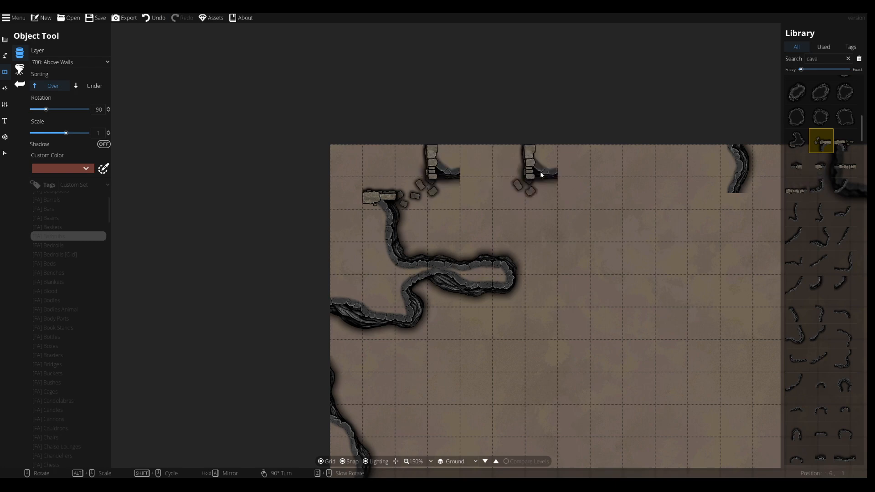
Step: Extend the second transition corner to the lower right with a diagonal piece, a curved piece and a long downward piece
{"action": "left_click", "coordinate": [796, 213]}
{"action": "left_click", "coordinate": [820, 313]}
{"action": "right_click", "coordinate": [620, 261]}
{"action": "right_click", "coordinate": [620, 261]}
{"action": "scroll", "coordinate": [842, 313], "scroll_direction": "down", "scroll_amount": 6}
{"action": "left_click", "coordinate": [845, 313]}
{"action": "right_click", "coordinate": [654, 283]}
{"action": "left_click", "coordinate": [606, 307]}
{"action": "scroll", "coordinate": [625, 391], "scroll_direction": "down", "scroll_amount": 2}
Step: Extend the short wall at the map's top edge downward with a corner piece that bends to the right
{"action": "left_click", "coordinate": [821, 313]}
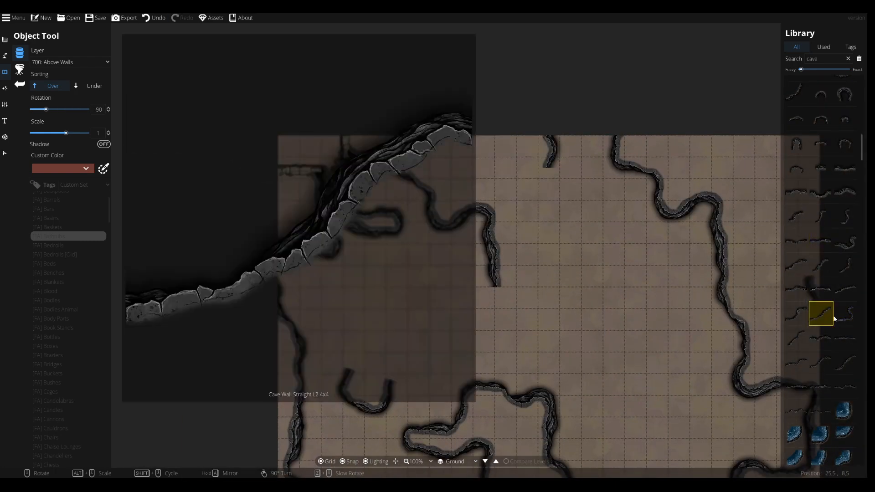
{"action": "left_click", "coordinate": [844, 313]}
{"action": "scroll", "coordinate": [845, 273], "scroll_direction": "up", "scroll_amount": 5}
{"action": "left_click", "coordinate": [845, 165]}
{"action": "left_click", "coordinate": [845, 214]}
Step: Continue that wall downward with a curved cave wall piece at rotation 0
{"action": "left_click", "coordinate": [820, 263]}
{"action": "right_click", "coordinate": [589, 254]}
{"action": "right_click", "coordinate": [590, 254]}
{"action": "right_click", "coordinate": [590, 253]}
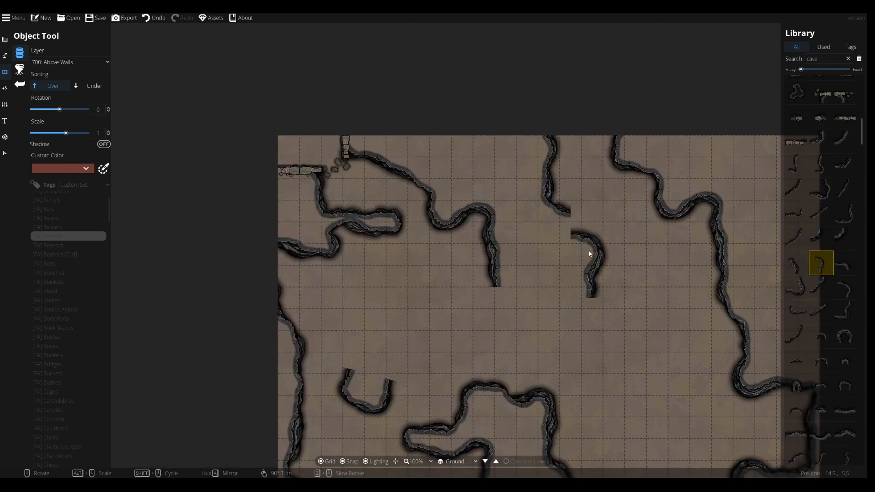
{"action": "left_click", "coordinate": [590, 239]}
Step: Bend the wall's lower end to the left with a corner piece, towards the wall coming from the transition corner
{"action": "left_click", "coordinate": [845, 263]}
{"action": "right_click", "coordinate": [590, 312]}
{"action": "right_click", "coordinate": [528, 314]}
{"action": "right_click", "coordinate": [529, 313]}
{"action": "right_click", "coordinate": [529, 313]}
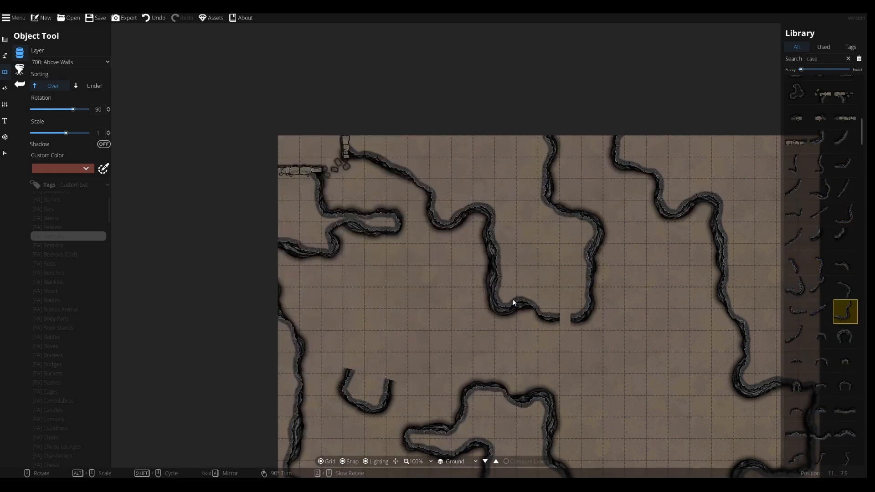
Step: Extend the lower end of the wall from the transition corner with a diagonal piece towards the facing wall end
{"action": "scroll", "coordinate": [512, 300], "scroll_direction": "up", "scroll_amount": 2}
{"action": "scroll", "coordinate": [542, 314], "scroll_direction": "down", "scroll_amount": 1}
{"action": "left_click", "coordinate": [820, 287]}
{"action": "scroll", "coordinate": [500, 336], "scroll_direction": "up", "scroll_amount": 1}
{"action": "left_click", "coordinate": [500, 336]}
Step: Try rounded, straight and curved cave wall pieces in the gap between the two facing wall ends
{"action": "left_click", "coordinate": [820, 410]}
{"action": "right_click", "coordinate": [628, 349]}
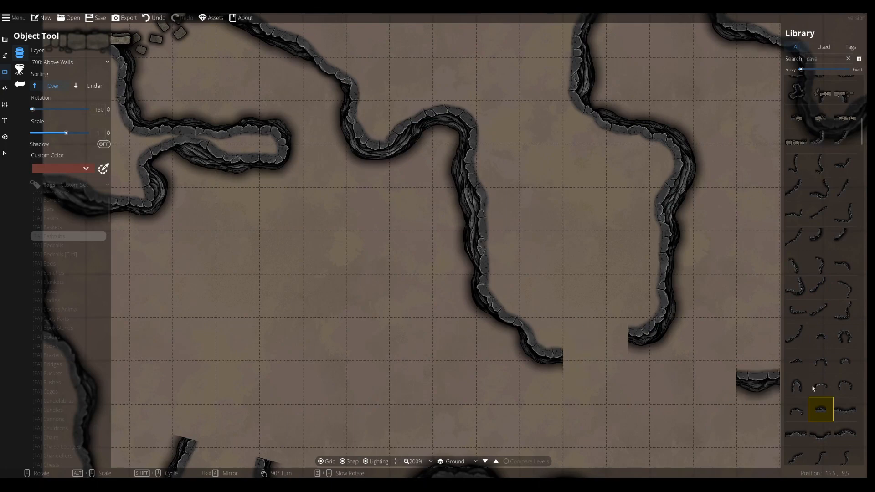
{"action": "left_click", "coordinate": [845, 410]}
{"action": "left_click_drag", "start_coordinate": [690, 370], "coordinate": [578, 326]}
{"action": "left_click", "coordinate": [820, 434]}
{"action": "left_click", "coordinate": [821, 336]}
{"action": "left_click", "coordinate": [797, 360]}
{"action": "left_click", "coordinate": [845, 141]}
{"action": "scroll", "coordinate": [848, 219], "scroll_direction": "up", "scroll_amount": 7}
{"action": "left_click", "coordinate": [844, 285]}
{"action": "left_click", "coordinate": [845, 188]}
{"action": "scroll", "coordinate": [843, 320], "scroll_direction": "down", "scroll_amount": 4}
{"action": "left_click", "coordinate": [821, 311]}
{"action": "scroll", "coordinate": [846, 383], "scroll_direction": "down", "scroll_amount": 1}
{"action": "left_click", "coordinate": [820, 336]}
{"action": "left_click", "coordinate": [845, 359]}
Step: Close the gap between the two facing wall ends with a wavy straight cave wall piece at rotation -15 and scale 0.7
{"action": "scroll", "coordinate": [476, 303], "scroll_direction": "up", "scroll_amount": 10}
{"action": "left_click", "coordinate": [798, 362]}
{"action": "scroll", "coordinate": [805, 313], "scroll_direction": "down", "scroll_amount": 8}
{"action": "scroll", "coordinate": [805, 292], "scroll_direction": "up", "scroll_amount": 1}
{"action": "left_click", "coordinate": [796, 193]}
{"action": "scroll", "coordinate": [483, 300], "scroll_direction": "down", "scroll_amount": 9}
{"action": "scroll", "coordinate": [824, 152], "scroll_direction": "up", "scroll_amount": 13}
{"action": "left_click", "coordinate": [845, 212]}
{"action": "scroll", "coordinate": [474, 301], "scroll_direction": "down", "scroll_amount": 7}
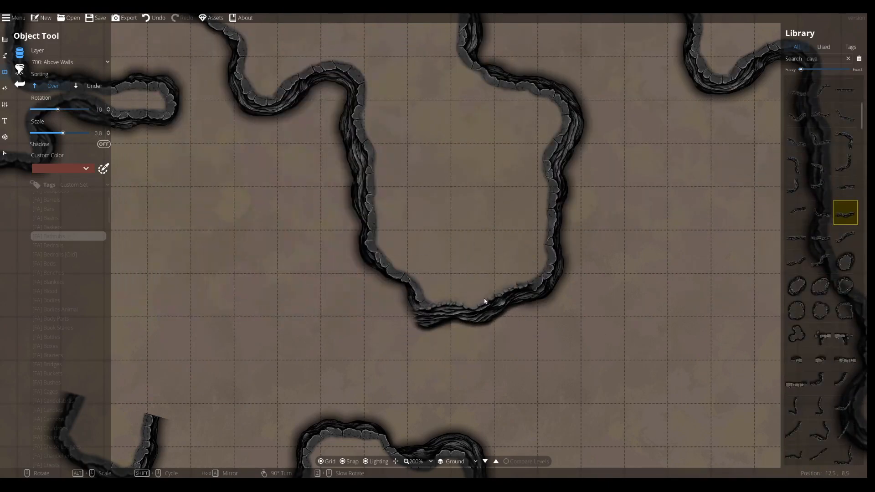
{"action": "scroll", "coordinate": [488, 292], "scroll_direction": "up", "scroll_amount": 1}
{"action": "scroll", "coordinate": [486, 294], "scroll_direction": "down", "scroll_amount": 1}
{"action": "left_click", "coordinate": [490, 295]}
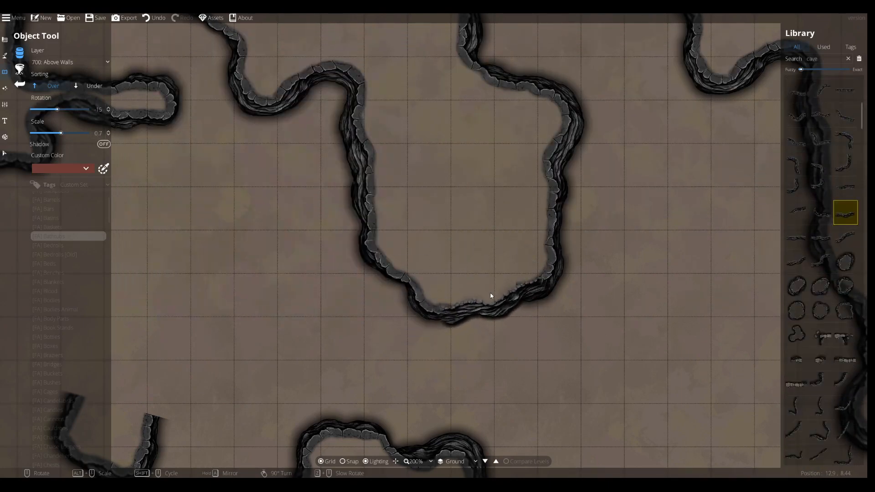
{"action": "scroll", "coordinate": [491, 296], "scroll_direction": "down", "scroll_amount": 2}
Step: Try cave wall pieces at rotations -60 and -150 and scale 0.7 on the open floor beside the map's left wall
{"action": "left_click_drag", "start_coordinate": [602, 363], "coordinate": [599, 238]}
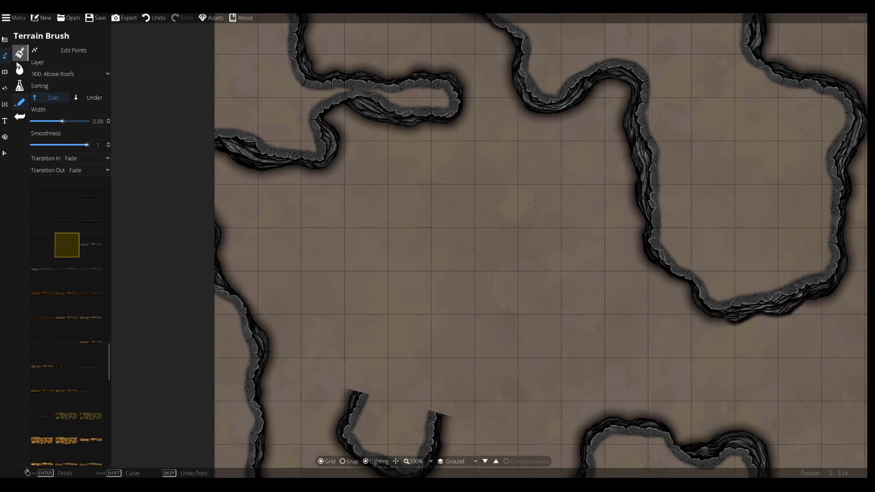
{"action": "left_click", "coordinate": [5, 72]}
{"action": "scroll", "coordinate": [822, 317], "scroll_direction": "down", "scroll_amount": 6}
{"action": "left_click", "coordinate": [820, 261]}
{"action": "key", "text": "s"}
{"action": "scroll", "coordinate": [453, 355], "scroll_direction": "up", "scroll_amount": 1}
{"action": "left_click", "coordinate": [796, 190]}
{"action": "scroll", "coordinate": [355, 318], "scroll_direction": "up", "scroll_amount": 1}
{"action": "scroll", "coordinate": [355, 316], "scroll_direction": "down", "scroll_amount": 1}
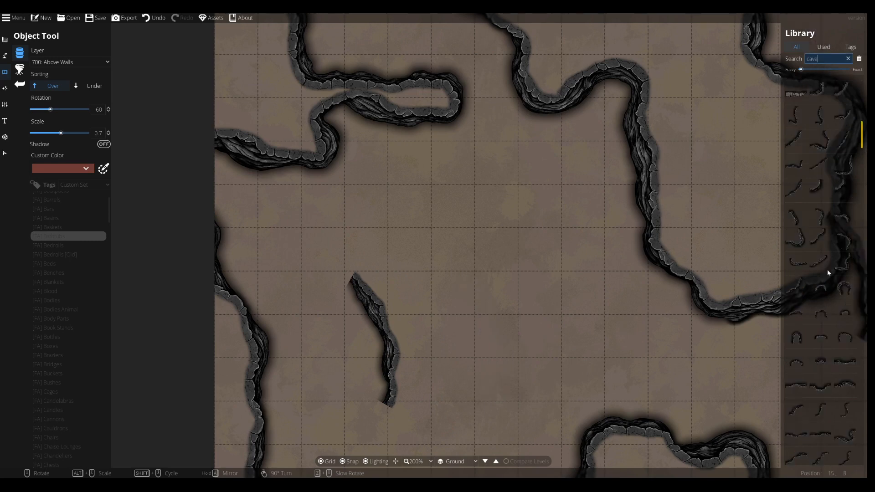
{"action": "left_click", "coordinate": [844, 312]}
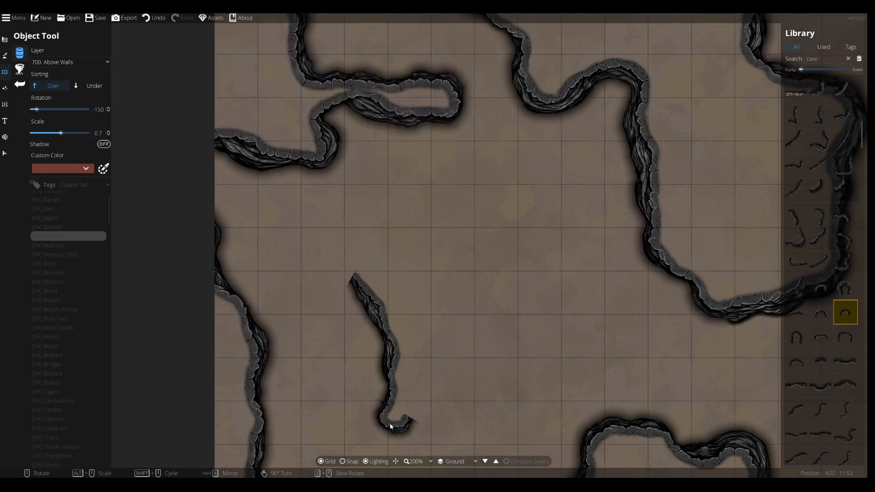
Step: Place a short wavy cave wall piece vertically on the open floor beside the map's left wall
{"action": "left_click", "coordinate": [820, 382]}
{"action": "left_click", "coordinate": [391, 312]}
{"action": "left_click", "coordinate": [795, 164]}
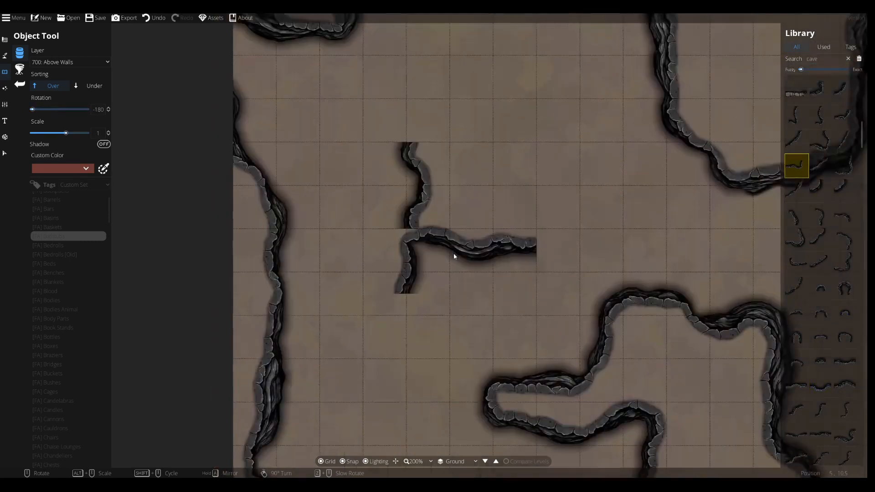
Step: Place a large bent cave wall piece at rotation -90 and scale 1 as the upper-right part of a new wall loop
{"action": "left_click", "coordinate": [845, 263]}
{"action": "right_click", "coordinate": [528, 233]}
{"action": "right_click", "coordinate": [529, 232]}
{"action": "right_click", "coordinate": [514, 192]}
{"action": "left_click_drag", "start_coordinate": [507, 153], "coordinate": [516, 207]}
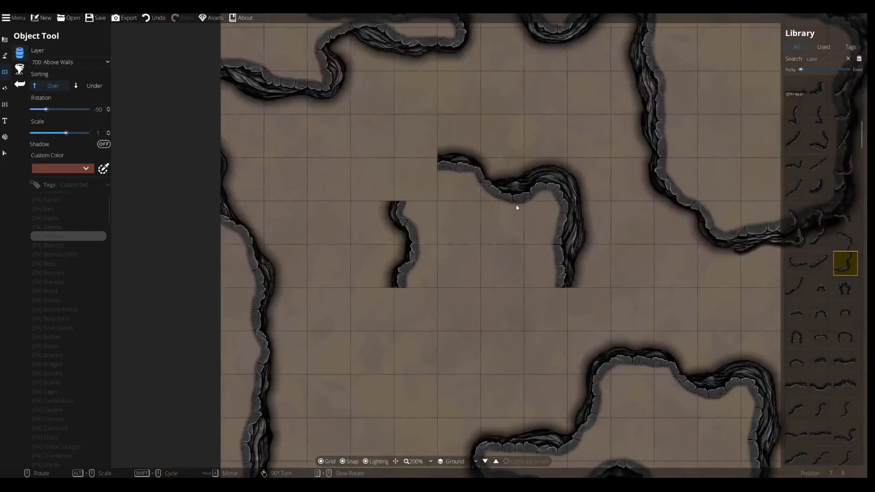
{"action": "left_click", "coordinate": [516, 208]}
Step: Add a rotated corner piece as the upper-left part of the loop, joining the bent piece's left end
{"action": "left_click", "coordinate": [795, 312]}
{"action": "left_click", "coordinate": [819, 337]}
{"action": "left_click", "coordinate": [845, 216]}
{"action": "right_click", "coordinate": [398, 191]}
{"action": "left_click", "coordinate": [398, 191]}
Step: Delete the short wavy wall piece on the loop's left side
{"action": "left_click", "coordinate": [5, 153]}
{"action": "left_click", "coordinate": [406, 268]}
{"action": "key", "text": "Delete"}
Step: Close the wall loop along its lower side with curved pieces, finishing the lower-right gap with a diagonal piece at rotation 0
{"action": "left_click", "coordinate": [5, 72]}
{"action": "right_click", "coordinate": [430, 273]}
{"action": "right_click", "coordinate": [430, 273]}
{"action": "left_click", "coordinate": [824, 59]}
{"action": "left_click", "coordinate": [410, 332]}
{"action": "scroll", "coordinate": [524, 340], "scroll_direction": "down", "scroll_amount": 2}
{"action": "right_click", "coordinate": [533, 347]}
{"action": "right_click", "coordinate": [533, 346]}
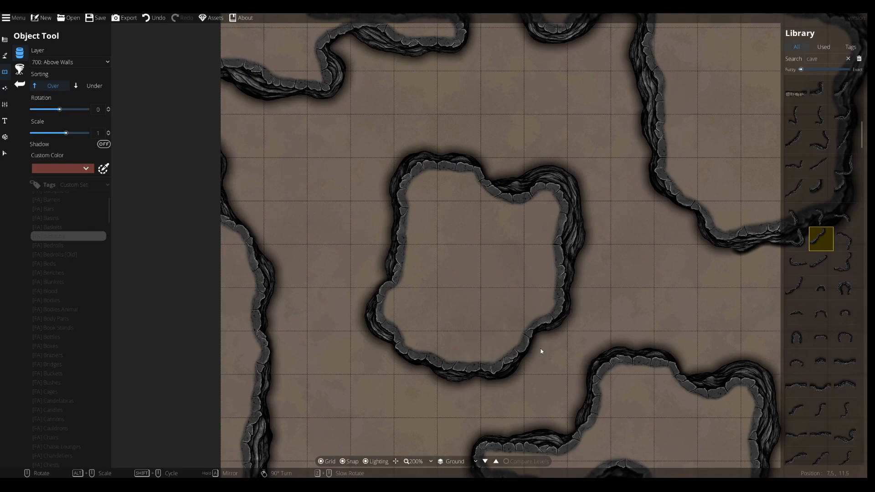
{"action": "left_click", "coordinate": [541, 352]}
Step: Place a ready-made closed cave wall ring at rotation 0 and scale 1 on the open floor in the map's right half
{"action": "scroll", "coordinate": [540, 352], "scroll_direction": "down", "scroll_amount": 3}
{"action": "scroll", "coordinate": [526, 238], "scroll_direction": "up", "scroll_amount": 20}
{"action": "left_click", "coordinate": [544, 170]}
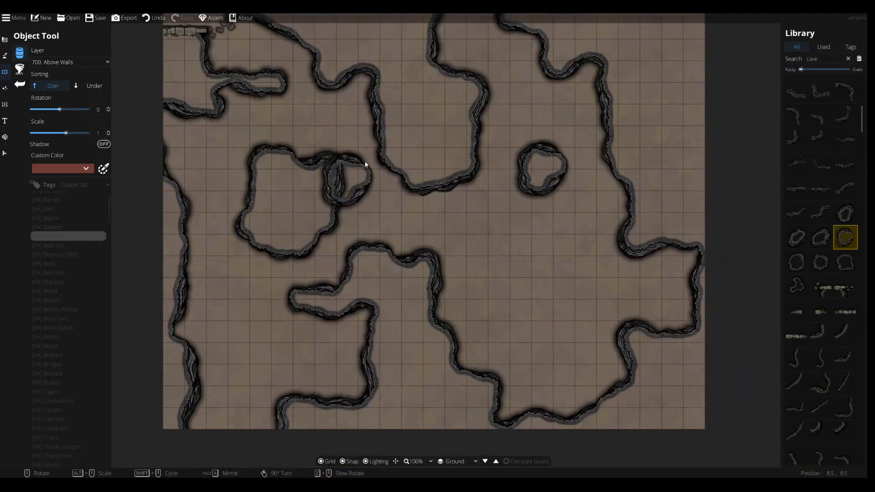
{"action": "key", "text": "ctrl+z"}
Step: Preview other thin cliff and closed cave wall shapes from the library over the map, rotating one to 75
{"action": "left_click_drag", "start_coordinate": [269, 261], "coordinate": [332, 271]}
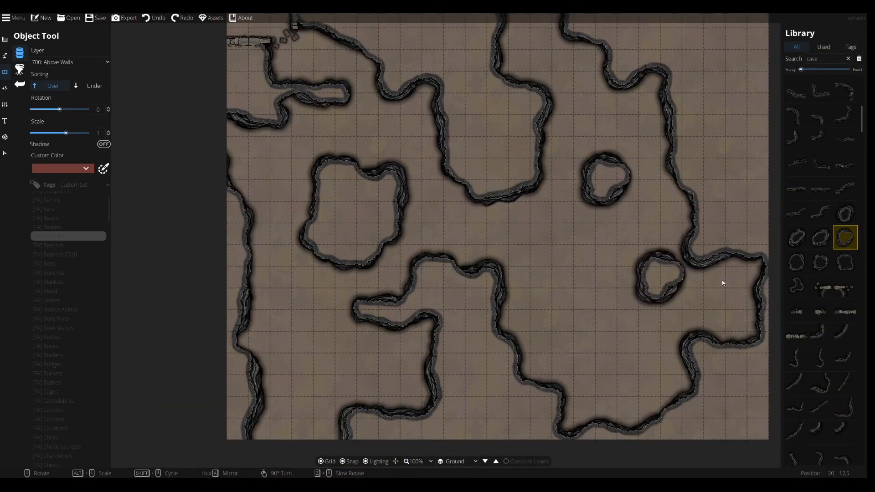
{"action": "left_click_drag", "start_coordinate": [424, 251], "coordinate": [381, 219]}
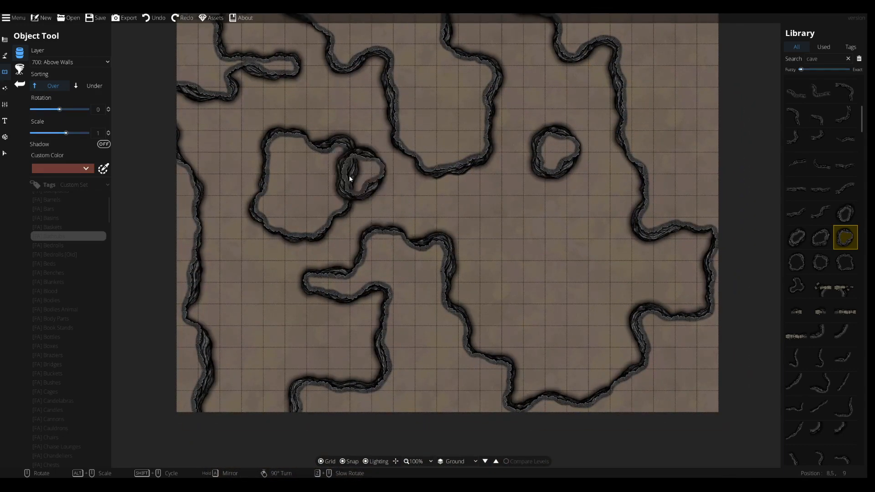
{"action": "left_click_drag", "start_coordinate": [326, 171], "coordinate": [353, 208]}
{"action": "left_click", "coordinate": [816, 208]}
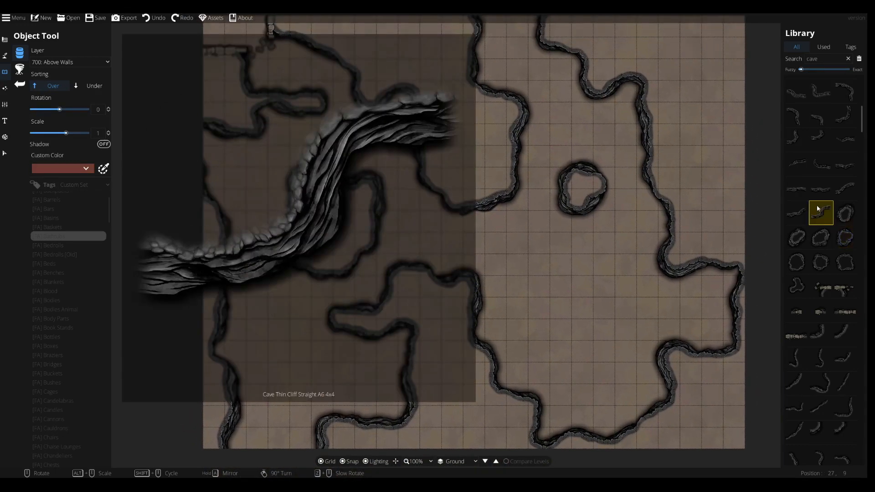
{"action": "left_click", "coordinate": [796, 285]}
{"action": "scroll", "coordinate": [569, 310], "scroll_direction": "up", "scroll_amount": 2}
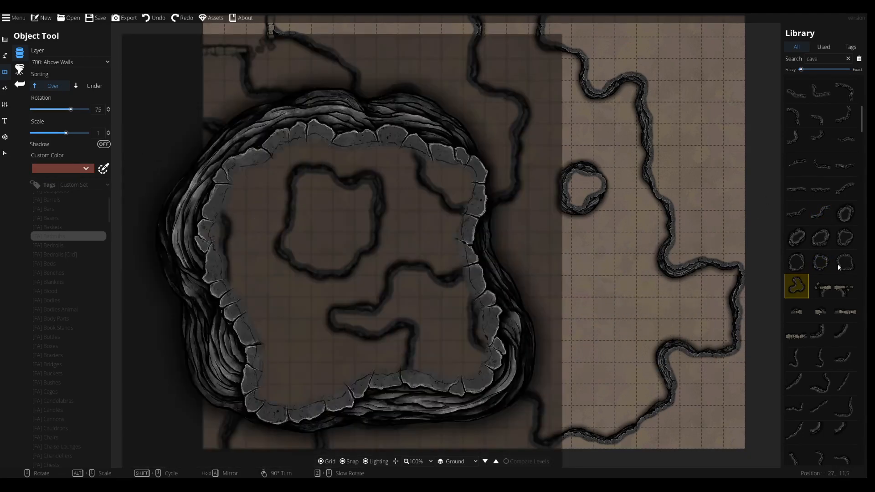
{"action": "left_click", "coordinate": [820, 261]}
{"action": "scroll", "coordinate": [587, 213], "scroll_direction": "up", "scroll_amount": 3}
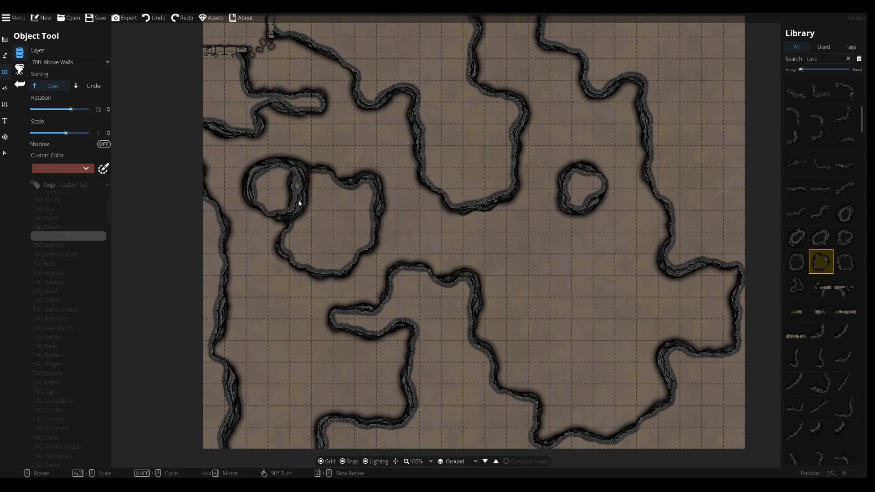
{"action": "left_click_drag", "start_coordinate": [314, 142], "coordinate": [349, 254]}
{"action": "left_click_drag", "start_coordinate": [475, 268], "coordinate": [408, 122]}
{"action": "left_click_drag", "start_coordinate": [415, 201], "coordinate": [451, 240]}
{"action": "left_click_drag", "start_coordinate": [455, 185], "coordinate": [463, 329]}
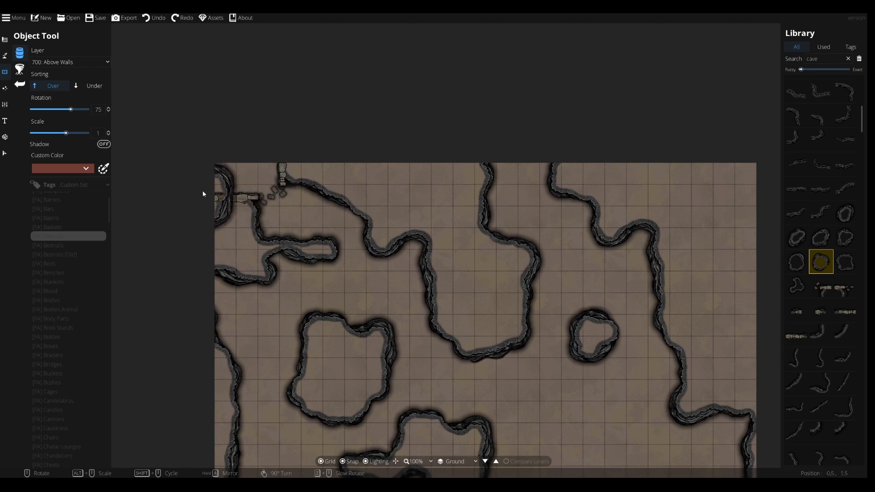
{"action": "left_click_drag", "start_coordinate": [408, 372], "coordinate": [390, 265]}
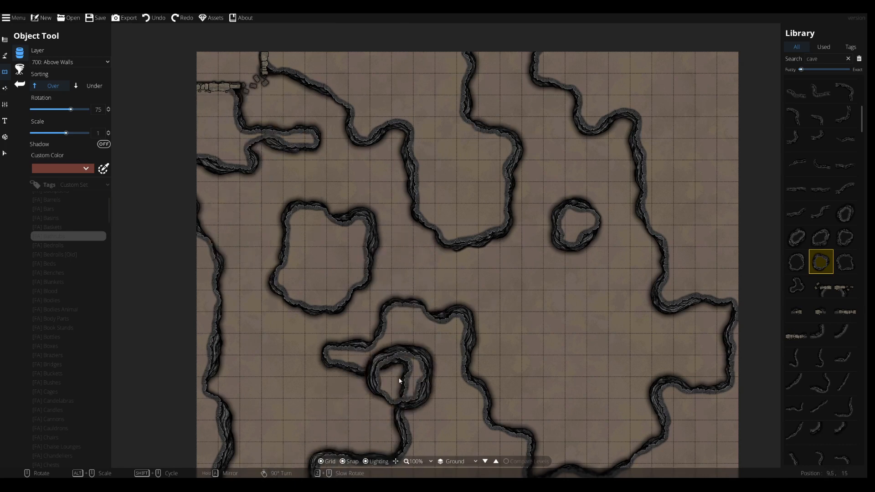
{"action": "left_click_drag", "start_coordinate": [472, 340], "coordinate": [466, 290]}
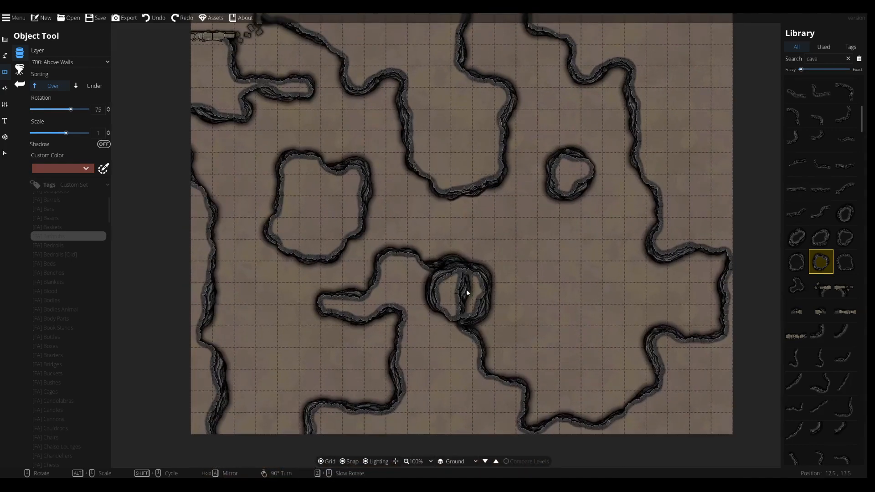
Step: Replace the Terrain Dirt texture with Cave Floor A as the map's base ground
{"action": "left_click", "coordinate": [4, 55]}
{"action": "left_click", "coordinate": [27, 53]}
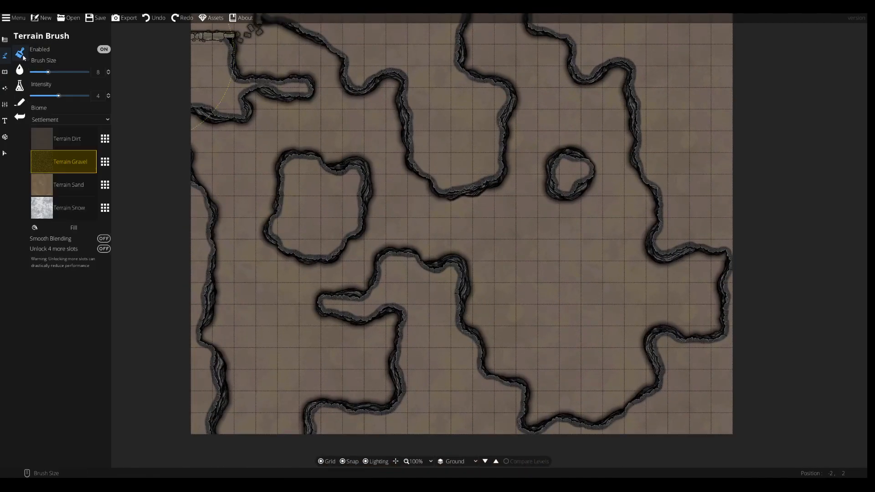
{"action": "left_click", "coordinate": [105, 138]}
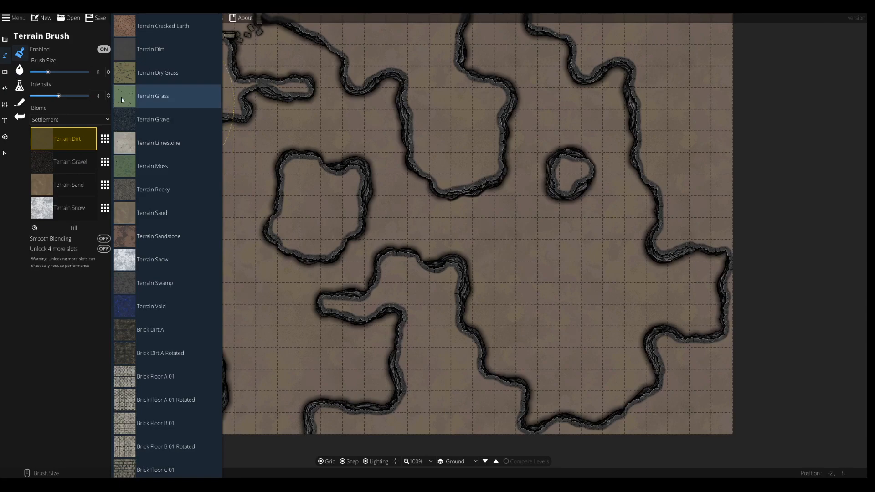
{"action": "scroll", "coordinate": [158, 202], "scroll_direction": "down", "scroll_amount": 15}
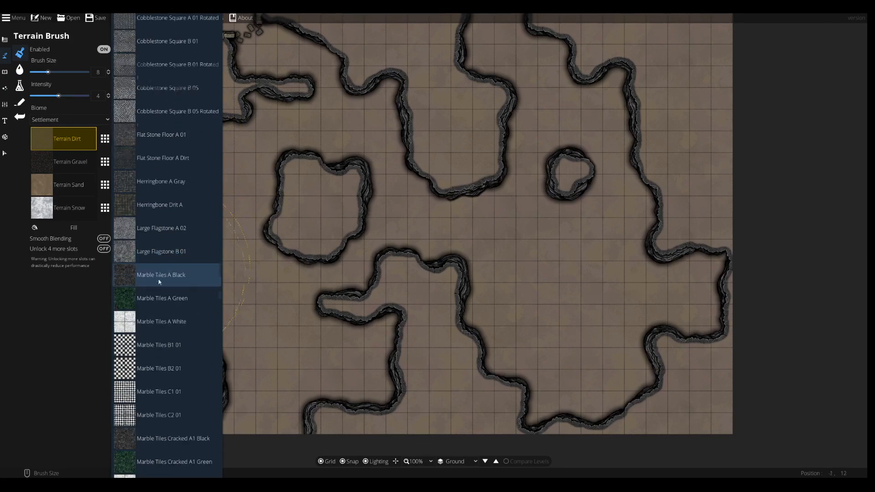
{"action": "scroll", "coordinate": [160, 287], "scroll_direction": "down", "scroll_amount": 12}
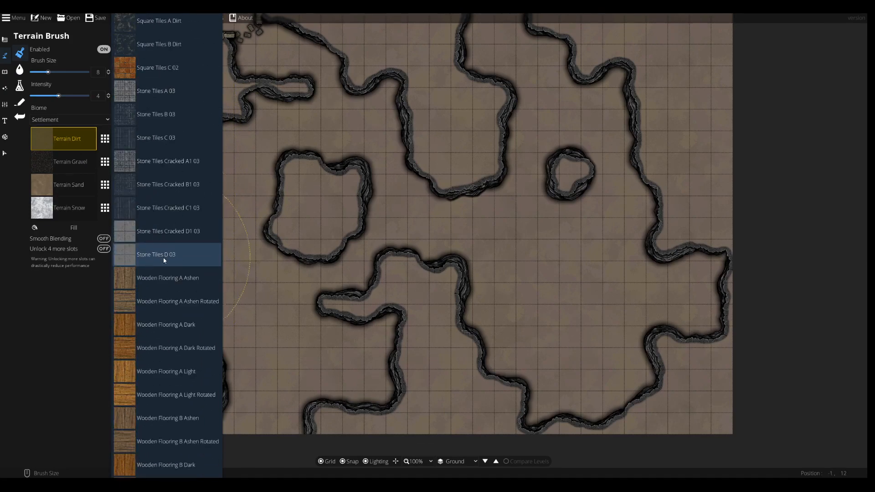
{"action": "scroll", "coordinate": [169, 282], "scroll_direction": "down", "scroll_amount": 12}
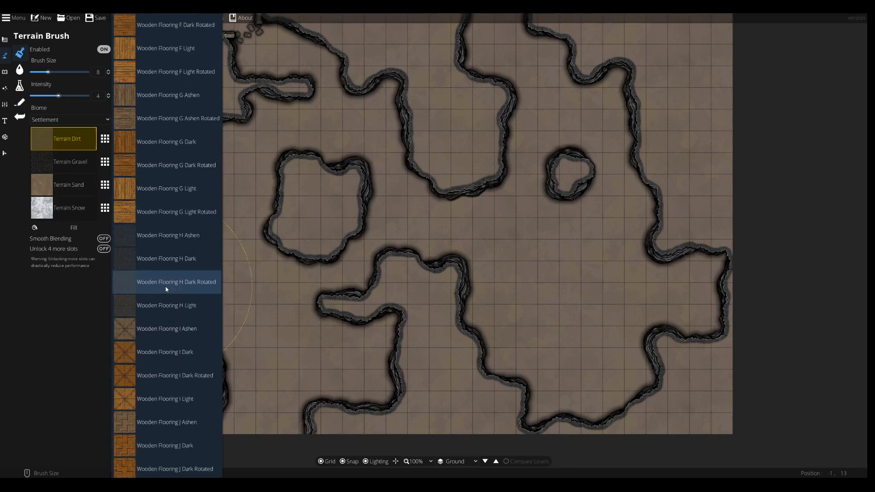
{"action": "scroll", "coordinate": [164, 288], "scroll_direction": "down", "scroll_amount": 8}
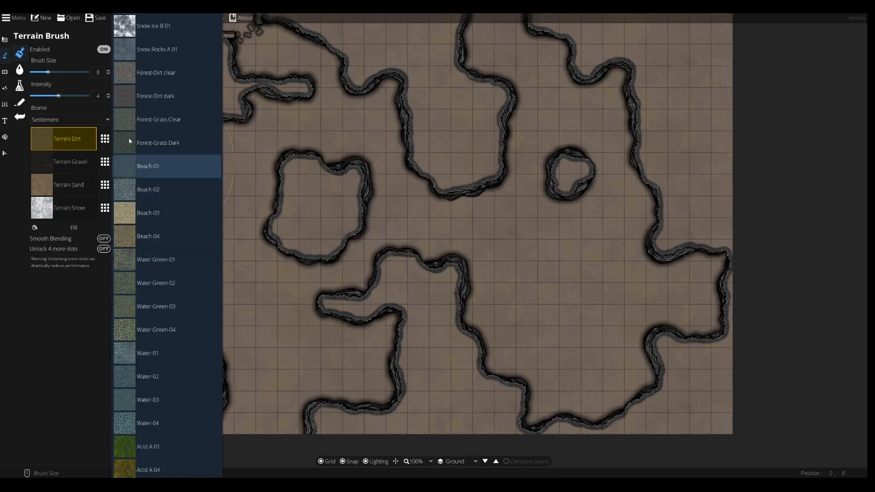
{"action": "left_click", "coordinate": [145, 245]}
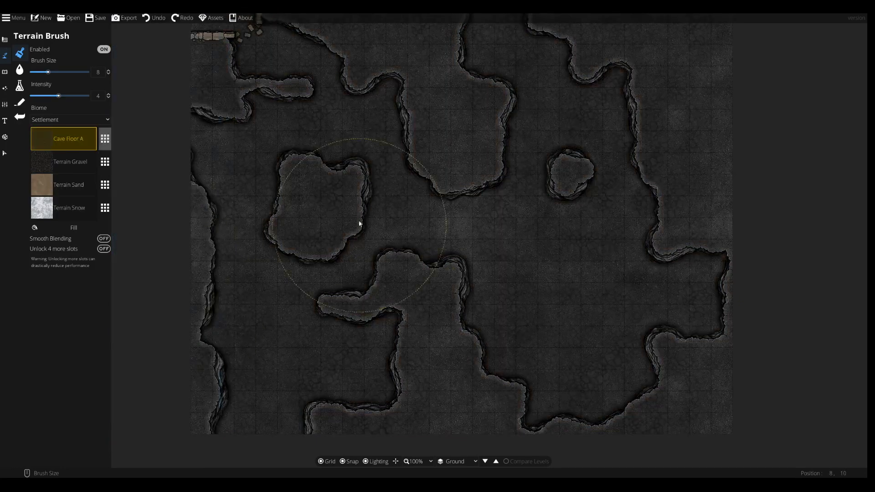
Step: Replace the Terrain Gravel texture in the second terrain slot with Terrain A 01
{"action": "left_click", "coordinate": [60, 174]}
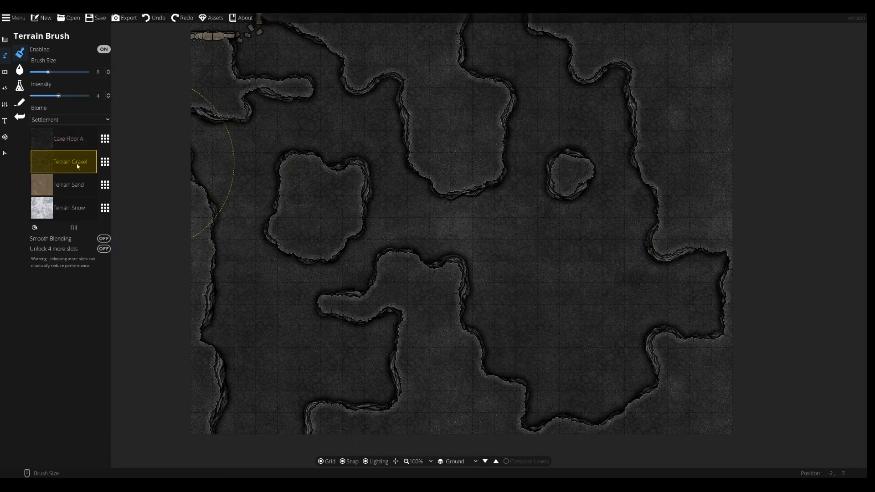
{"action": "left_click", "coordinate": [105, 162]}
{"action": "scroll", "coordinate": [142, 271], "scroll_direction": "down", "scroll_amount": 15}
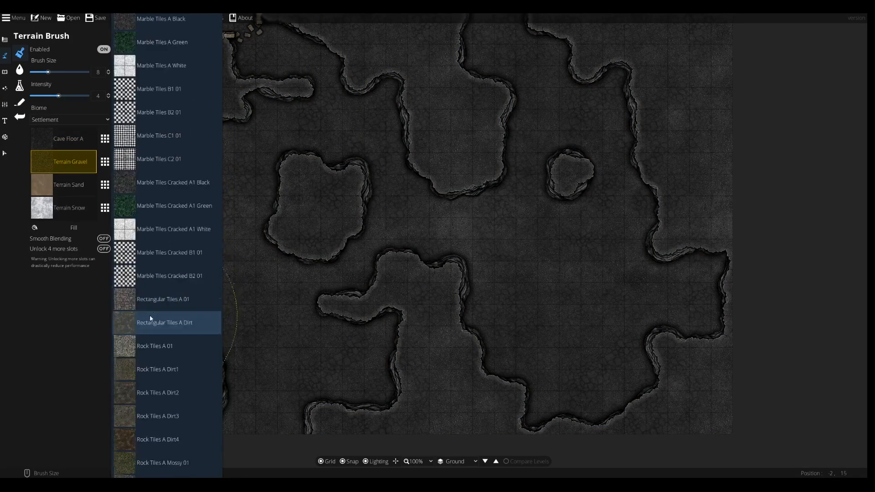
{"action": "scroll", "coordinate": [172, 308], "scroll_direction": "down", "scroll_amount": 15}
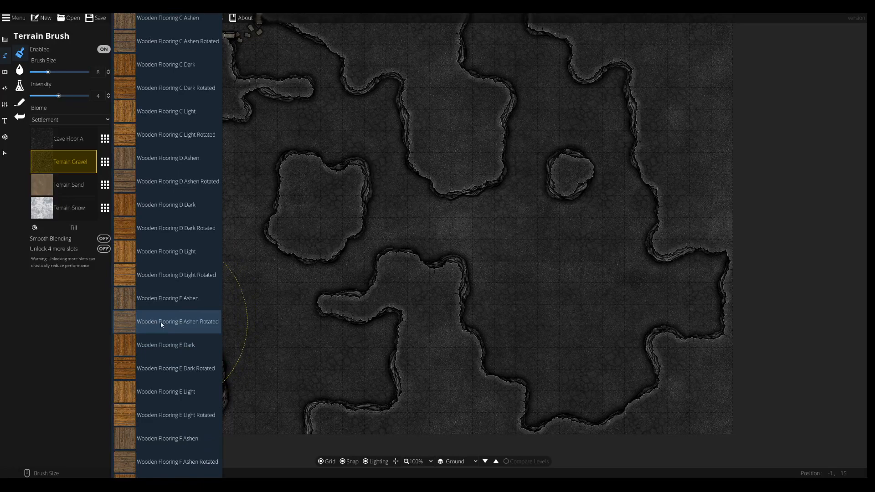
{"action": "scroll", "coordinate": [156, 337], "scroll_direction": "down", "scroll_amount": 10}
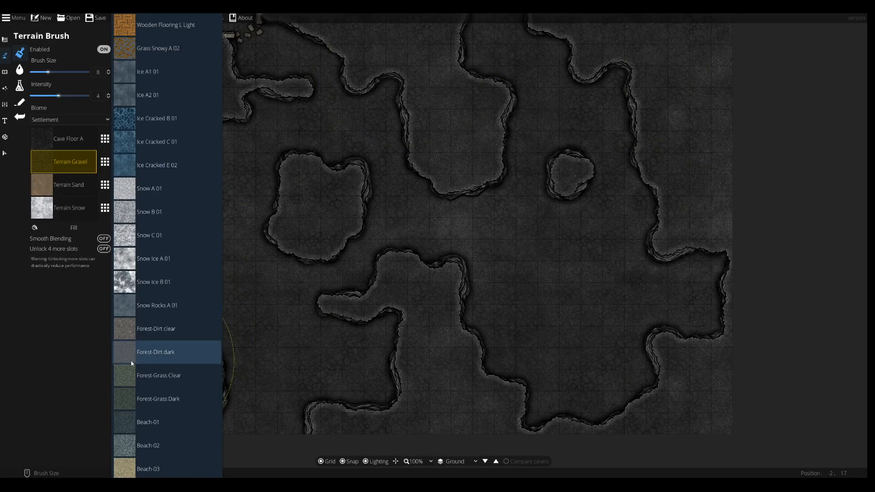
{"action": "scroll", "coordinate": [150, 378], "scroll_direction": "down", "scroll_amount": 12}
{"action": "scroll", "coordinate": [149, 377], "scroll_direction": "down", "scroll_amount": 1}
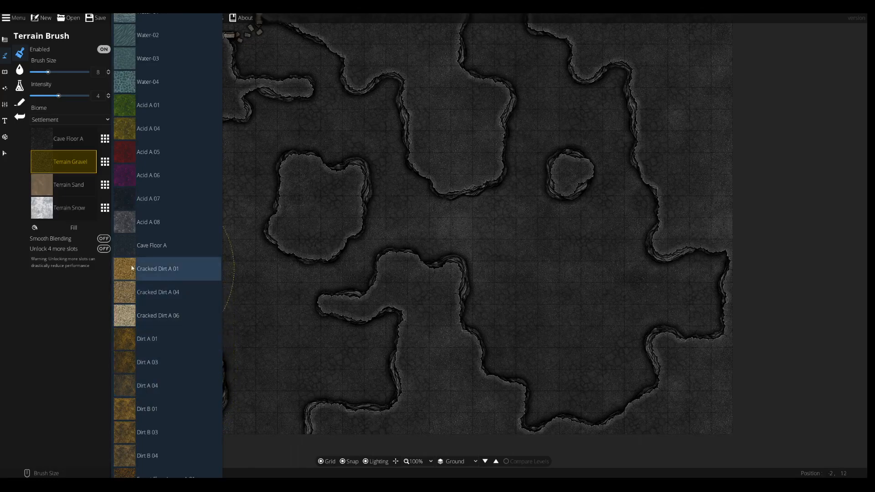
{"action": "scroll", "coordinate": [130, 268], "scroll_direction": "down", "scroll_amount": 6}
{"action": "scroll", "coordinate": [132, 281], "scroll_direction": "down", "scroll_amount": 15}
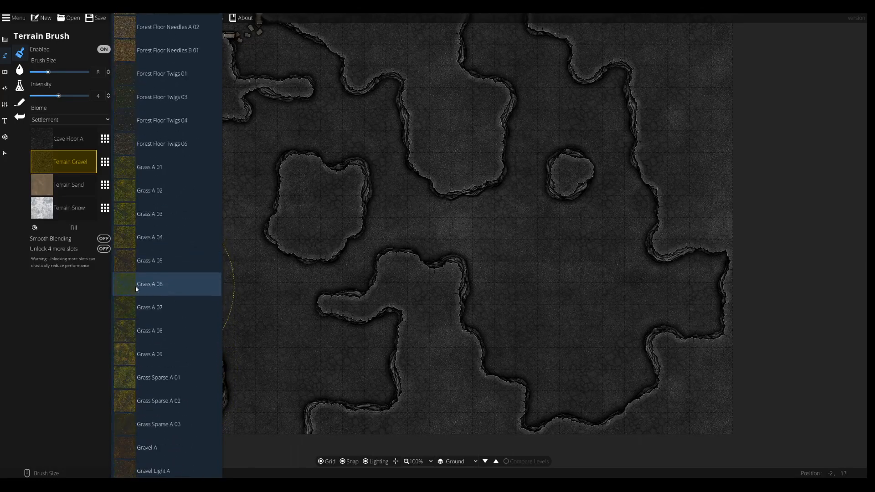
{"action": "scroll", "coordinate": [148, 328], "scroll_direction": "down", "scroll_amount": 15}
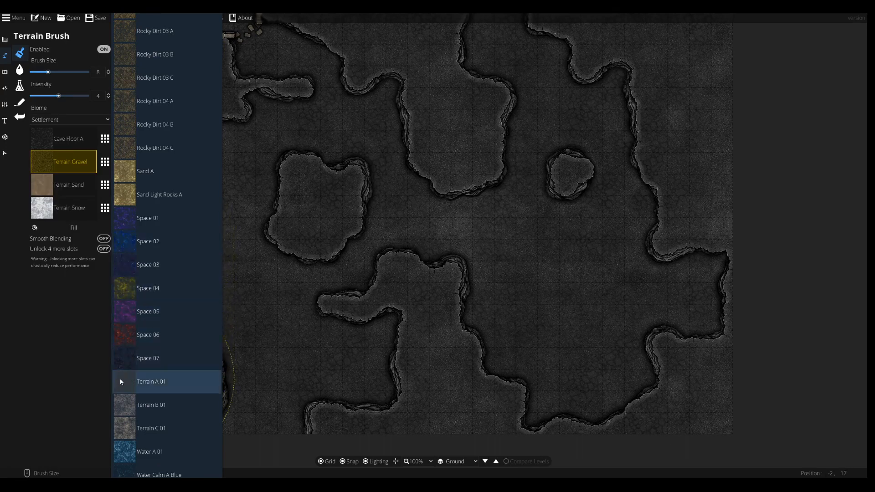
{"action": "left_click", "coordinate": [137, 381]}
Step: Paint Terrain A 01 with brush size 3 down the lower central passage and leftward along the map's lower edge
{"action": "left_click_drag", "start_coordinate": [394, 376], "coordinate": [433, 275]}
{"action": "scroll", "coordinate": [463, 292], "scroll_direction": "down", "scroll_amount": 6}
{"action": "scroll", "coordinate": [466, 294], "scroll_direction": "up", "scroll_amount": 4}
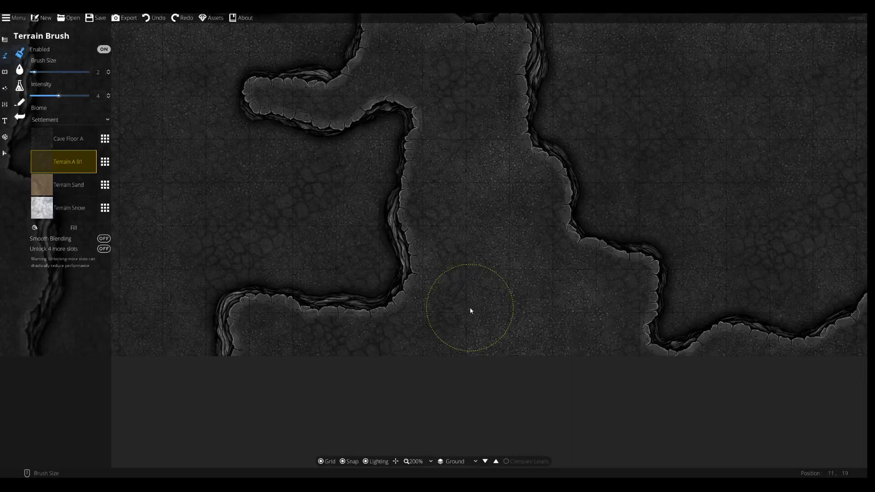
{"action": "scroll", "coordinate": [471, 310], "scroll_direction": "up", "scroll_amount": 1}
{"action": "mouse_move", "coordinate": [471, 309]}
{"action": "left_mouse_down"}
{"action": "mouse_move", "coordinate": [464, 112]}
{"action": "mouse_move", "coordinate": [446, 185]}
{"action": "mouse_move", "coordinate": [448, 266]}
{"action": "mouse_move", "coordinate": [439, 238]}
{"action": "mouse_move", "coordinate": [441, 224]}
{"action": "mouse_move", "coordinate": [434, 339]}
{"action": "left_mouse_up"}
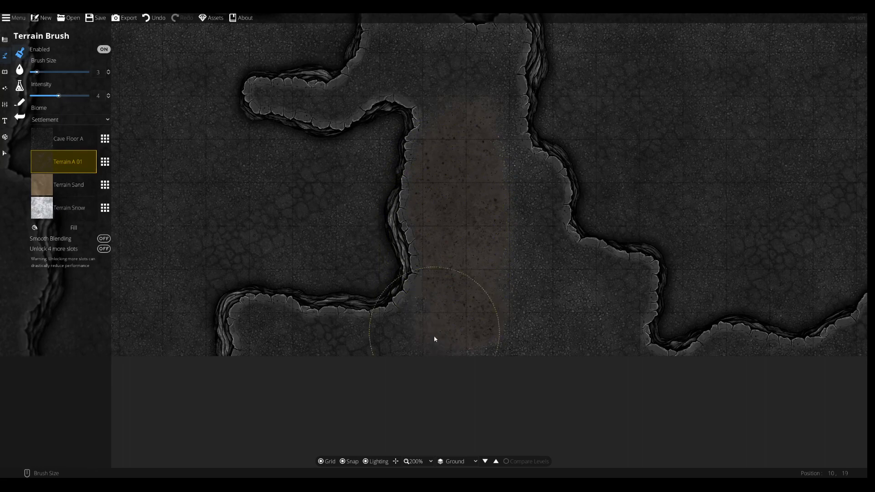
{"action": "left_click_drag", "start_coordinate": [343, 368], "coordinate": [315, 361]}
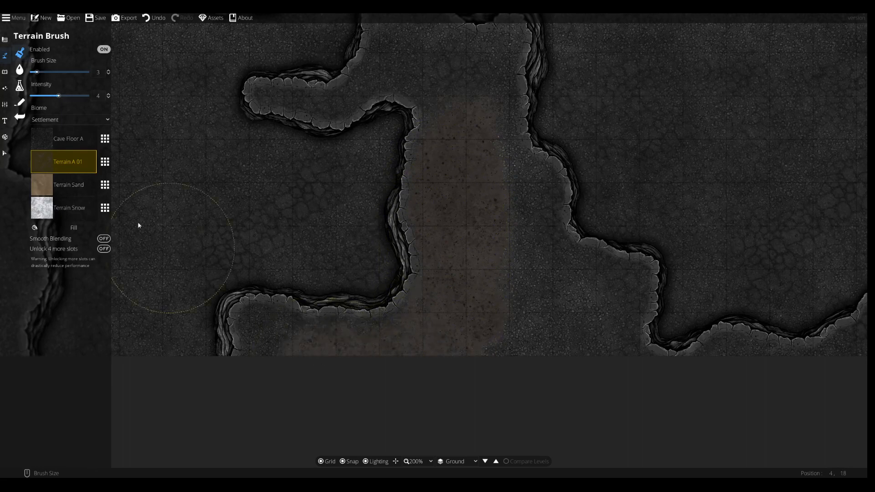
Step: Replace the Terrain A 01 texture in the second terrain slot with Rock D
{"action": "left_click", "coordinate": [104, 184]}
{"action": "scroll", "coordinate": [139, 273], "scroll_direction": "down", "scroll_amount": 20}
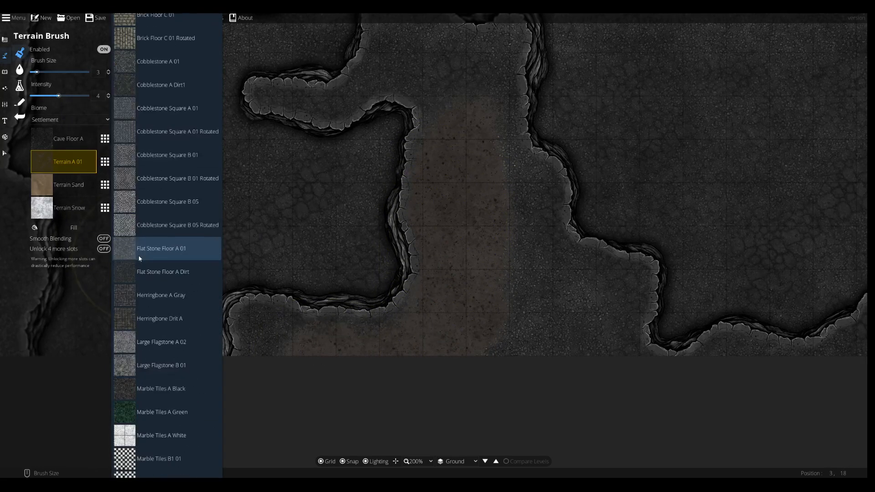
{"action": "scroll", "coordinate": [139, 277], "scroll_direction": "down", "scroll_amount": 20}
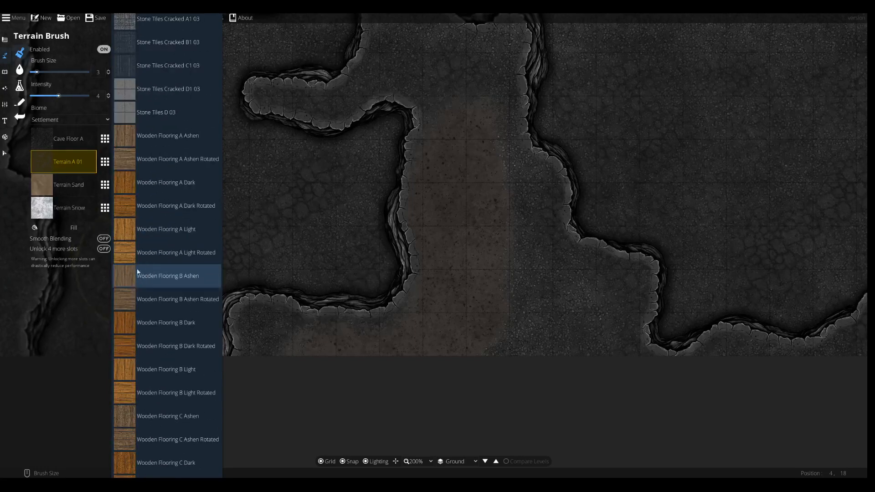
{"action": "scroll", "coordinate": [149, 271], "scroll_direction": "down", "scroll_amount": 20}
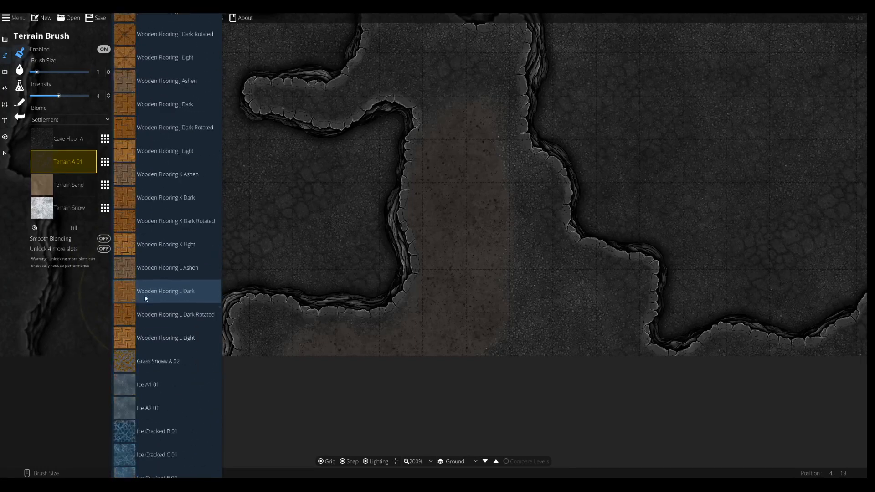
{"action": "scroll", "coordinate": [139, 314], "scroll_direction": "down", "scroll_amount": 20}
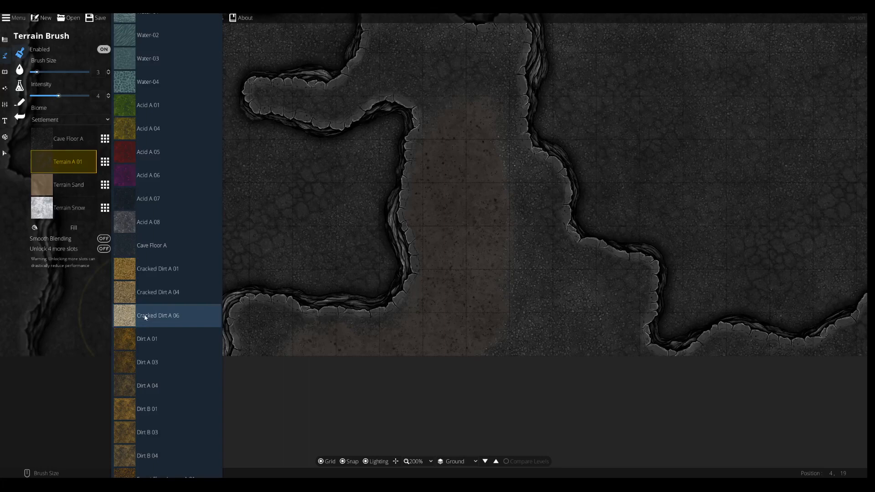
{"action": "scroll", "coordinate": [151, 255], "scroll_direction": "down", "scroll_amount": 20}
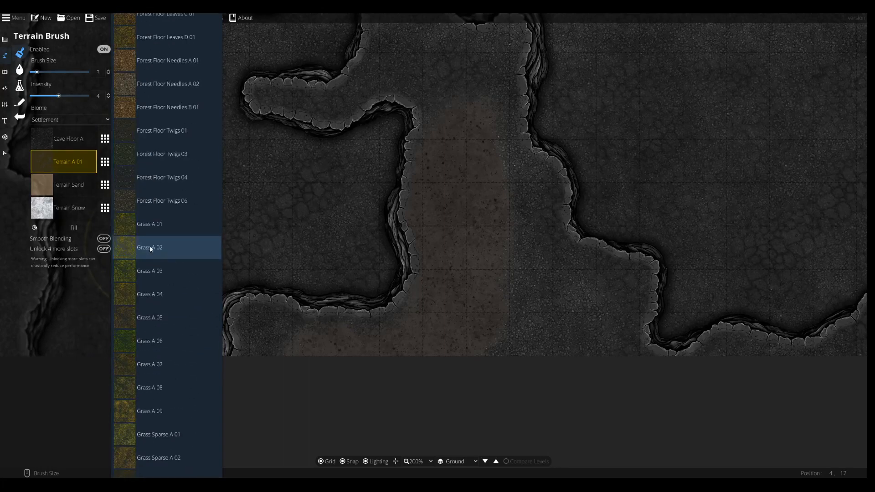
{"action": "scroll", "coordinate": [150, 260], "scroll_direction": "down", "scroll_amount": 2}
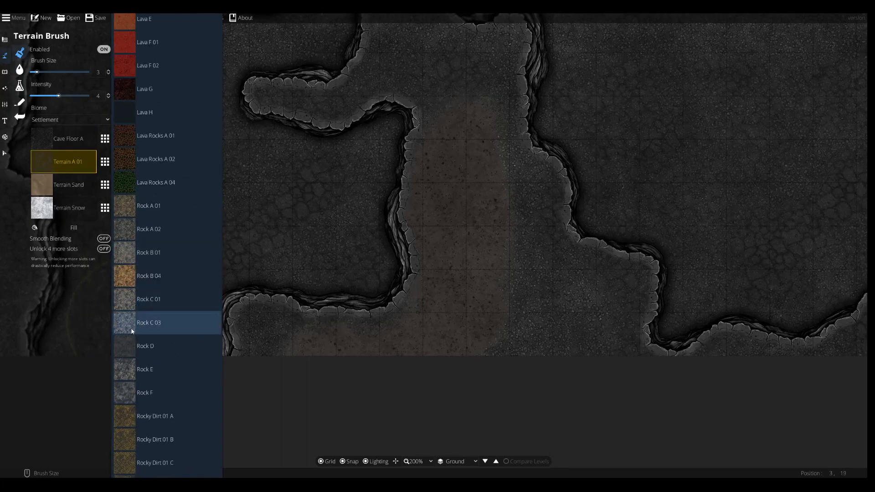
{"action": "left_click", "coordinate": [136, 344]}
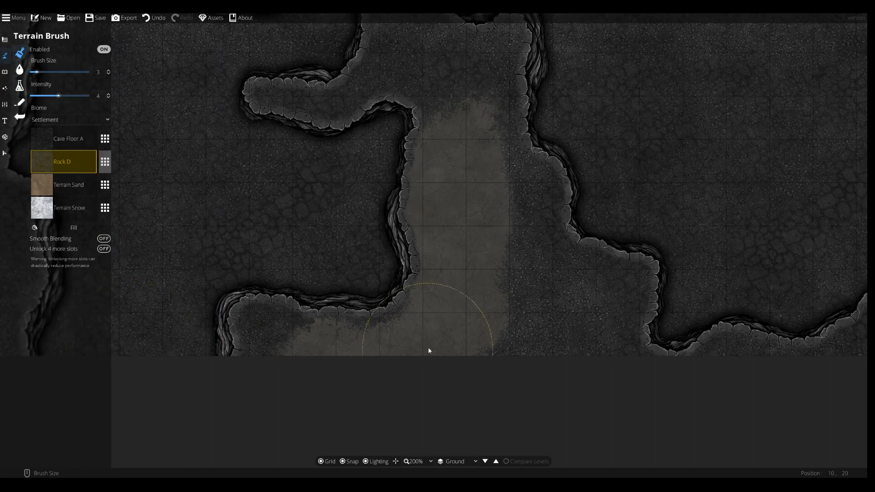
Step: Paint Rock D up the central passage into its upper end, using brush size 1 for the narrow side pocket and wall edges
{"action": "mouse_move", "coordinate": [478, 338]}
{"action": "left_mouse_down"}
{"action": "mouse_move", "coordinate": [523, 260]}
{"action": "mouse_move", "coordinate": [509, 189]}
{"action": "mouse_move", "coordinate": [473, 158]}
{"action": "mouse_move", "coordinate": [462, 295]}
{"action": "left_mouse_up"}
{"action": "scroll", "coordinate": [451, 243], "scroll_direction": "up", "scroll_amount": 2}
{"action": "mouse_move", "coordinate": [451, 242]}
{"action": "left_mouse_down"}
{"action": "mouse_move", "coordinate": [432, 200]}
{"action": "mouse_move", "coordinate": [413, 188]}
{"action": "left_mouse_up"}
{"action": "scroll", "coordinate": [408, 184], "scroll_direction": "down", "scroll_amount": 2}
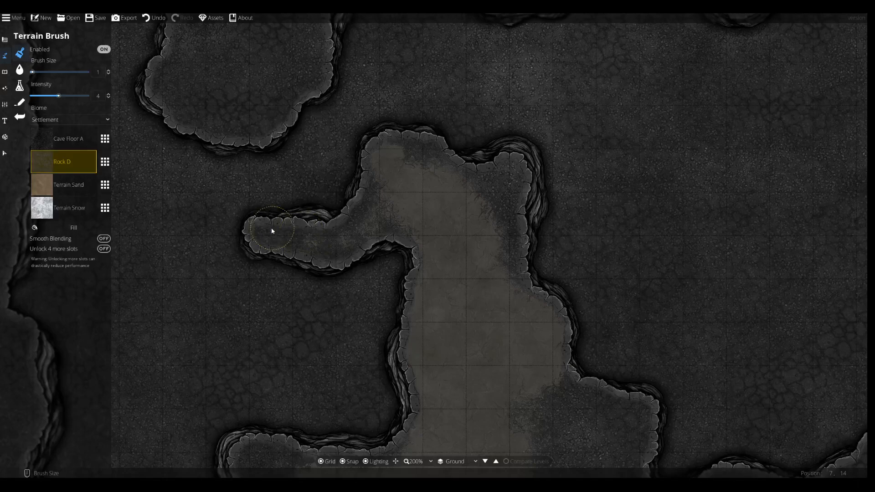
{"action": "left_click_drag", "start_coordinate": [309, 244], "coordinate": [326, 250]}
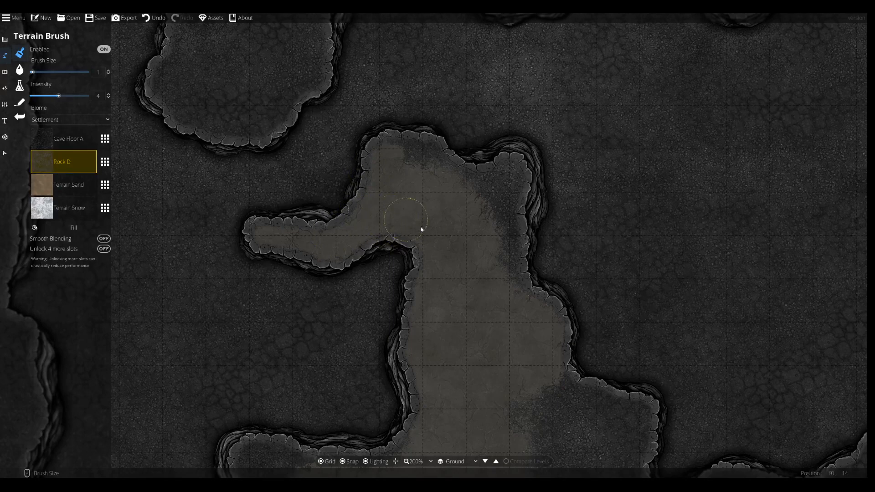
{"action": "left_click_drag", "start_coordinate": [463, 211], "coordinate": [486, 205]}
{"action": "left_click_drag", "start_coordinate": [429, 183], "coordinate": [399, 166]}
Step: Paint Rock D with brush size 1 across the closed cave chamber up and left of the central passage
{"action": "mouse_move", "coordinate": [445, 186]}
{"action": "left_mouse_down"}
{"action": "mouse_move", "coordinate": [479, 200]}
{"action": "mouse_move", "coordinate": [492, 192]}
{"action": "mouse_move", "coordinate": [413, 196]}
{"action": "mouse_move", "coordinate": [425, 229]}
{"action": "mouse_move", "coordinate": [547, 399]}
{"action": "left_mouse_up"}
{"action": "mouse_move", "coordinate": [368, 225]}
{"action": "left_mouse_down"}
{"action": "mouse_move", "coordinate": [340, 286]}
{"action": "mouse_move", "coordinate": [362, 255]}
{"action": "mouse_move", "coordinate": [339, 256]}
{"action": "mouse_move", "coordinate": [350, 226]}
{"action": "mouse_move", "coordinate": [345, 195]}
{"action": "mouse_move", "coordinate": [364, 223]}
{"action": "mouse_move", "coordinate": [402, 217]}
{"action": "mouse_move", "coordinate": [324, 286]}
{"action": "mouse_move", "coordinate": [308, 282]}
{"action": "mouse_move", "coordinate": [359, 304]}
{"action": "mouse_move", "coordinate": [385, 295]}
{"action": "mouse_move", "coordinate": [378, 314]}
{"action": "left_mouse_up"}
{"action": "scroll", "coordinate": [361, 255], "scroll_direction": "up", "scroll_amount": 1}
{"action": "scroll", "coordinate": [343, 273], "scroll_direction": "down", "scroll_amount": 1}
{"action": "mouse_move", "coordinate": [404, 276]}
{"action": "left_mouse_down"}
{"action": "mouse_move", "coordinate": [423, 232]}
{"action": "mouse_move", "coordinate": [420, 251]}
{"action": "mouse_move", "coordinate": [426, 204]}
{"action": "left_mouse_up"}
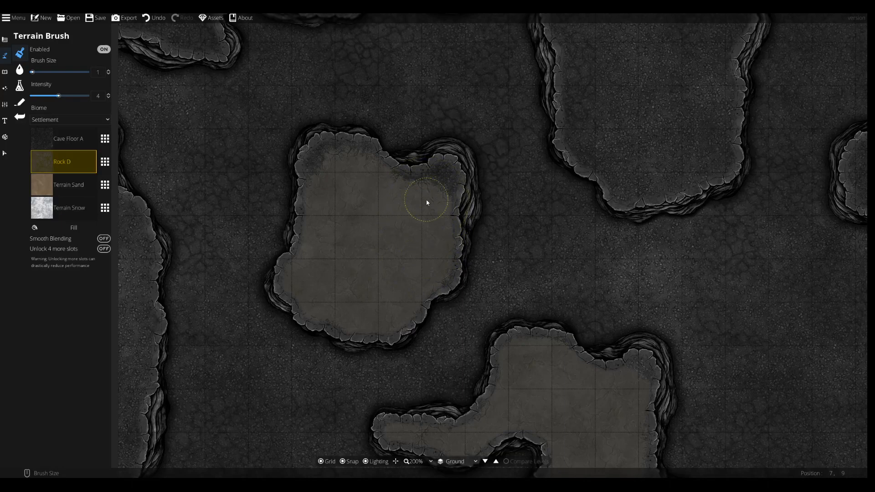
{"action": "left_click_drag", "start_coordinate": [440, 178], "coordinate": [400, 180]}
{"action": "mouse_move", "coordinate": [321, 152]}
{"action": "left_mouse_down"}
{"action": "mouse_move", "coordinate": [306, 164]}
{"action": "mouse_move", "coordinate": [322, 154]}
{"action": "left_mouse_up"}
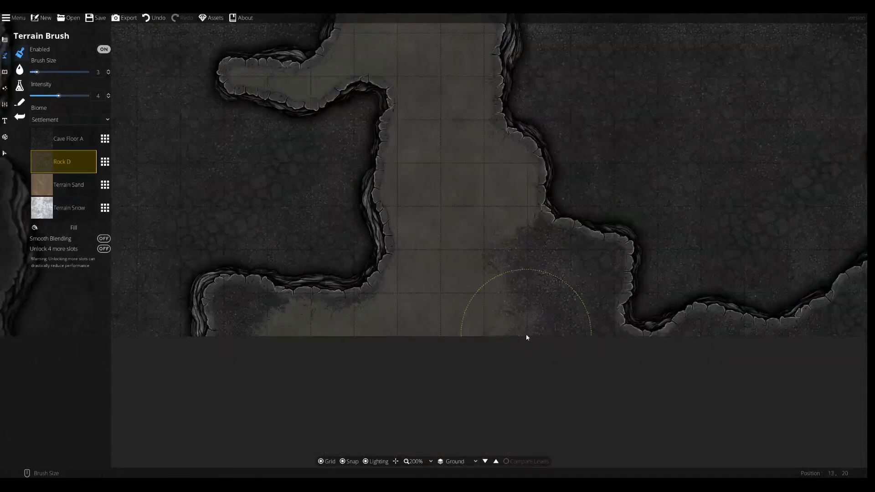
Step: Fill the wide lower end of the central passage with Rock D out to both side walls, using brush sizes 3 to 1
{"action": "mouse_move", "coordinate": [526, 337]}
{"action": "left_mouse_down"}
{"action": "mouse_move", "coordinate": [510, 264]}
{"action": "mouse_move", "coordinate": [532, 275]}
{"action": "left_mouse_up"}
{"action": "scroll", "coordinate": [250, 340], "scroll_direction": "down", "scroll_amount": 2}
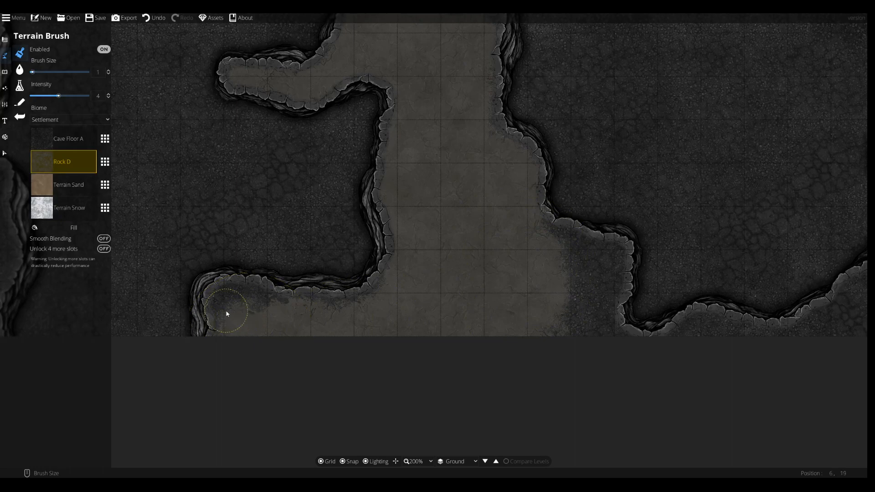
{"action": "mouse_move", "coordinate": [226, 298]}
{"action": "left_mouse_down"}
{"action": "mouse_move", "coordinate": [267, 302]}
{"action": "mouse_move", "coordinate": [257, 296]}
{"action": "left_mouse_up"}
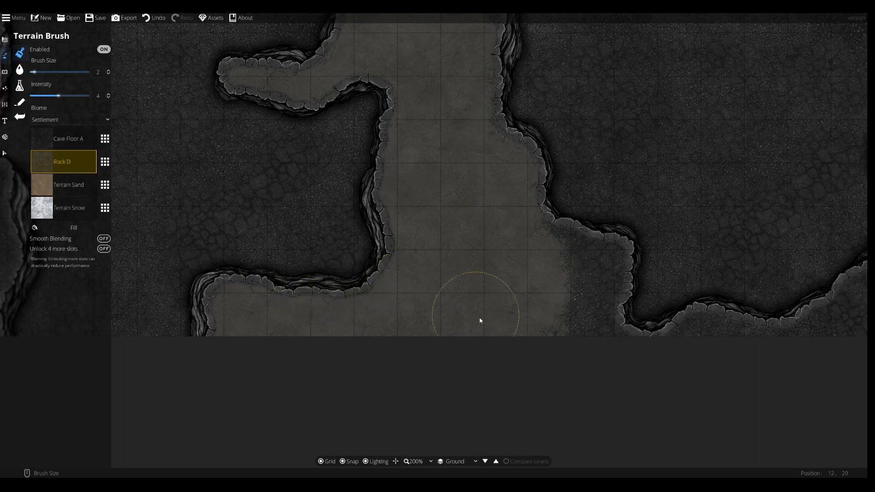
{"action": "mouse_move", "coordinate": [577, 304]}
{"action": "left_mouse_down"}
{"action": "mouse_move", "coordinate": [585, 274]}
{"action": "mouse_move", "coordinate": [542, 249]}
{"action": "mouse_move", "coordinate": [606, 264]}
{"action": "left_mouse_up"}
{"action": "scroll", "coordinate": [580, 261], "scroll_direction": "down", "scroll_amount": 1}
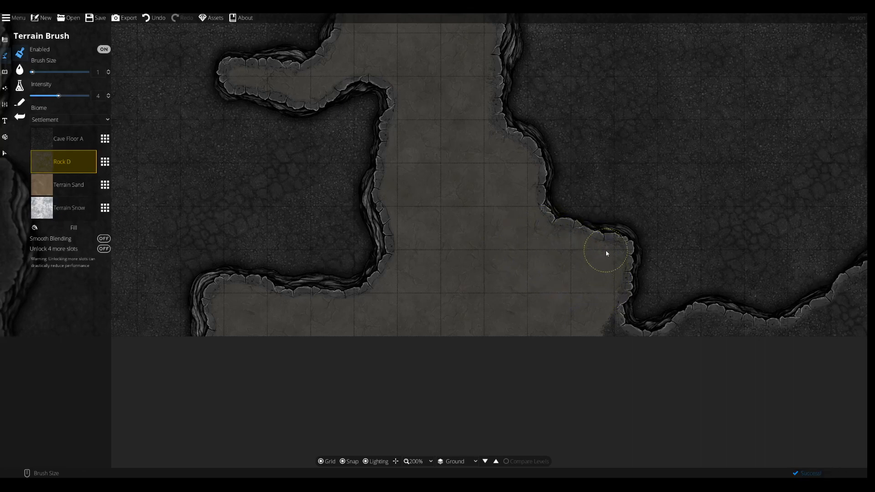
Step: Paint Rock D along the map's lower edge and through the lower-right cave area up to its walls
{"action": "left_click_drag", "start_coordinate": [552, 331], "coordinate": [430, 286]}
{"action": "scroll", "coordinate": [515, 322], "scroll_direction": "up", "scroll_amount": 2}
{"action": "scroll", "coordinate": [494, 350], "scroll_direction": "down", "scroll_amount": 1}
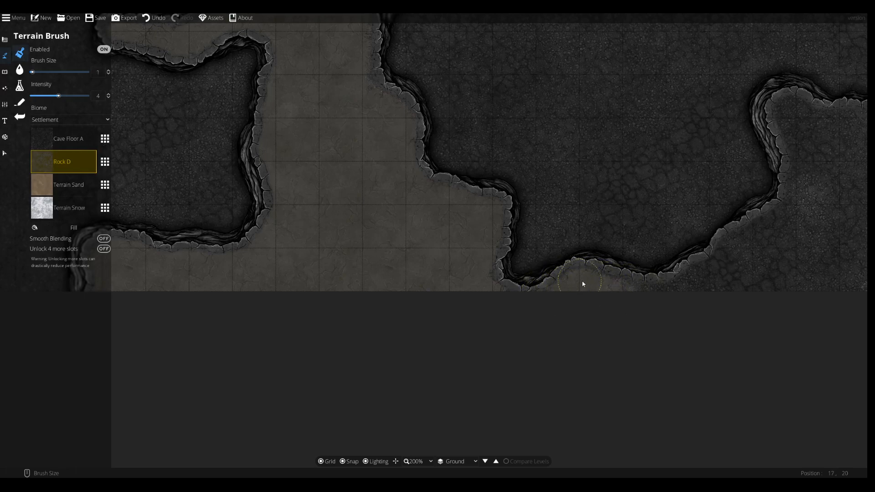
{"action": "left_click_drag", "start_coordinate": [673, 294], "coordinate": [452, 321]}
{"action": "scroll", "coordinate": [478, 316], "scroll_direction": "up", "scroll_amount": 4}
{"action": "mouse_move", "coordinate": [558, 307]}
{"action": "left_mouse_down"}
{"action": "mouse_move", "coordinate": [620, 304]}
{"action": "mouse_move", "coordinate": [648, 234]}
{"action": "mouse_move", "coordinate": [585, 283]}
{"action": "mouse_move", "coordinate": [426, 343]}
{"action": "mouse_move", "coordinate": [488, 308]}
{"action": "mouse_move", "coordinate": [456, 326]}
{"action": "left_mouse_up"}
{"action": "scroll", "coordinate": [643, 246], "scroll_direction": "down", "scroll_amount": 2}
{"action": "mouse_move", "coordinate": [528, 276]}
{"action": "left_mouse_down"}
{"action": "mouse_move", "coordinate": [508, 284]}
{"action": "mouse_move", "coordinate": [587, 219]}
{"action": "mouse_move", "coordinate": [571, 287]}
{"action": "left_mouse_up"}
{"action": "scroll", "coordinate": [573, 259], "scroll_direction": "down", "scroll_amount": 2}
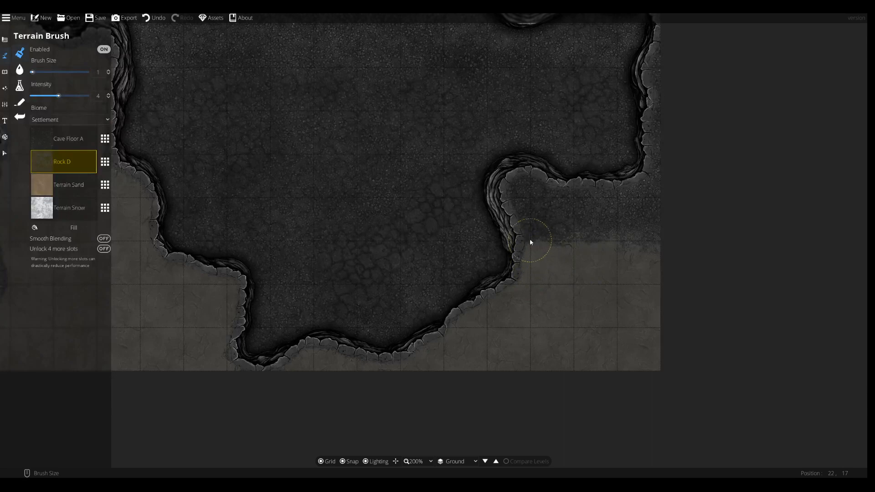
{"action": "mouse_move", "coordinate": [530, 225]}
{"action": "left_mouse_down"}
{"action": "mouse_move", "coordinate": [518, 183]}
{"action": "mouse_move", "coordinate": [577, 235]}
{"action": "mouse_move", "coordinate": [542, 211]}
{"action": "mouse_move", "coordinate": [638, 218]}
{"action": "mouse_move", "coordinate": [600, 214]}
{"action": "left_mouse_up"}
{"action": "scroll", "coordinate": [576, 233], "scroll_direction": "up", "scroll_amount": 1}
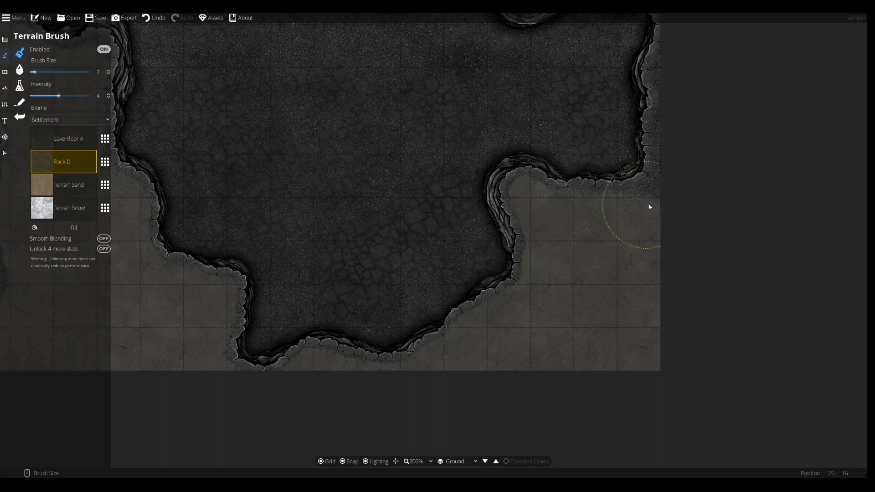
Step: Replace Terrain Sand in the third terrain slot with Rock A 02 and paint a test patch in the central rock area with brush size 5
{"action": "left_click_drag", "start_coordinate": [619, 275], "coordinate": [609, 366]}
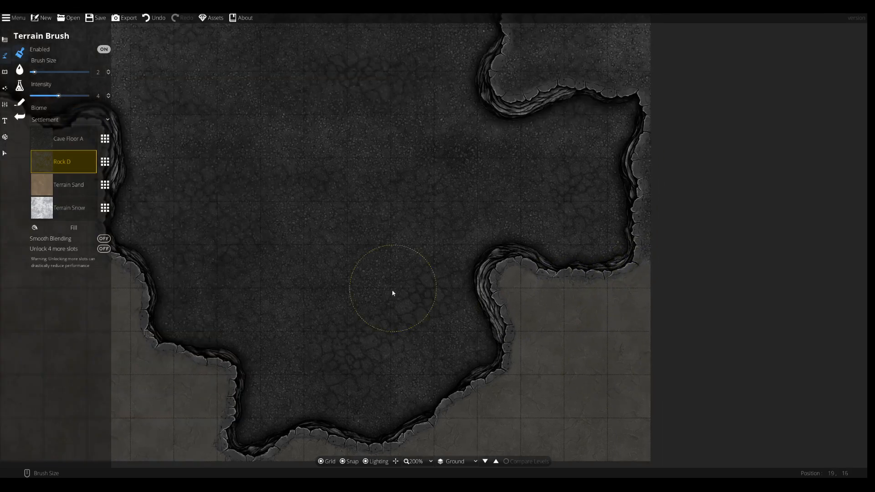
{"action": "left_click_drag", "start_coordinate": [393, 290], "coordinate": [580, 396]}
{"action": "left_click", "coordinate": [54, 195]}
{"action": "left_click", "coordinate": [104, 185]}
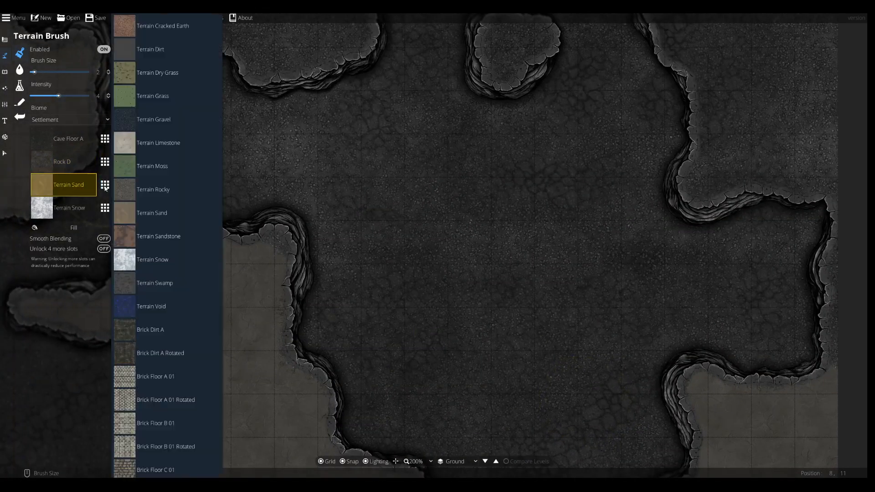
{"action": "scroll", "coordinate": [140, 286], "scroll_direction": "down", "scroll_amount": 4}
{"action": "scroll", "coordinate": [139, 286], "scroll_direction": "down", "scroll_amount": 10}
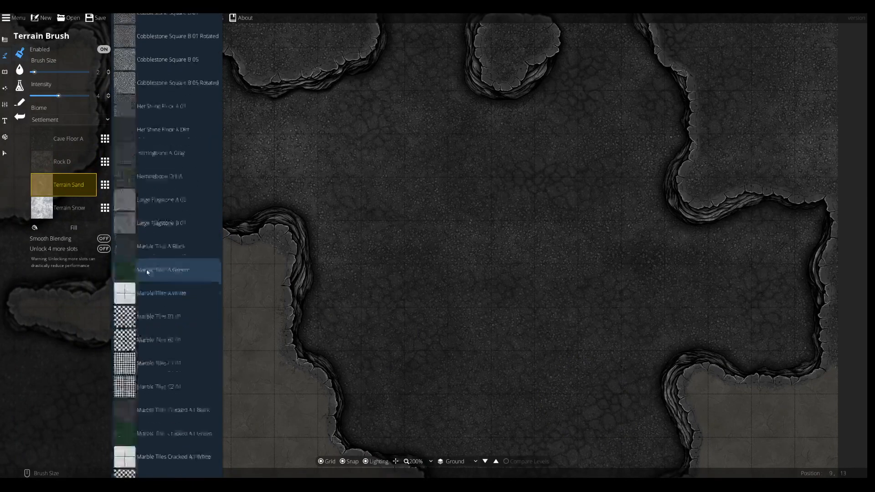
{"action": "scroll", "coordinate": [159, 240], "scroll_direction": "down", "scroll_amount": 10}
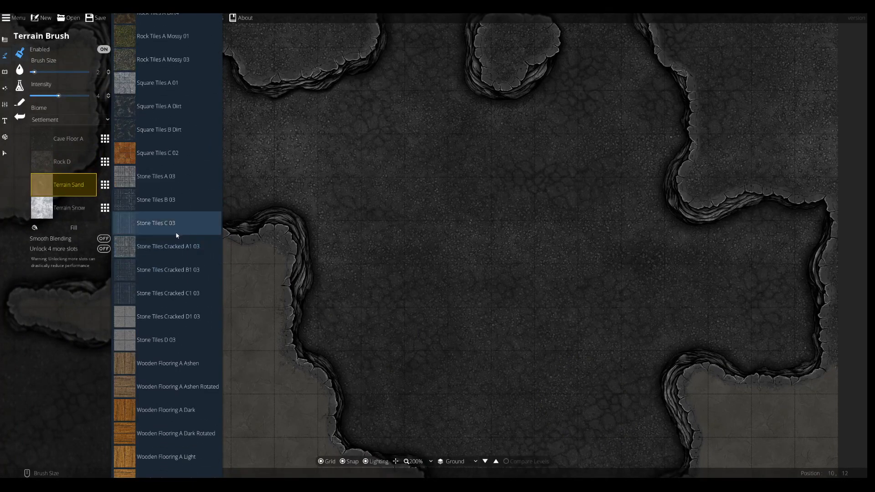
{"action": "scroll", "coordinate": [155, 262], "scroll_direction": "down", "scroll_amount": 10}
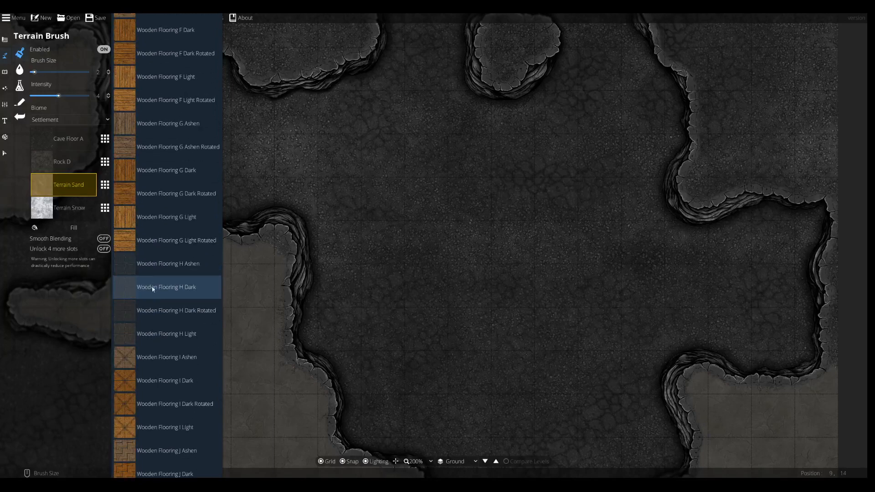
{"action": "scroll", "coordinate": [146, 312], "scroll_direction": "down", "scroll_amount": 10}
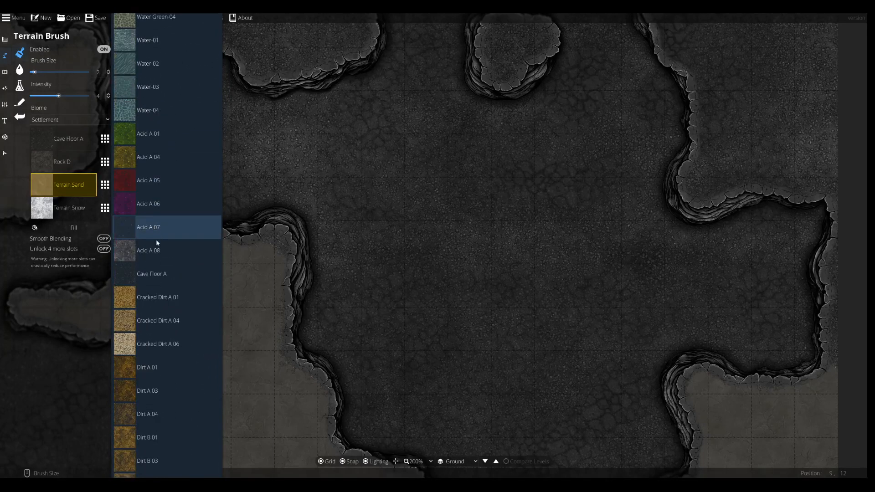
{"action": "scroll", "coordinate": [172, 232], "scroll_direction": "down", "scroll_amount": 8}
{"action": "scroll", "coordinate": [168, 269], "scroll_direction": "down", "scroll_amount": 10}
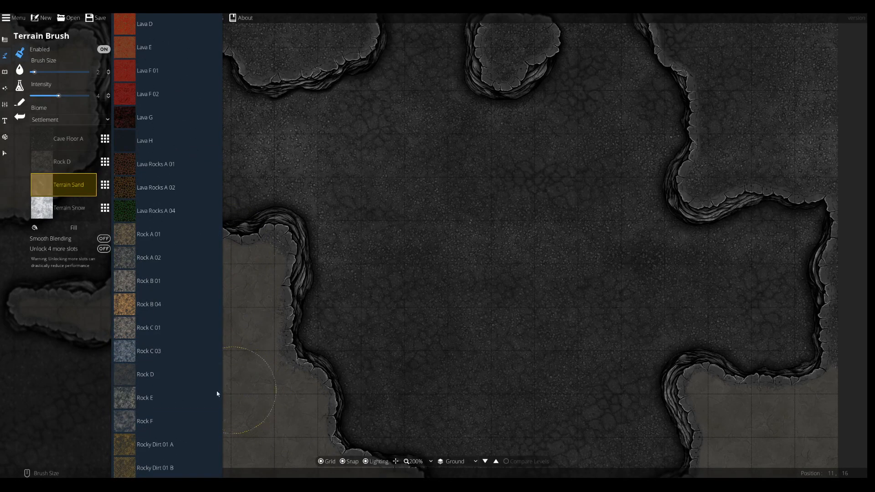
{"action": "left_click", "coordinate": [127, 258]}
{"action": "scroll", "coordinate": [455, 237], "scroll_direction": "up", "scroll_amount": 3}
{"action": "mouse_move", "coordinate": [472, 249]}
{"action": "left_mouse_down"}
{"action": "mouse_move", "coordinate": [489, 318]}
{"action": "mouse_move", "coordinate": [517, 375]}
{"action": "mouse_move", "coordinate": [445, 231]}
{"action": "mouse_move", "coordinate": [451, 195]}
{"action": "left_mouse_up"}
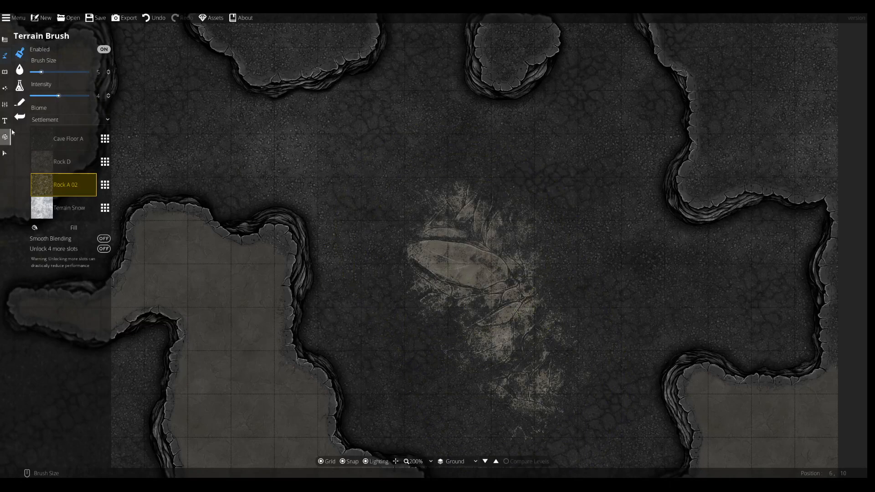
Step: Try Rock Tiles A Mossy 03 in the third terrain slot in place of Rock A 02
{"action": "left_click", "coordinate": [94, 181]}
{"action": "scroll", "coordinate": [164, 296], "scroll_direction": "down", "scroll_amount": 10}
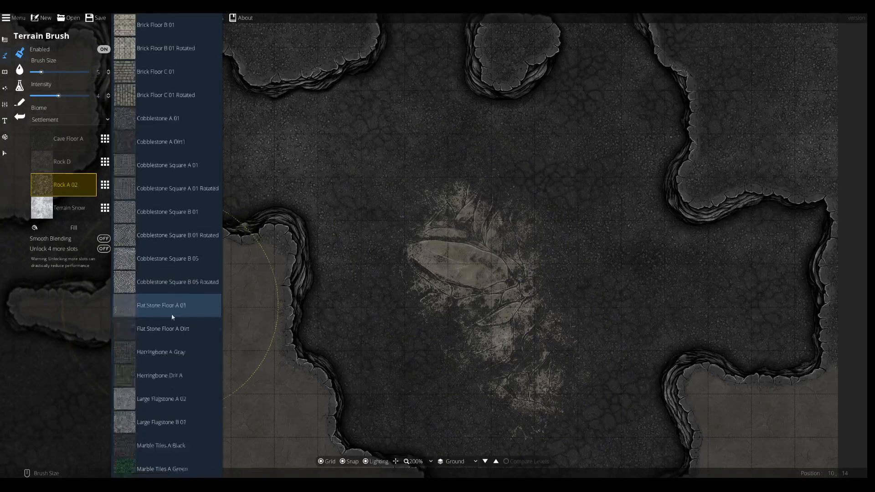
{"action": "scroll", "coordinate": [179, 324], "scroll_direction": "down", "scroll_amount": 10}
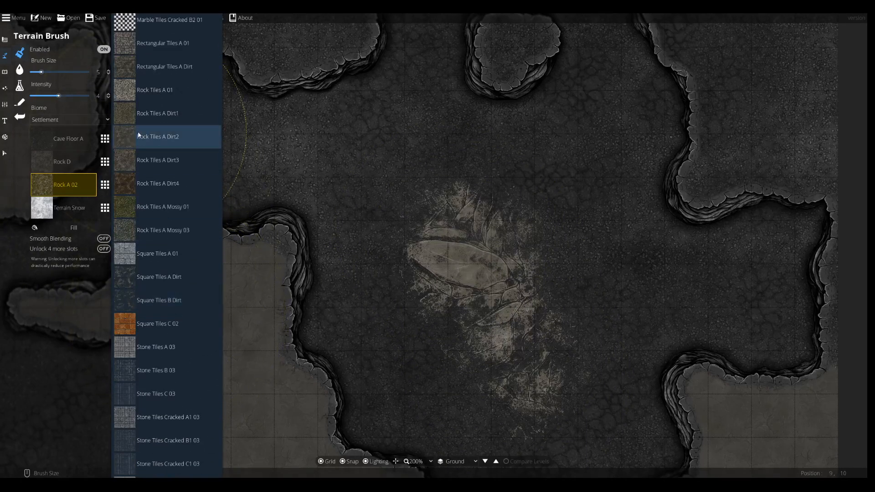
{"action": "left_click", "coordinate": [124, 229]}
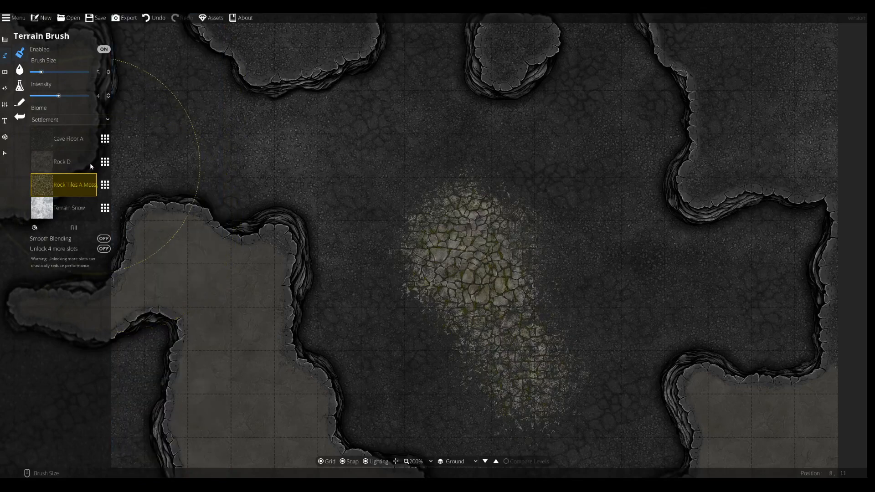
Step: Try Marble Tiles Cracked A1 Black in the third terrain slot in place of the mossy rock tiles
{"action": "left_click", "coordinate": [104, 189]}
{"action": "scroll", "coordinate": [168, 268], "scroll_direction": "down", "scroll_amount": 10}
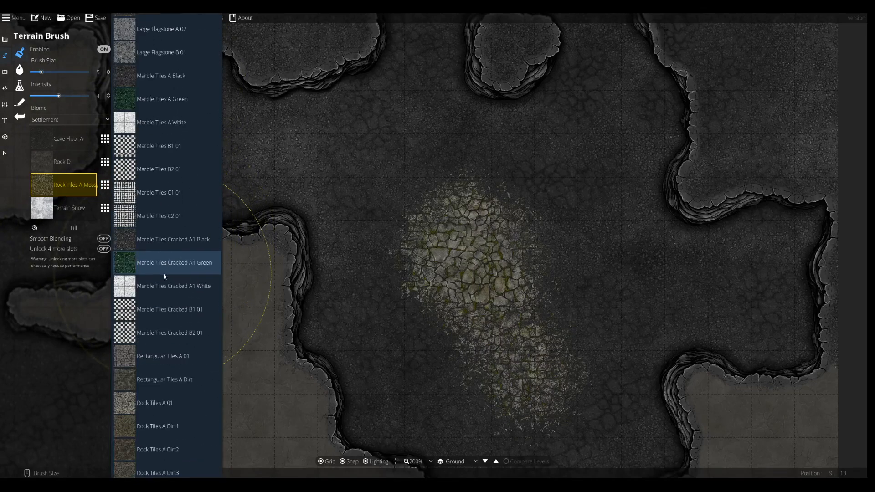
{"action": "left_click", "coordinate": [155, 239]}
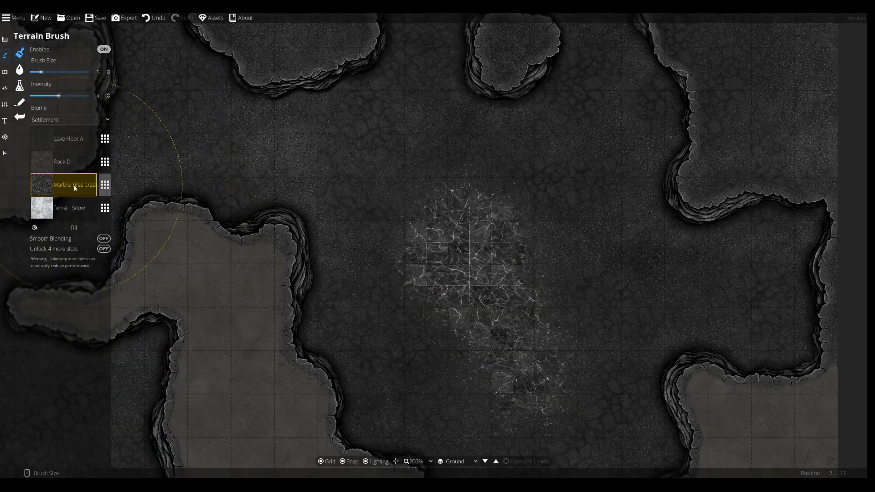
Step: Replace the cracked marble texture in the third terrain slot with Square Tiles A Dirt
{"action": "left_click", "coordinate": [105, 188]}
{"action": "scroll", "coordinate": [143, 274], "scroll_direction": "down", "scroll_amount": 15}
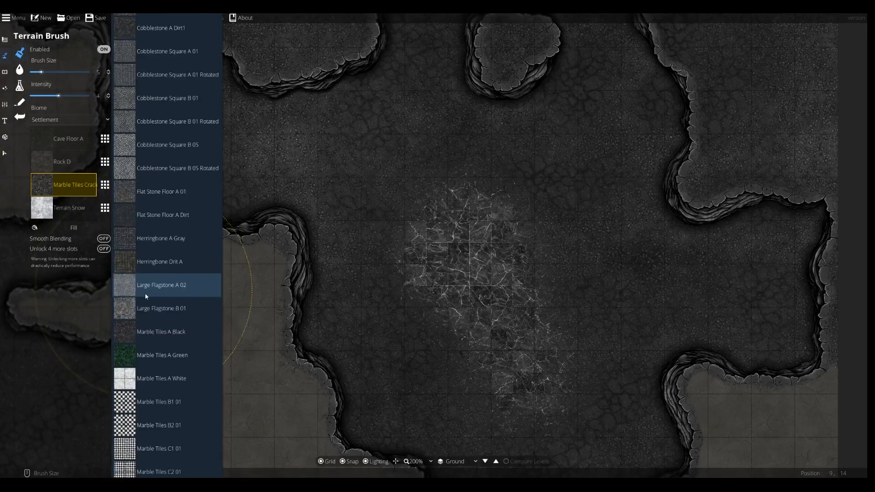
{"action": "scroll", "coordinate": [147, 300], "scroll_direction": "down", "scroll_amount": 5}
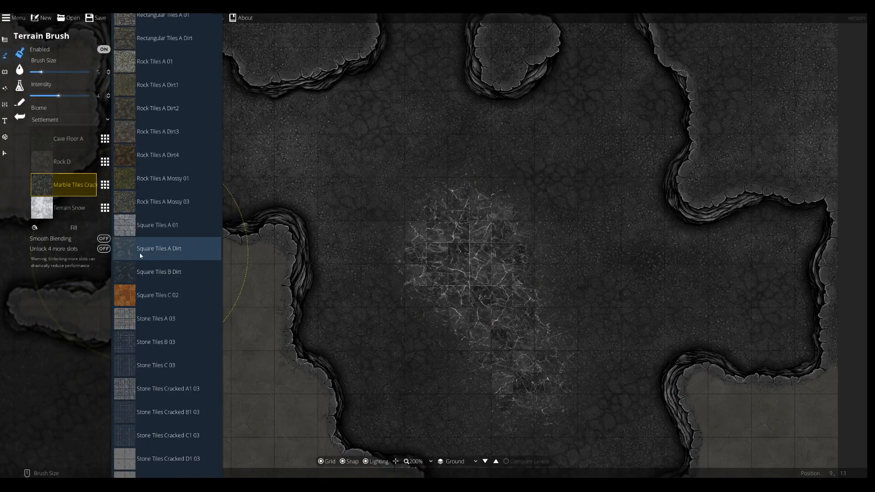
{"action": "left_click", "coordinate": [139, 252]}
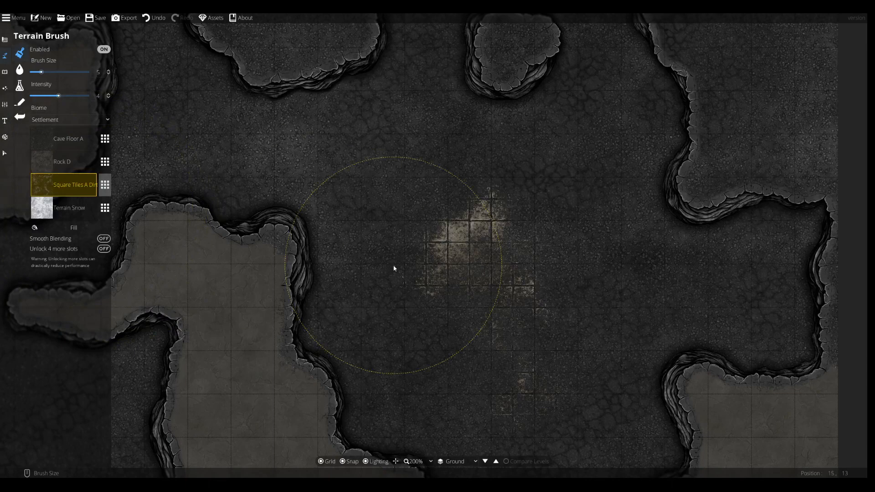
Step: Browse the terrain textures for the third slot and replace Square Tiles A Dirt with Rock D
{"action": "left_click", "coordinate": [105, 185]}
{"action": "scroll", "coordinate": [154, 306], "scroll_direction": "down", "scroll_amount": 8}
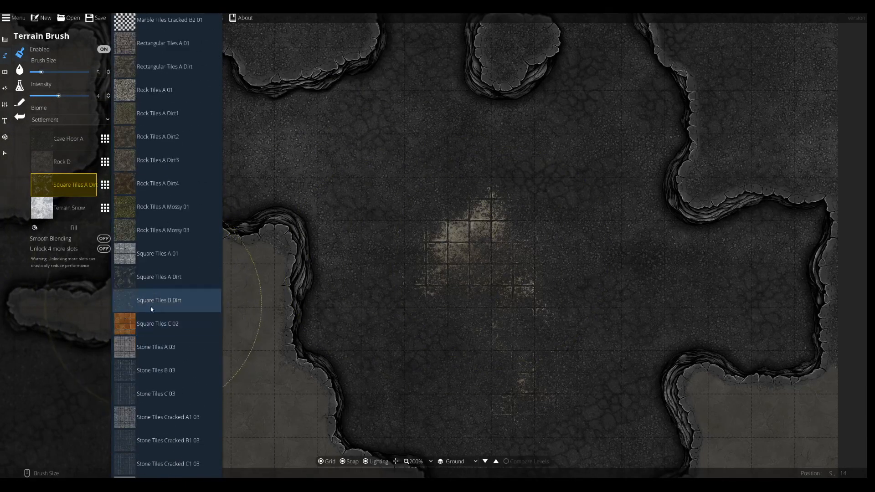
{"action": "scroll", "coordinate": [154, 308], "scroll_direction": "down", "scroll_amount": 12}
{"action": "scroll", "coordinate": [159, 310], "scroll_direction": "down", "scroll_amount": 15}
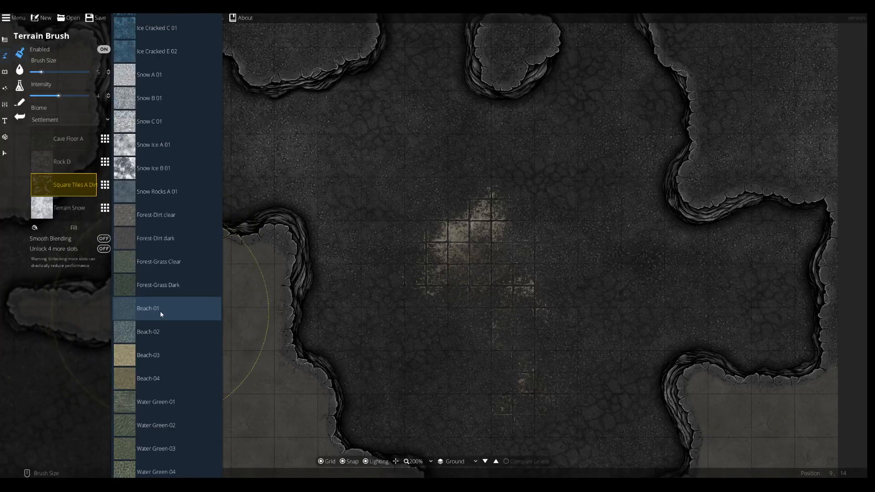
{"action": "scroll", "coordinate": [160, 317], "scroll_direction": "down", "scroll_amount": 10}
{"action": "scroll", "coordinate": [151, 318], "scroll_direction": "down", "scroll_amount": 6}
{"action": "scroll", "coordinate": [150, 315], "scroll_direction": "down", "scroll_amount": 1}
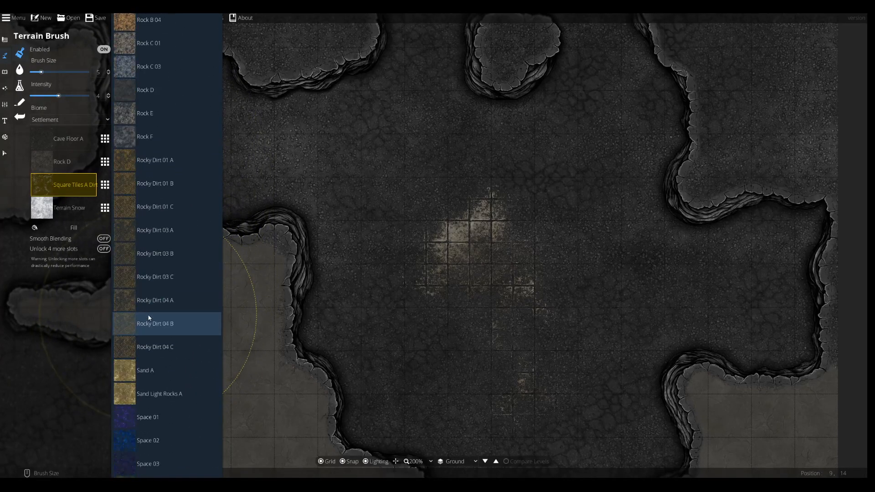
{"action": "scroll", "coordinate": [167, 311], "scroll_direction": "down", "scroll_amount": 20}
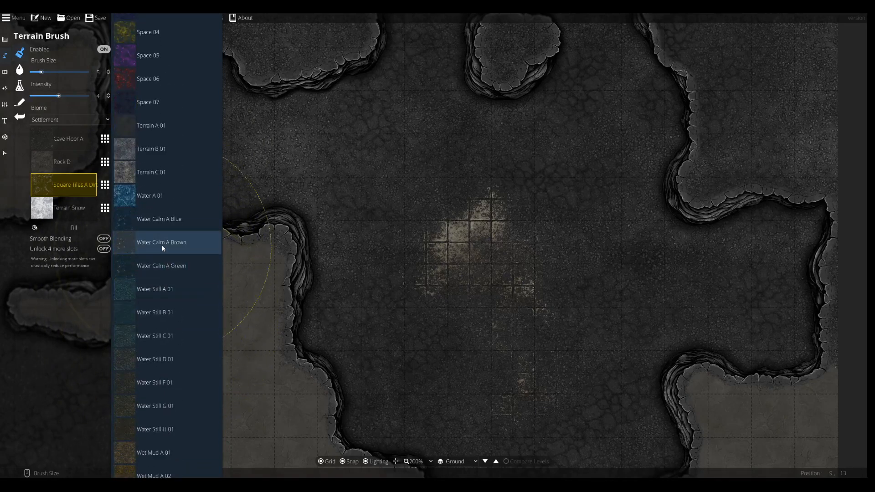
{"action": "scroll", "coordinate": [161, 254], "scroll_direction": "down", "scroll_amount": 4}
{"action": "scroll", "coordinate": [167, 281], "scroll_direction": "up", "scroll_amount": 20}
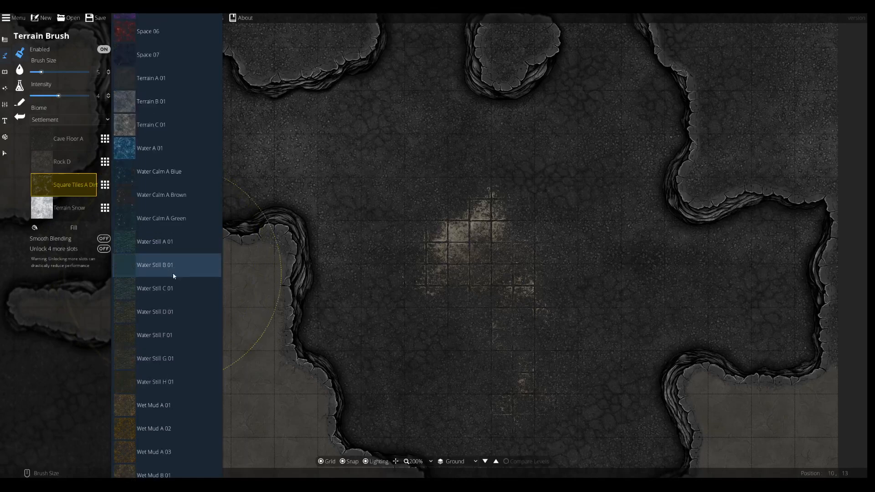
{"action": "scroll", "coordinate": [165, 260], "scroll_direction": "up", "scroll_amount": 10}
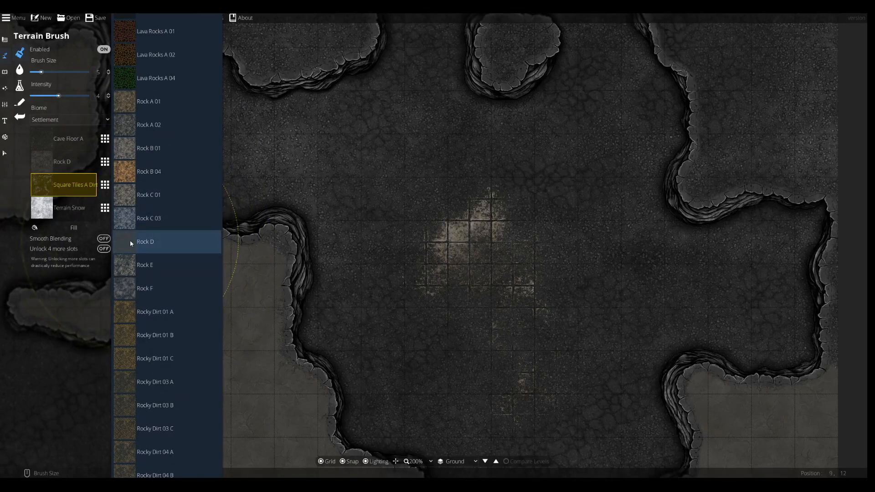
{"action": "left_click", "coordinate": [130, 240]}
Step: Try Rock Tiles A Dirt3 in the second terrain slot in place of Rock D
{"action": "left_click", "coordinate": [81, 160]}
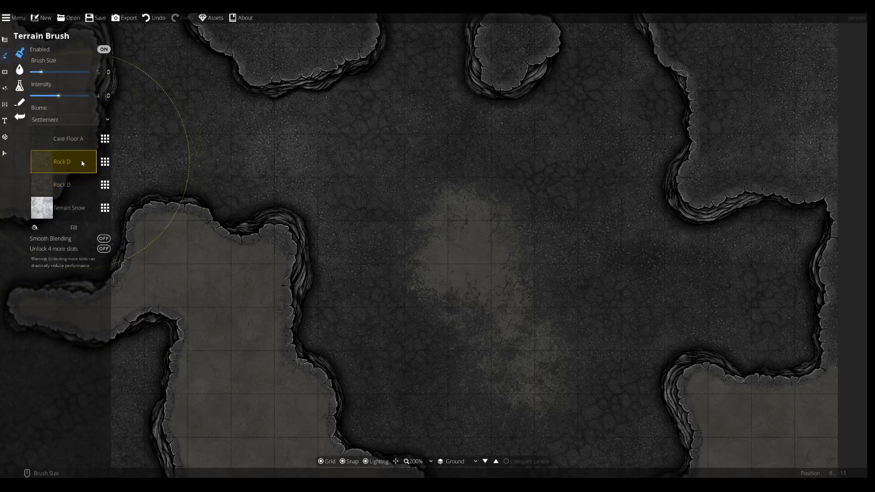
{"action": "scroll", "coordinate": [148, 244], "scroll_direction": "down", "scroll_amount": 3}
{"action": "scroll", "coordinate": [172, 280], "scroll_direction": "down", "scroll_amount": 15}
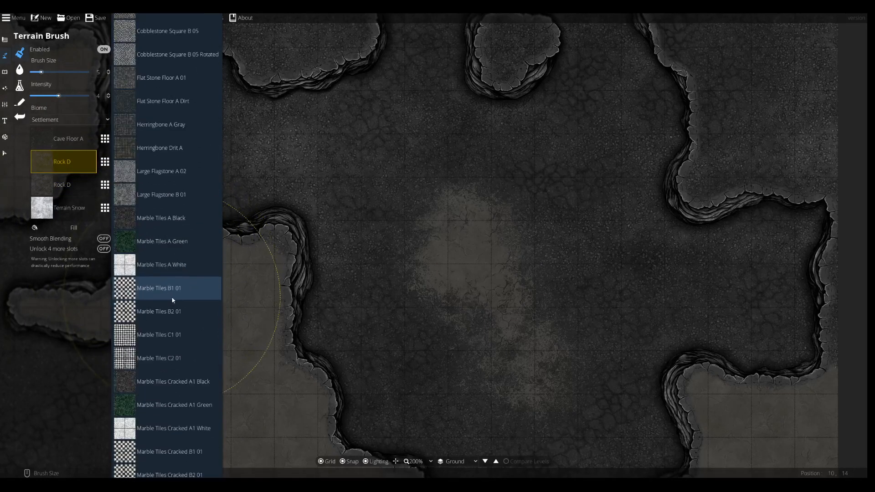
{"action": "left_click", "coordinate": [170, 265]}
Step: Set the second terrain slot to Terrain A 01
{"action": "scroll", "coordinate": [159, 343], "scroll_direction": "down", "scroll_amount": 10}
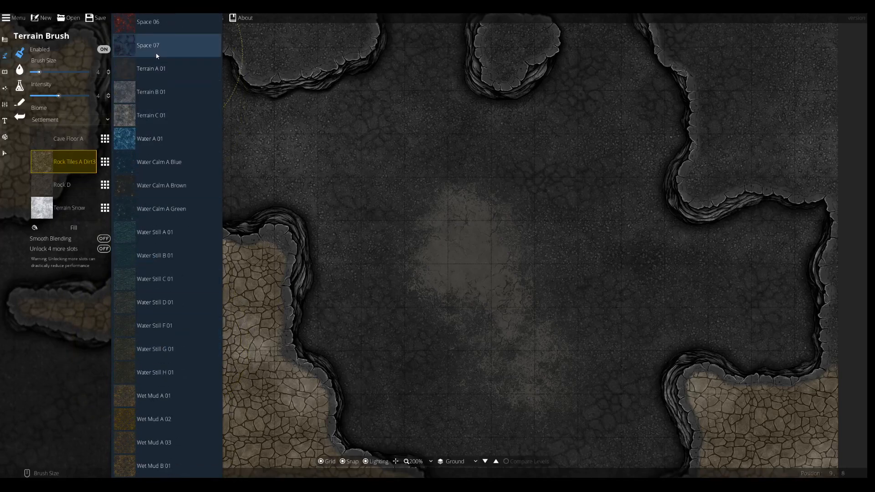
{"action": "left_click", "coordinate": [149, 70]}
{"action": "scroll", "coordinate": [255, 285], "scroll_direction": "down", "scroll_amount": 3}
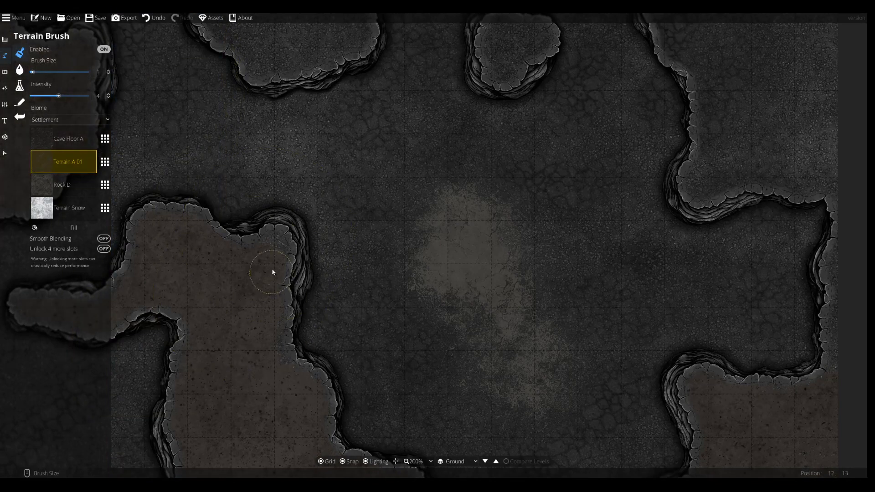
Step: Paint Cave Floor A over the light Rock D test patch in the central cavern with brush size 5
{"action": "left_click", "coordinate": [51, 183]}
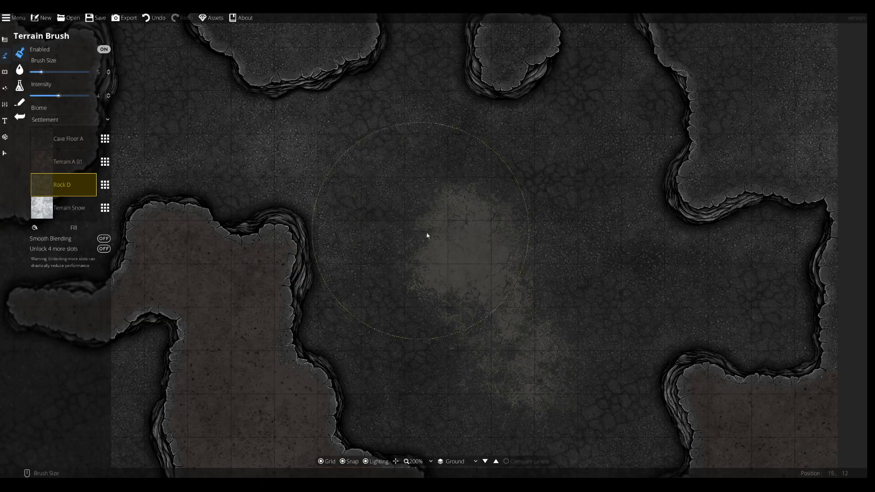
{"action": "key", "text": "ctrl+z"}
{"action": "left_click", "coordinate": [58, 138]}
{"action": "mouse_move", "coordinate": [521, 289]}
{"action": "left_mouse_down"}
{"action": "mouse_move", "coordinate": [501, 265]}
{"action": "mouse_move", "coordinate": [442, 272]}
{"action": "left_mouse_up"}
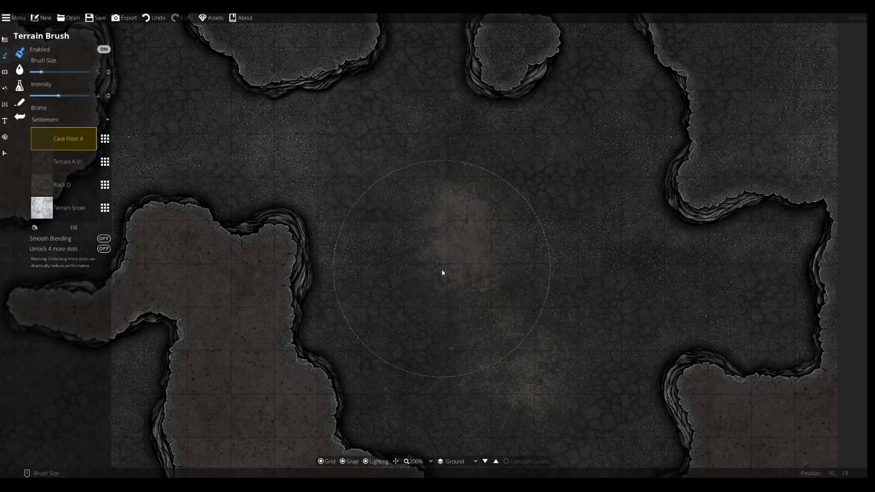
Step: Paint small faint Rock D patches along the upper-left passages of the cave with brush size 2
{"action": "left_click", "coordinate": [49, 187]}
{"action": "scroll", "coordinate": [224, 158], "scroll_direction": "down", "scroll_amount": 1}
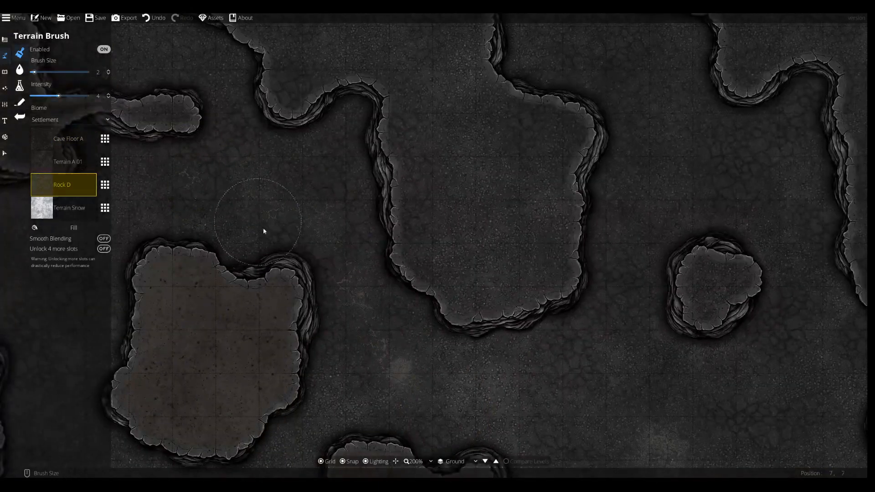
{"action": "left_click_drag", "start_coordinate": [258, 226], "coordinate": [338, 195]}
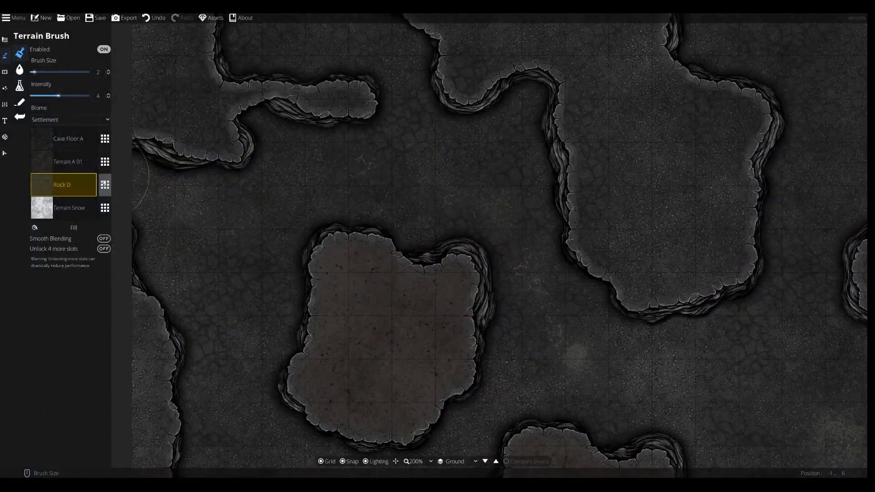
{"action": "left_click", "coordinate": [232, 250]}
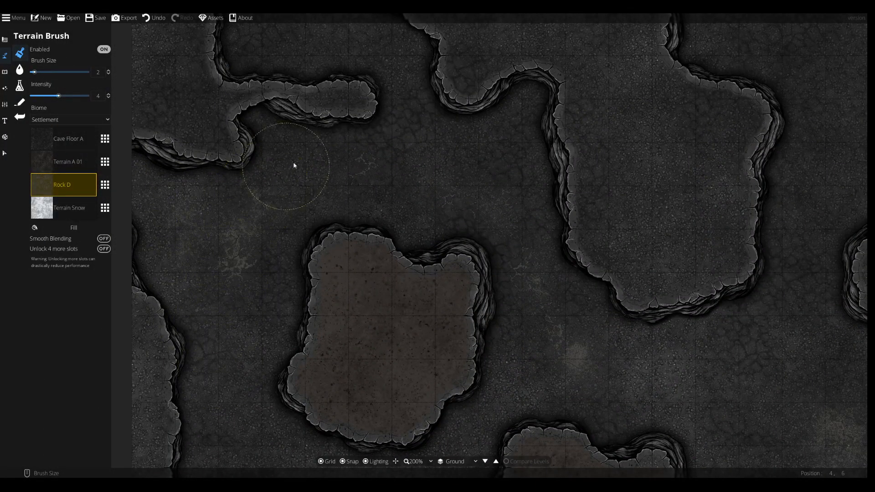
{"action": "left_click_drag", "start_coordinate": [409, 324], "coordinate": [434, 390]}
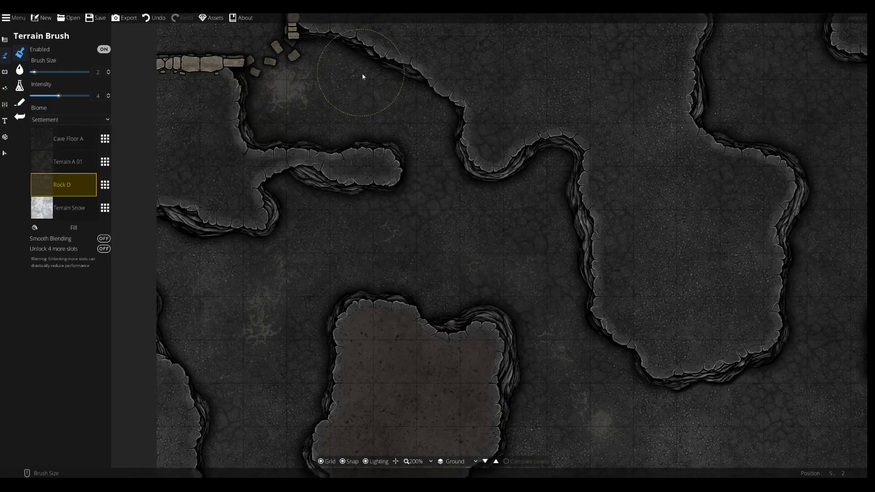
Step: Undo the strong Rock D patch beside the broken stone wall and repaint it more faintly with brush size 3
{"action": "key", "text": "ctrl+z"}
{"action": "scroll", "coordinate": [310, 100], "scroll_direction": "up", "scroll_amount": 1}
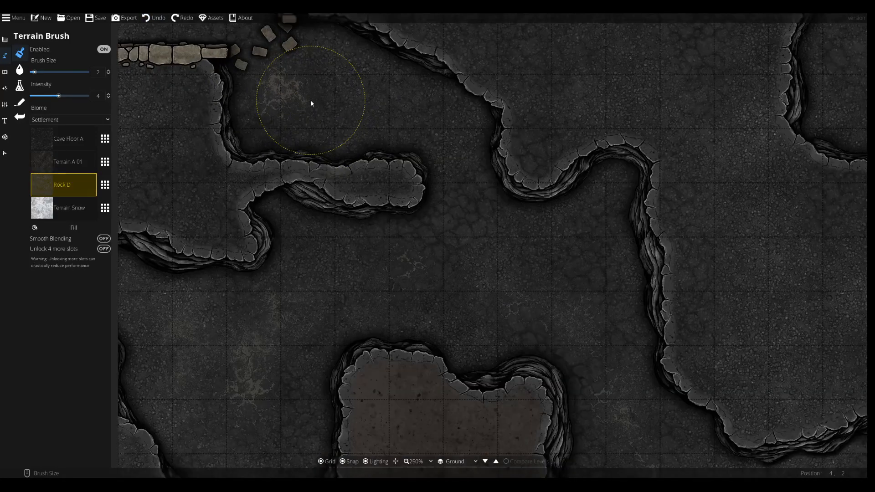
{"action": "key", "text": "ctrl+z"}
{"action": "scroll", "coordinate": [311, 101], "scroll_direction": "up", "scroll_amount": 1}
{"action": "left_click", "coordinate": [311, 101]}
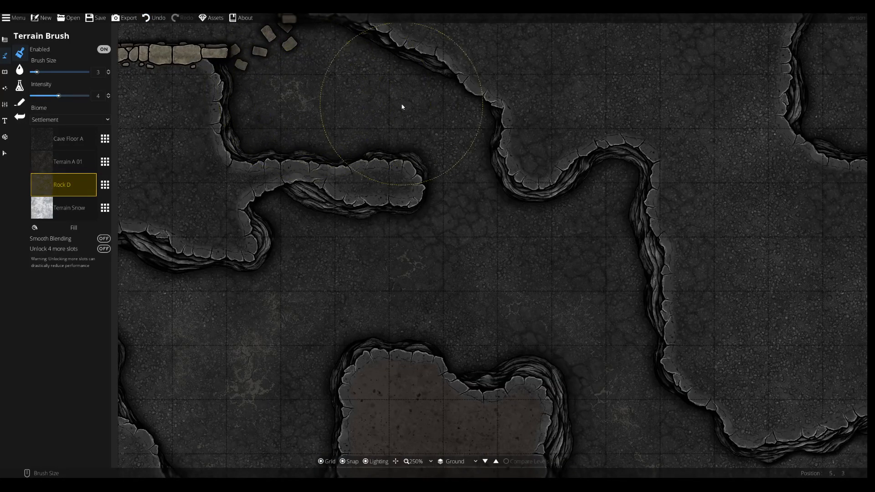
Step: Paint Rock D accent patches down the western passage and into the southwestern chamber with brush size 3
{"action": "left_click_drag", "start_coordinate": [439, 366], "coordinate": [338, 123]}
{"action": "left_click_drag", "start_coordinate": [237, 317], "coordinate": [372, 221]}
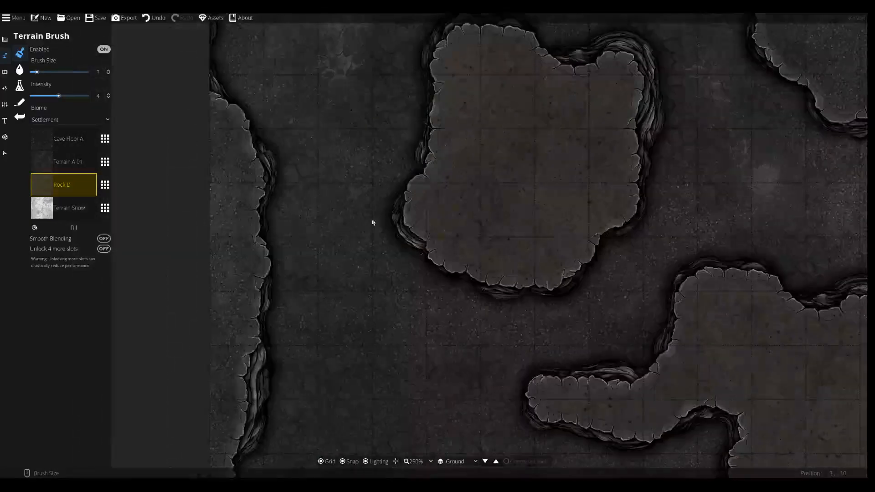
{"action": "left_click_drag", "start_coordinate": [359, 352], "coordinate": [365, 161]}
{"action": "mouse_move", "coordinate": [394, 249]}
{"action": "left_mouse_down"}
{"action": "mouse_move", "coordinate": [408, 303]}
{"action": "mouse_move", "coordinate": [488, 335]}
{"action": "left_mouse_up"}
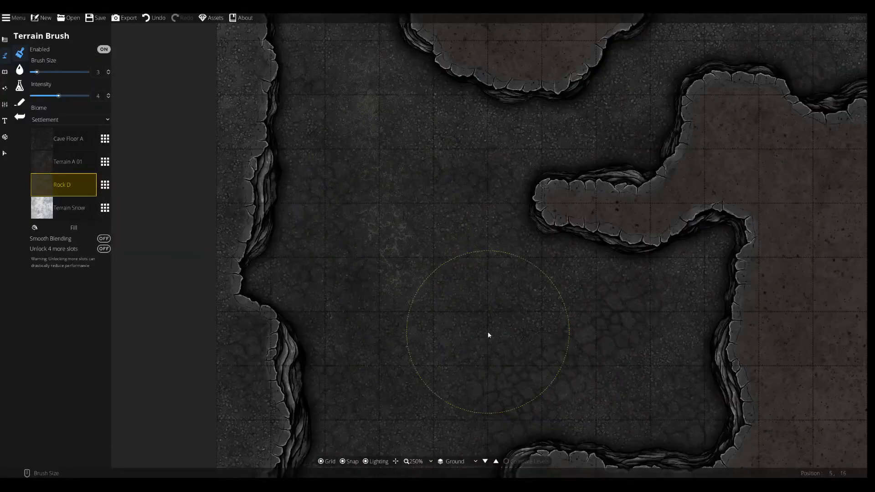
{"action": "mouse_move", "coordinate": [655, 290]}
{"action": "left_mouse_down"}
{"action": "mouse_move", "coordinate": [650, 382]}
{"action": "mouse_move", "coordinate": [632, 406]}
{"action": "mouse_move", "coordinate": [459, 380]}
{"action": "mouse_move", "coordinate": [463, 266]}
{"action": "mouse_move", "coordinate": [494, 298]}
{"action": "mouse_move", "coordinate": [520, 285]}
{"action": "mouse_move", "coordinate": [432, 360]}
{"action": "left_mouse_up"}
{"action": "left_click_drag", "start_coordinate": [431, 362], "coordinate": [445, 198]}
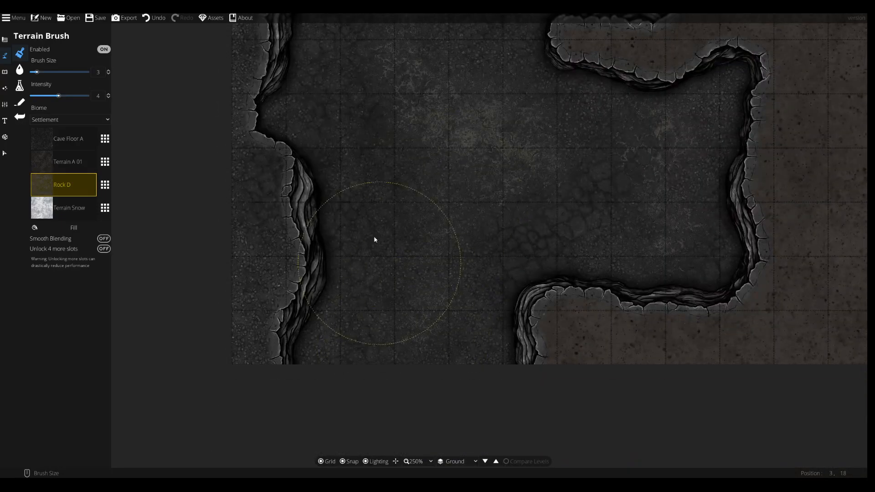
{"action": "left_click_drag", "start_coordinate": [374, 239], "coordinate": [377, 363]}
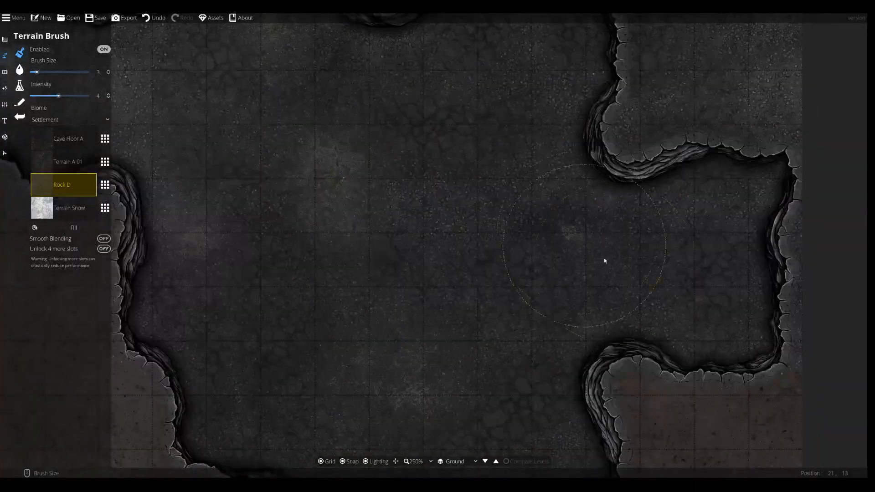
Step: Add Rock D accent patches across the large central and eastern cavern floor with brush size 3
{"action": "left_click", "coordinate": [604, 261]}
{"action": "left_click_drag", "start_coordinate": [303, 262], "coordinate": [320, 387]}
{"action": "left_click_drag", "start_coordinate": [332, 290], "coordinate": [348, 388]}
{"action": "left_click_drag", "start_coordinate": [355, 307], "coordinate": [355, 387]}
{"action": "left_click", "coordinate": [355, 160]}
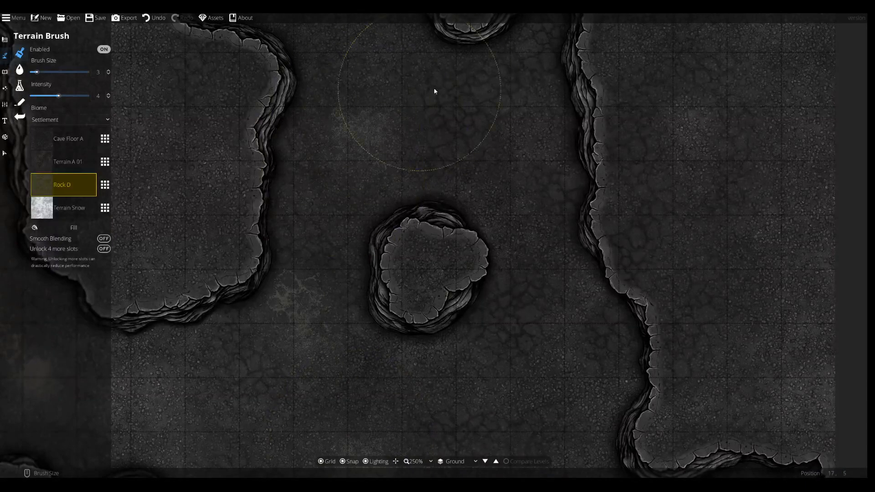
Step: Dab Rock D around the small rock pillar and the northern passages, and undo the last three strokes
{"action": "left_click", "coordinate": [451, 103]}
{"action": "left_click", "coordinate": [532, 305]}
{"action": "left_click_drag", "start_coordinate": [352, 68], "coordinate": [476, 336]}
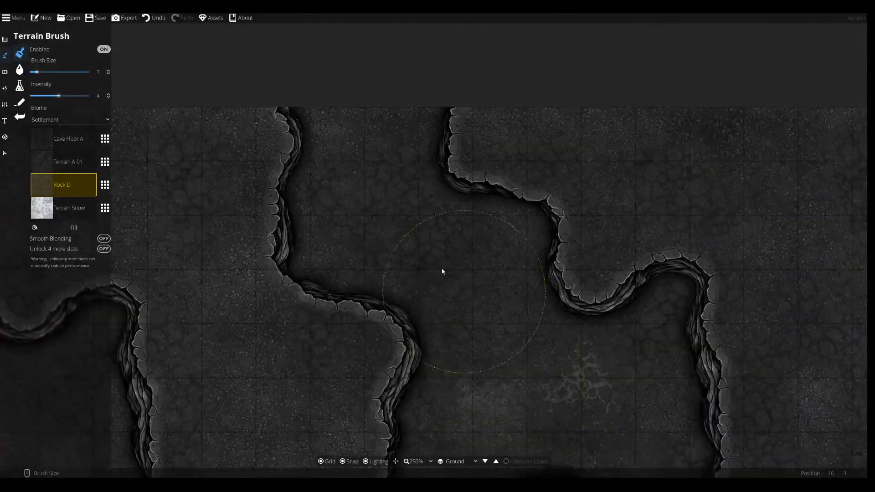
{"action": "left_click", "coordinate": [422, 247]}
{"action": "key", "text": "ctrl+z"}
{"action": "key", "text": "ctrl+z"}
{"action": "key", "text": "ctrl+z"}
Step: Paint more Rock D accent patches through the northern passages, working back towards the broken stone wall
{"action": "left_click", "coordinate": [434, 261]}
{"action": "left_click", "coordinate": [383, 186]}
{"action": "left_click_drag", "start_coordinate": [255, 456], "coordinate": [593, 182]}
{"action": "left_click_drag", "start_coordinate": [424, 212], "coordinate": [505, 299]}
{"action": "left_click_drag", "start_coordinate": [304, 326], "coordinate": [491, 406]}
{"action": "scroll", "coordinate": [412, 185], "scroll_direction": "down", "scroll_amount": 2}
{"action": "left_click_drag", "start_coordinate": [469, 162], "coordinate": [523, 294]}
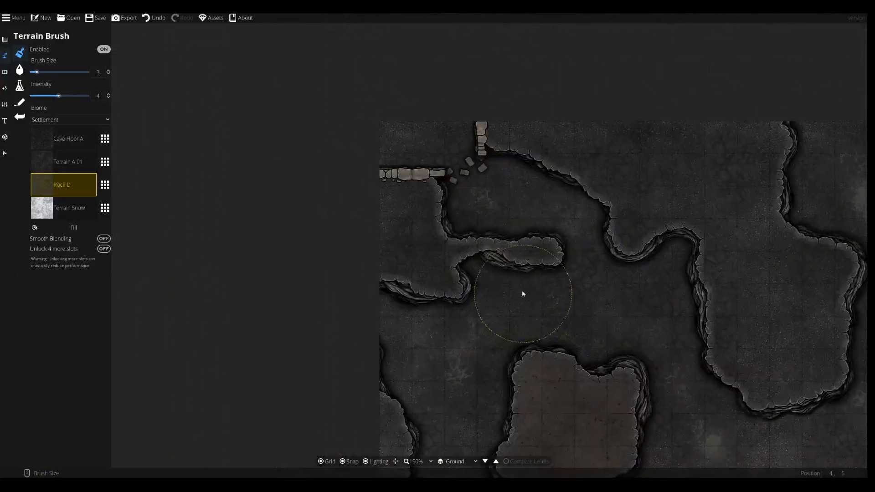
Step: Try the rotated Brick Floor C 01 in the fourth terrain slot in place of Terrain Snow
{"action": "left_click", "coordinate": [68, 208]}
{"action": "left_click", "coordinate": [105, 208]}
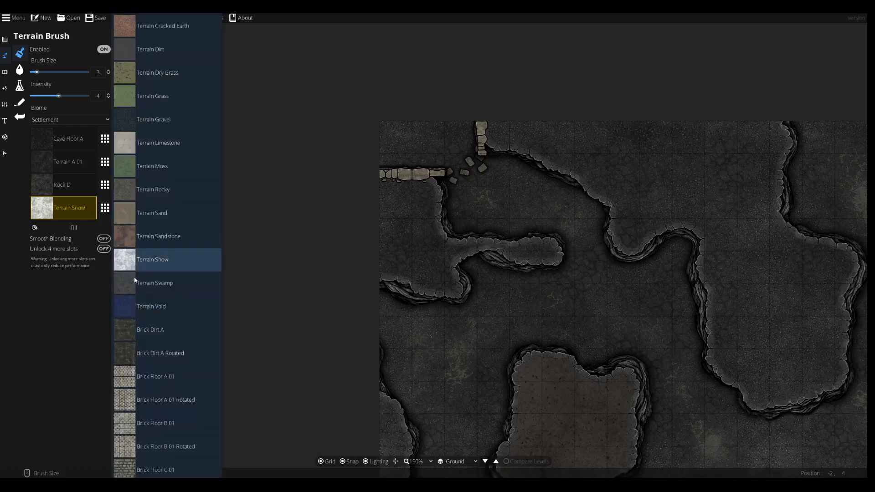
{"action": "scroll", "coordinate": [169, 282], "scroll_direction": "down", "scroll_amount": 10}
{"action": "left_click", "coordinate": [138, 96]}
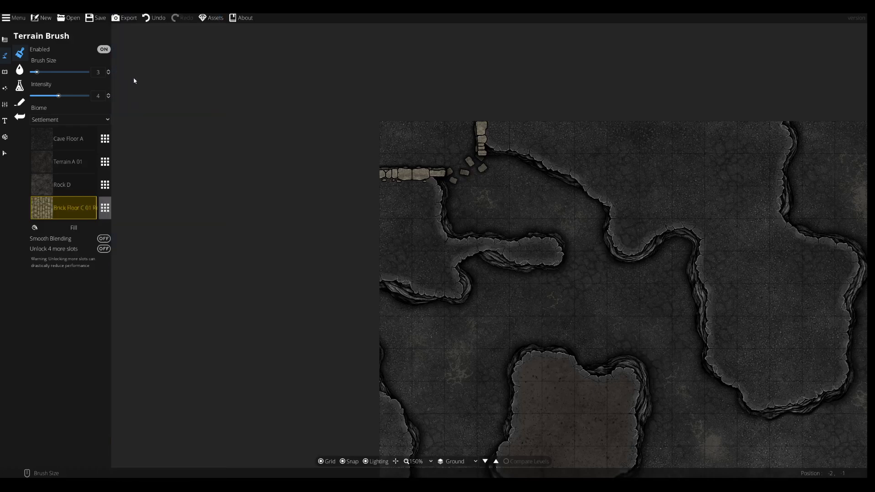
Step: Set the fourth terrain slot to Flat Stone Floor A Dirt and paint it inside the stone-walled corner room
{"action": "left_click", "coordinate": [104, 208]}
{"action": "scroll", "coordinate": [141, 237], "scroll_direction": "down", "scroll_amount": 10}
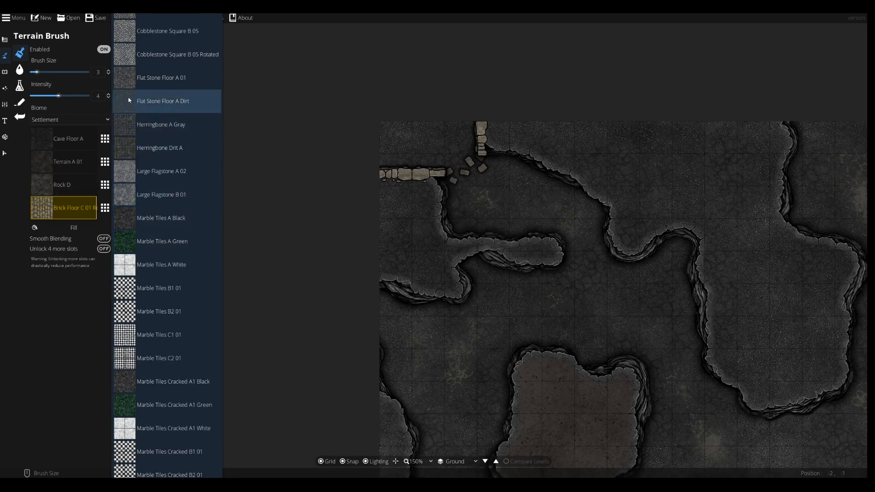
{"action": "left_click", "coordinate": [155, 101]}
{"action": "left_click_drag", "start_coordinate": [428, 169], "coordinate": [385, 195]}
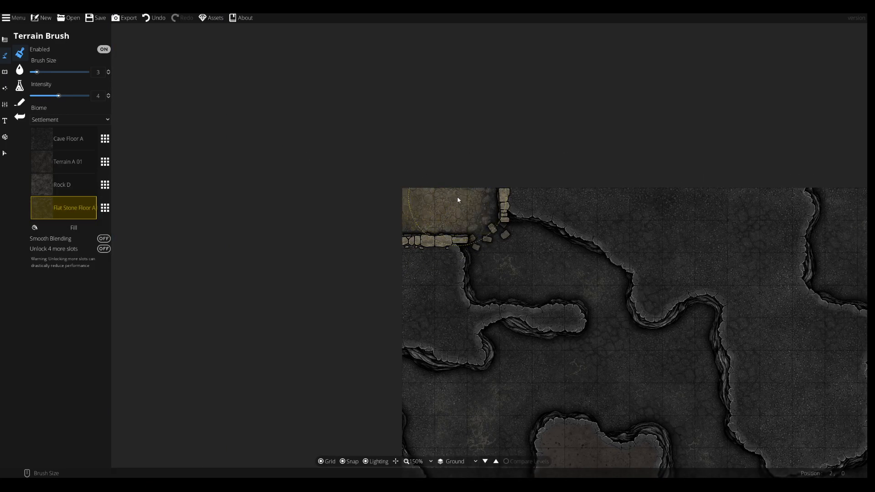
Step: Undo the flat stone paint in the stone-walled corner room
{"action": "left_click", "coordinate": [104, 208]}
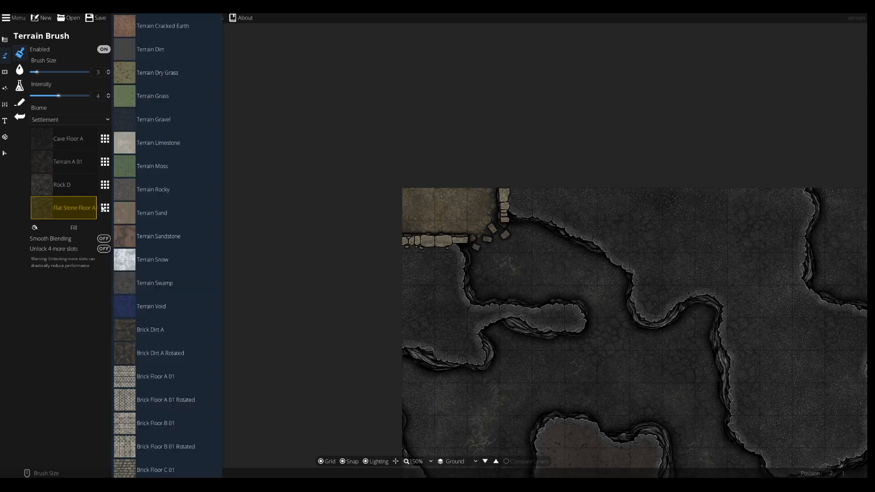
{"action": "left_click", "coordinate": [49, 320]}
{"action": "key", "text": "ctrl+z"}
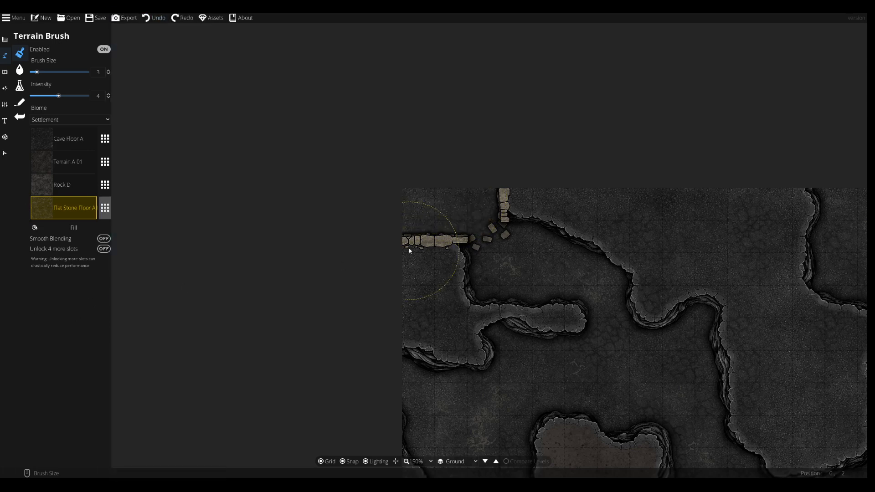
{"action": "left_click", "coordinate": [3, 73]}
{"action": "left_click", "coordinate": [4, 88]}
{"action": "left_click", "coordinate": [4, 73]}
{"action": "left_click", "coordinate": [4, 56]}
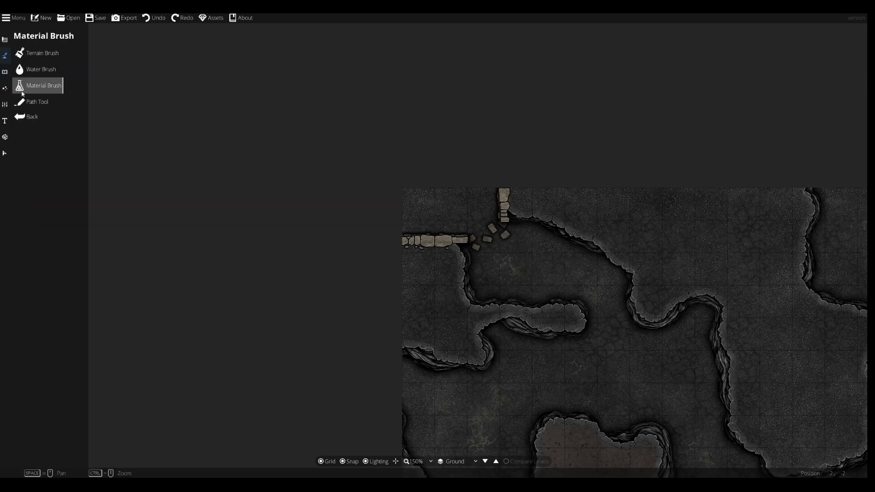
{"action": "left_click", "coordinate": [30, 101]}
Step: Cover the ruined corner room's floor with a rectangular pattern shape of cracked brown square tiles
{"action": "left_click", "coordinate": [5, 40]}
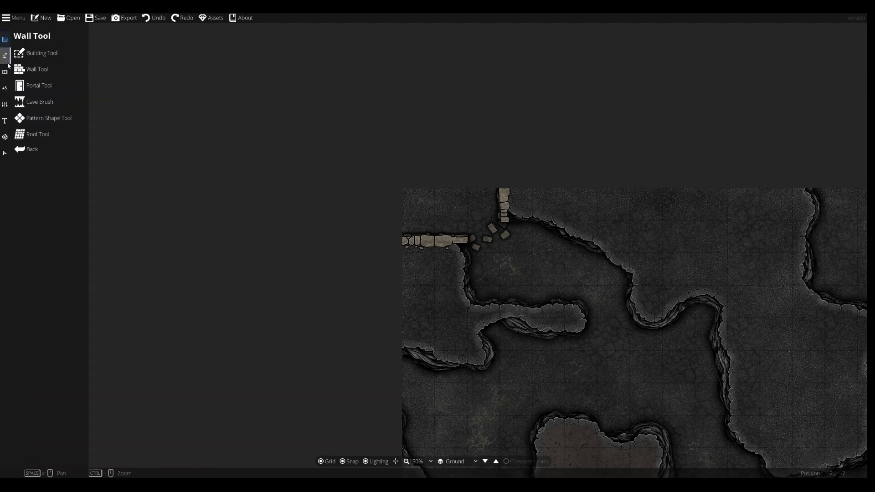
{"action": "left_click", "coordinate": [43, 116]}
{"action": "scroll", "coordinate": [60, 276], "scroll_direction": "up", "scroll_amount": 3}
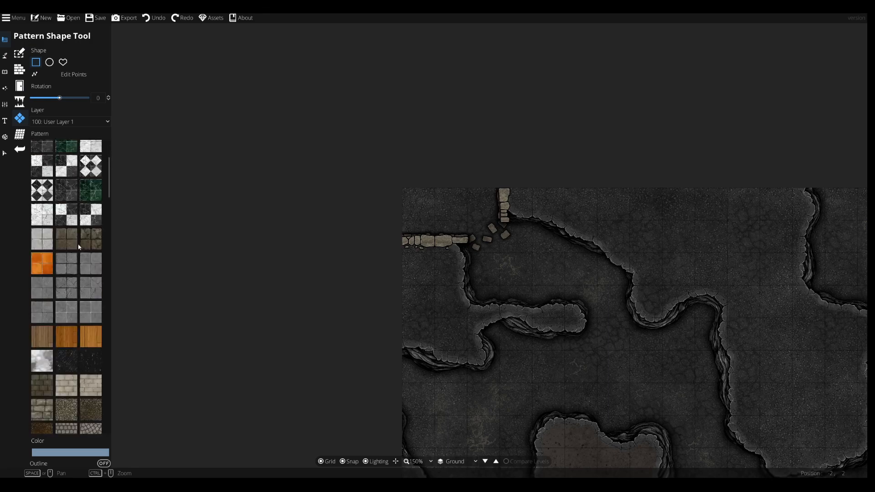
{"action": "left_click", "coordinate": [91, 239]}
{"action": "scroll", "coordinate": [372, 215], "scroll_direction": "up", "scroll_amount": 3}
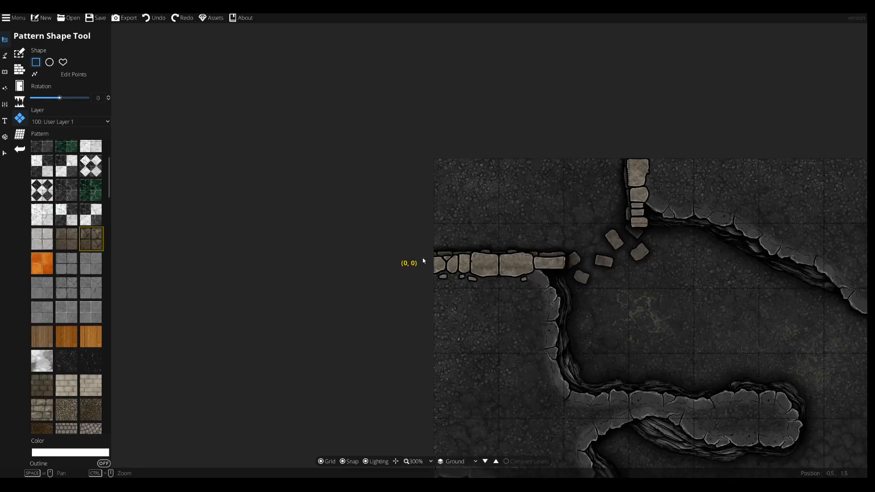
{"action": "left_click_drag", "start_coordinate": [613, 141], "coordinate": [628, 140]}
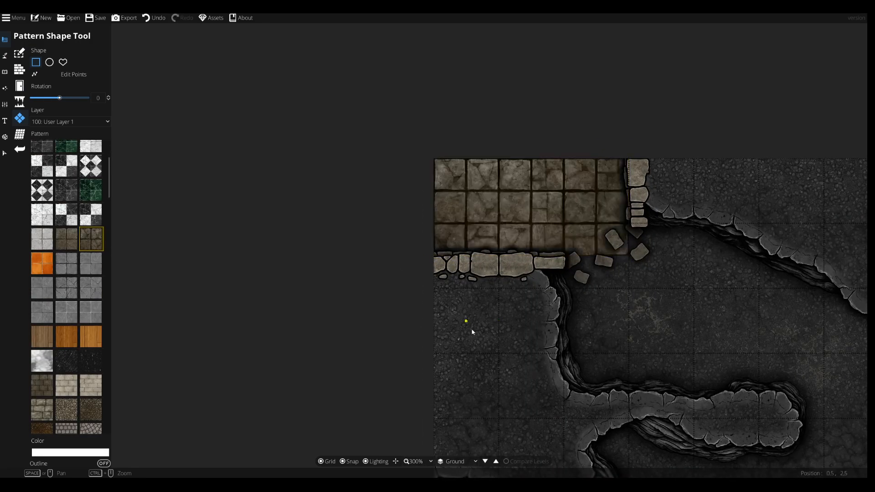
{"action": "left_click_drag", "start_coordinate": [564, 316], "coordinate": [484, 275]}
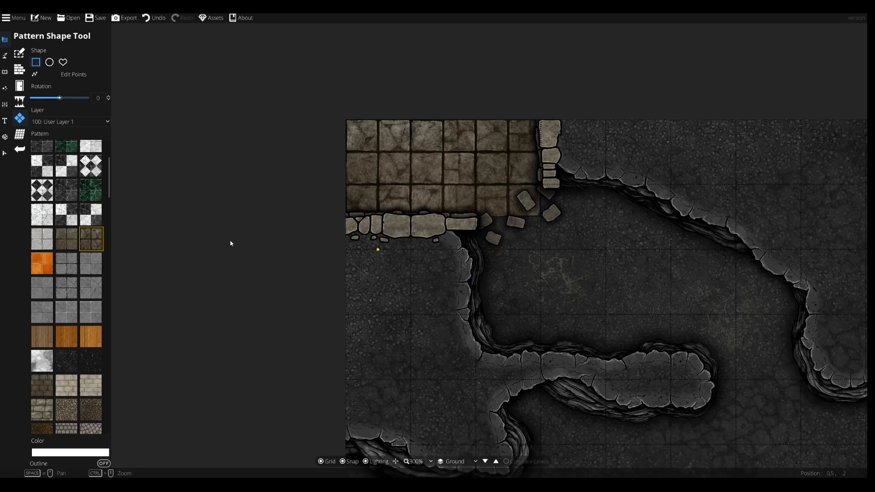
Step: Try Brick Dirt A Rotated in the fourth terrain slot around the wall-gap rubble at brush size 1, and paint Cave Floor A back over it
{"action": "left_click", "coordinate": [6, 88]}
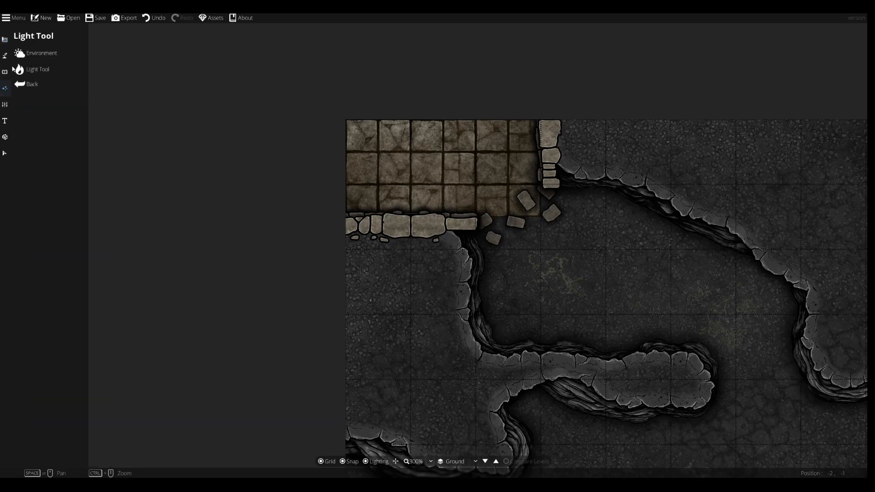
{"action": "left_click", "coordinate": [5, 55]}
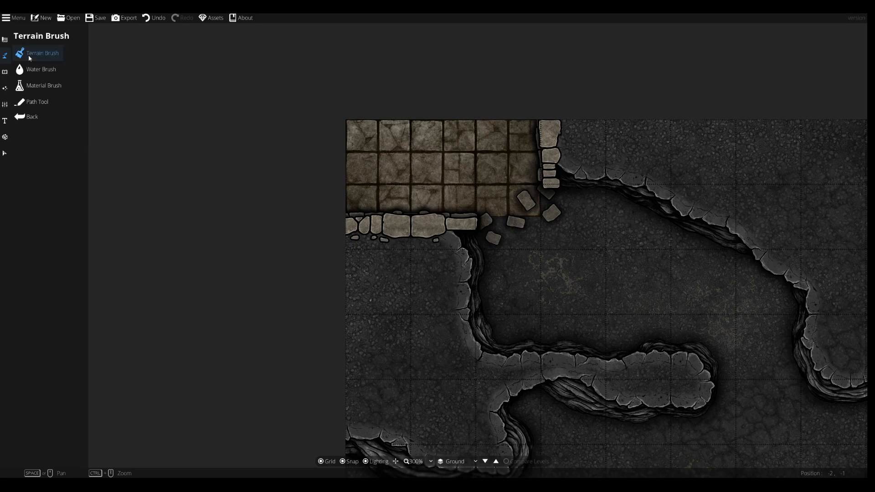
{"action": "left_click", "coordinate": [29, 54]}
{"action": "left_click", "coordinate": [104, 208]}
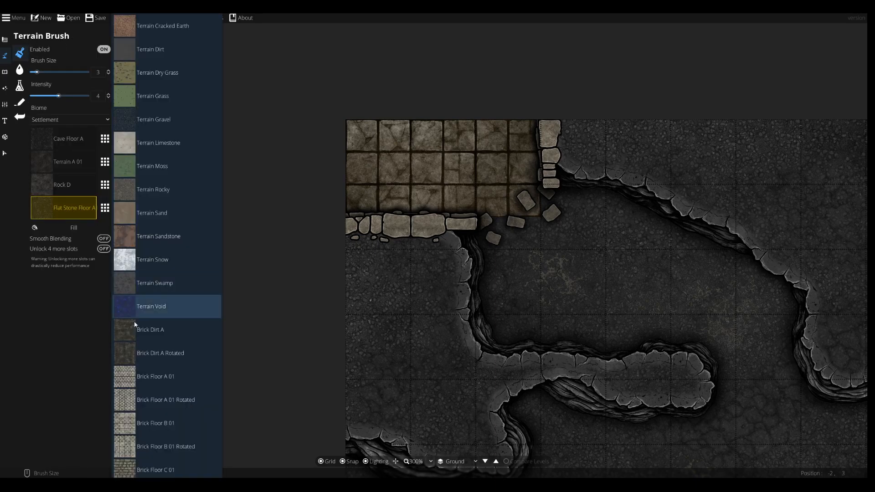
{"action": "left_click", "coordinate": [151, 352]}
{"action": "scroll", "coordinate": [582, 242], "scroll_direction": "down", "scroll_amount": 2}
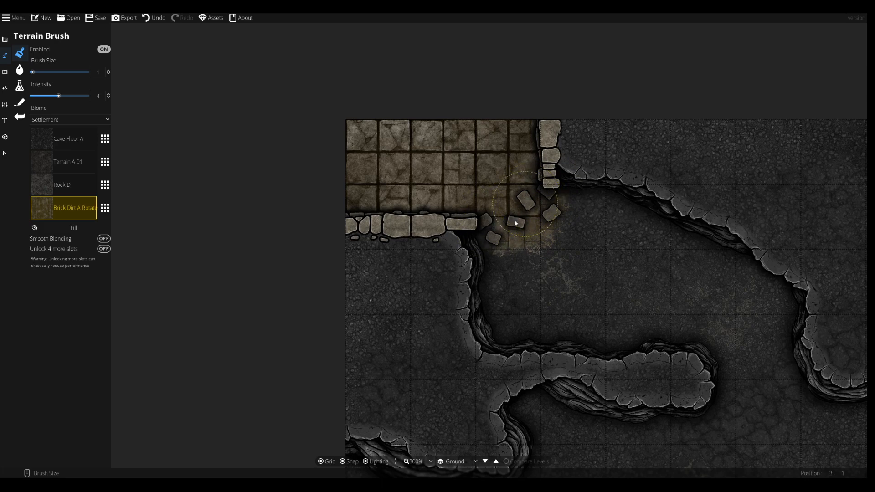
{"action": "left_click_drag", "start_coordinate": [569, 288], "coordinate": [543, 281]}
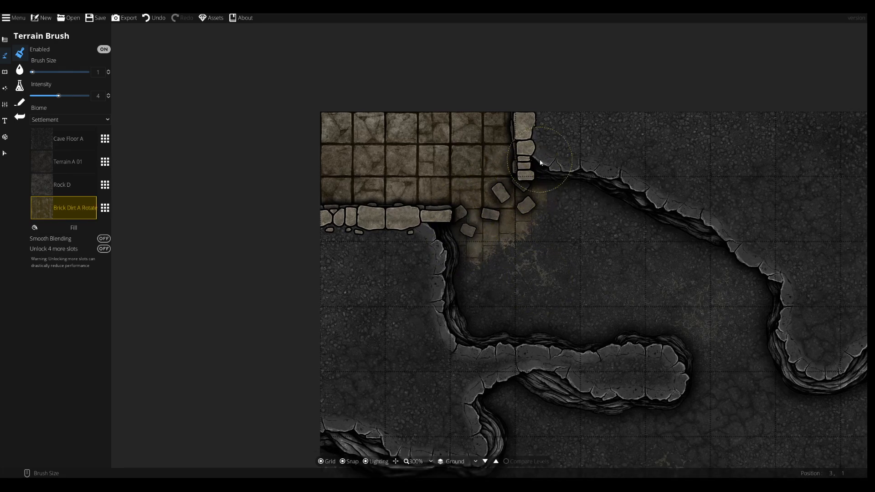
{"action": "left_click", "coordinate": [45, 150]}
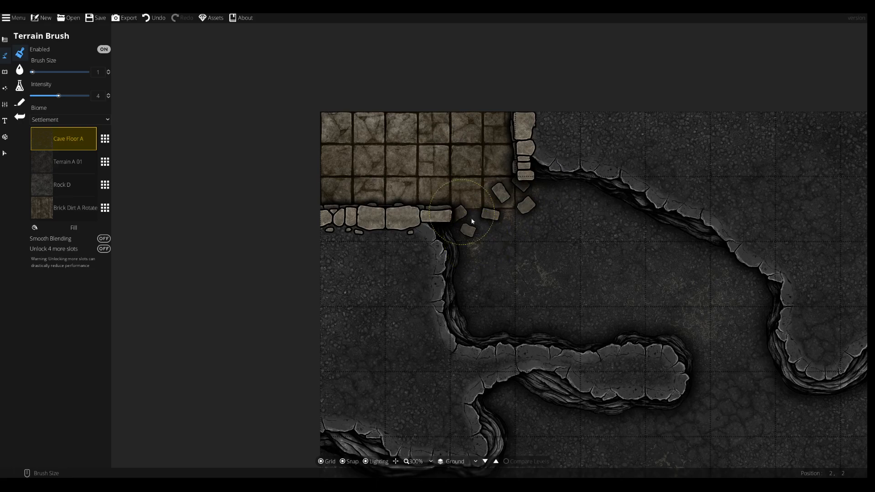
{"action": "left_click_drag", "start_coordinate": [580, 291], "coordinate": [430, 170]}
Step: Examine the floor texturing throughout the cave's passages and chambers
{"action": "scroll", "coordinate": [429, 166], "scroll_direction": "down", "scroll_amount": 1}
{"action": "left_click_drag", "start_coordinate": [581, 421], "coordinate": [370, 173]}
{"action": "left_click_drag", "start_coordinate": [512, 353], "coordinate": [379, 168]}
{"action": "left_click_drag", "start_coordinate": [437, 242], "coordinate": [412, 140]}
{"action": "left_click_drag", "start_coordinate": [742, 45], "coordinate": [532, 335]}
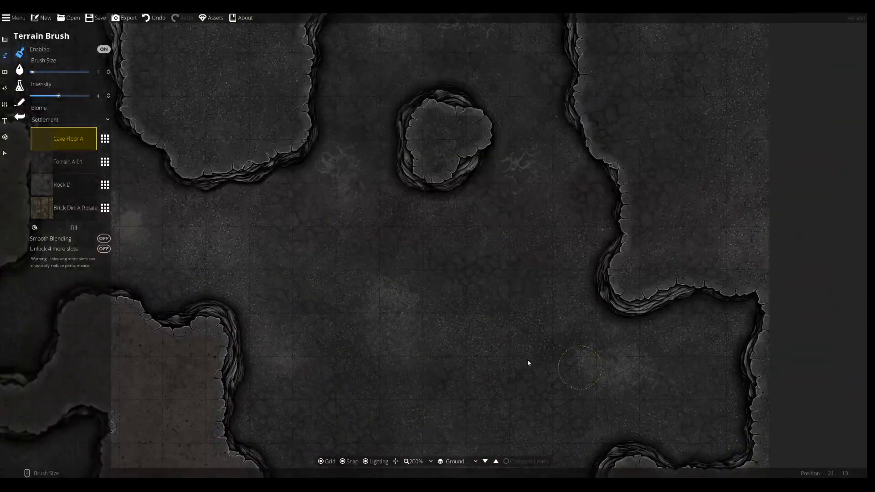
{"action": "left_click_drag", "start_coordinate": [291, 191], "coordinate": [317, 292]}
{"action": "left_click_drag", "start_coordinate": [341, 365], "coordinate": [318, 171]}
{"action": "mouse_move", "coordinate": [397, 245]}
{"action": "left_mouse_down"}
{"action": "mouse_move", "coordinate": [418, 183]}
{"action": "mouse_move", "coordinate": [491, 196]}
{"action": "mouse_move", "coordinate": [426, 217]}
{"action": "mouse_move", "coordinate": [606, 110]}
{"action": "left_mouse_up"}
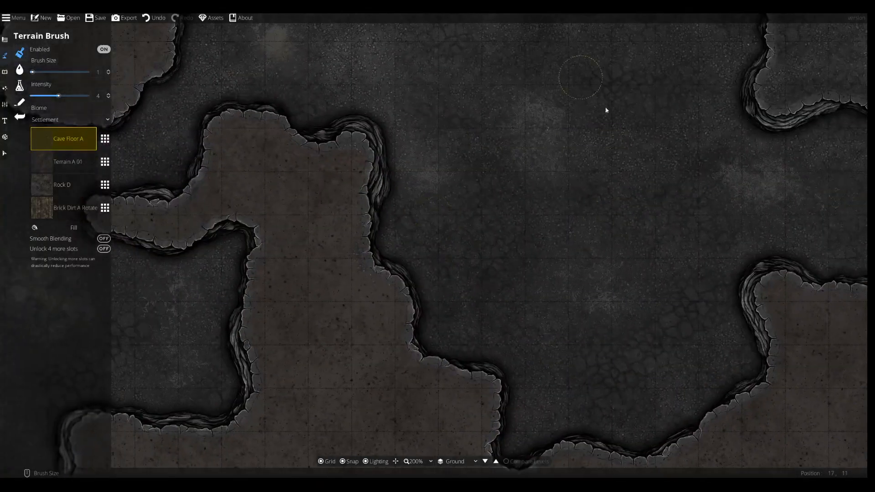
{"action": "left_click_drag", "start_coordinate": [368, 236], "coordinate": [713, 205]}
{"action": "left_click_drag", "start_coordinate": [347, 112], "coordinate": [341, 267]}
{"action": "left_click_drag", "start_coordinate": [267, 162], "coordinate": [219, 296]}
{"action": "left_click_drag", "start_coordinate": [240, 163], "coordinate": [328, 189]}
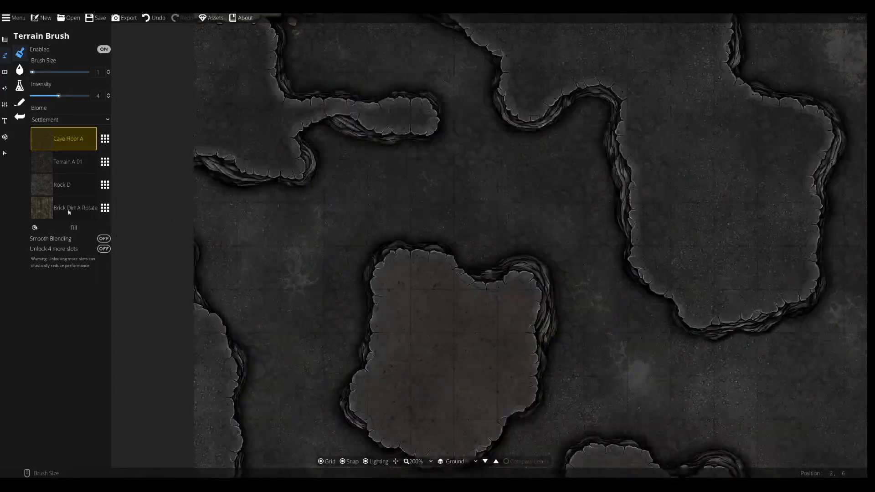
Step: Toggle Smooth Blending on and off to compare the terrain transitions across the map
{"action": "left_click", "coordinate": [104, 238]}
{"action": "left_click_drag", "start_coordinate": [410, 298], "coordinate": [119, 151]}
{"action": "scroll", "coordinate": [371, 231], "scroll_direction": "down", "scroll_amount": 3}
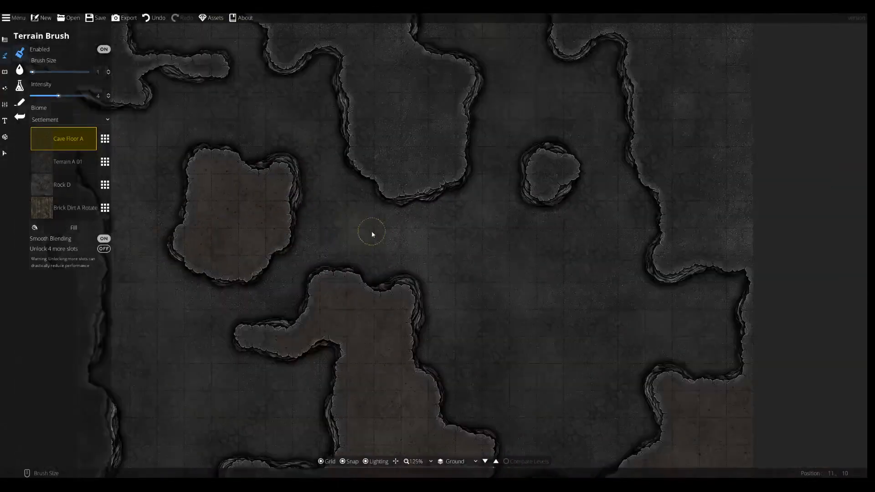
{"action": "left_click", "coordinate": [104, 238]}
{"action": "left_click_drag", "start_coordinate": [446, 260], "coordinate": [467, 397]}
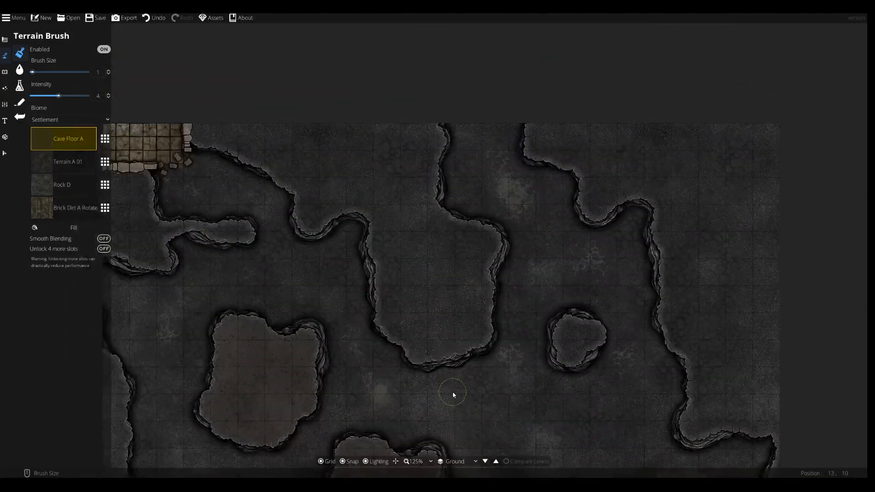
{"action": "left_click_drag", "start_coordinate": [578, 395], "coordinate": [483, 260]}
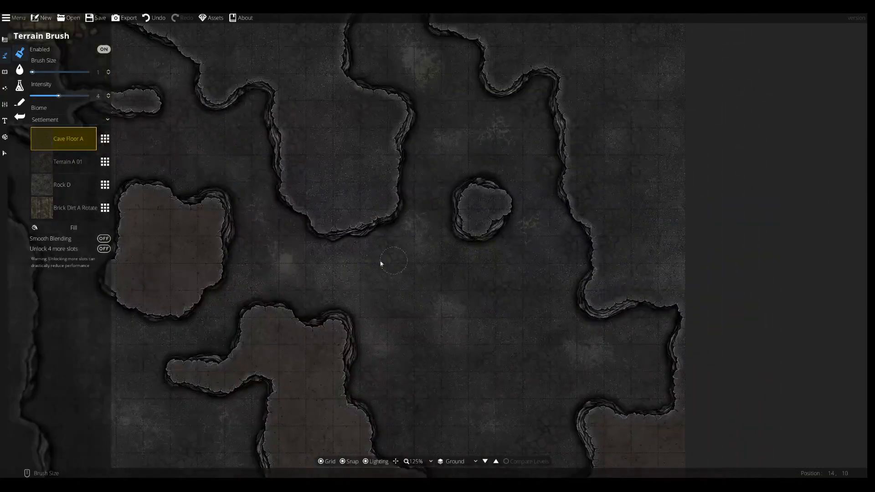
Step: Try painting Terrain A 01 and Rock D inside the small isolated rock pillar
{"action": "left_click", "coordinate": [50, 164]}
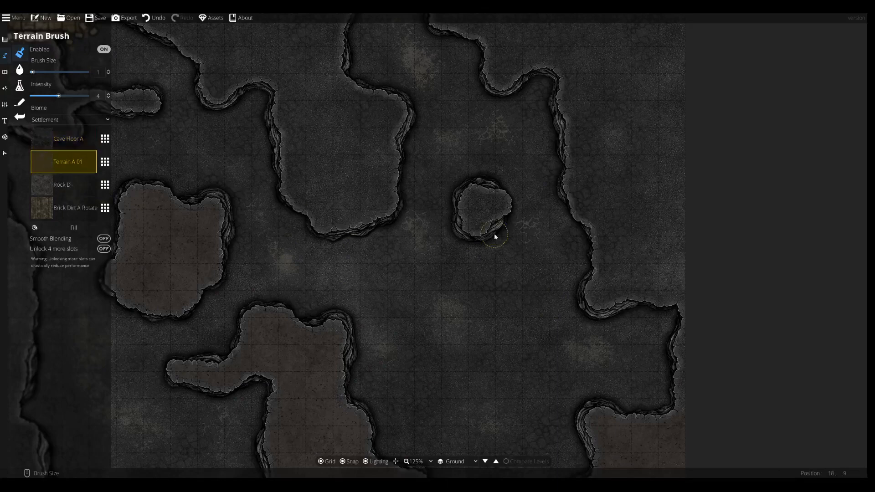
{"action": "left_click_drag", "start_coordinate": [484, 217], "coordinate": [479, 210]}
{"action": "left_click", "coordinate": [57, 185]}
{"action": "left_click_drag", "start_coordinate": [486, 218], "coordinate": [479, 226]}
Step: Try Square Tiles A 01, Acid A 07 and Rock A 02 in the second terrain slot for the solid rock areas
{"action": "left_click", "coordinate": [105, 164]}
{"action": "scroll", "coordinate": [141, 176], "scroll_direction": "down", "scroll_amount": 10}
{"action": "left_click", "coordinate": [141, 176]}
{"action": "left_click", "coordinate": [104, 163]}
{"action": "scroll", "coordinate": [158, 233], "scroll_direction": "down", "scroll_amount": 20}
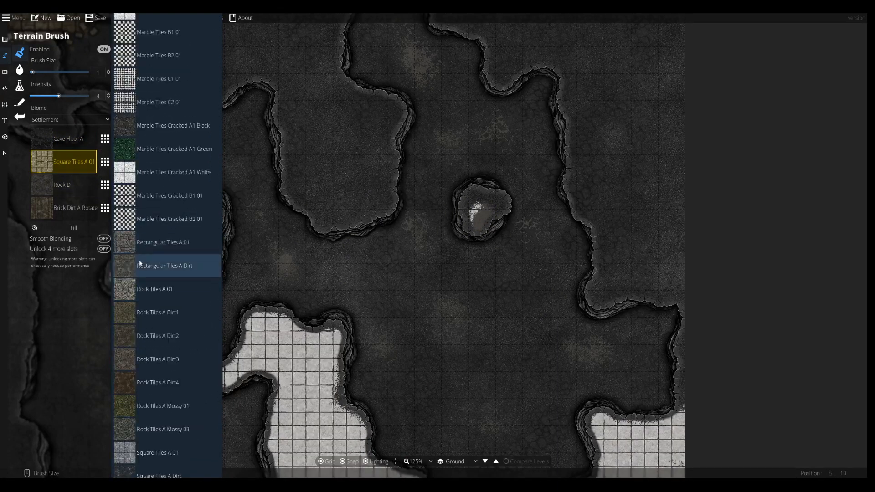
{"action": "scroll", "coordinate": [154, 273], "scroll_direction": "up", "scroll_amount": 20}
{"action": "left_click", "coordinate": [154, 170]}
{"action": "scroll", "coordinate": [158, 244], "scroll_direction": "down", "scroll_amount": 20}
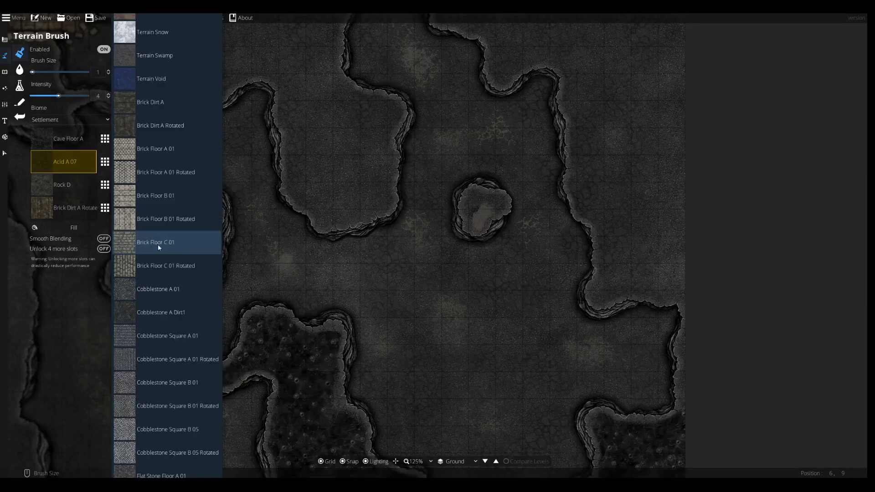
{"action": "scroll", "coordinate": [158, 227], "scroll_direction": "up", "scroll_amount": 20}
{"action": "scroll", "coordinate": [159, 210], "scroll_direction": "down", "scroll_amount": 10}
{"action": "left_click", "coordinate": [161, 202]}
Step: Set the second terrain slot to Rock F
{"action": "scroll", "coordinate": [149, 274], "scroll_direction": "down", "scroll_amount": 20}
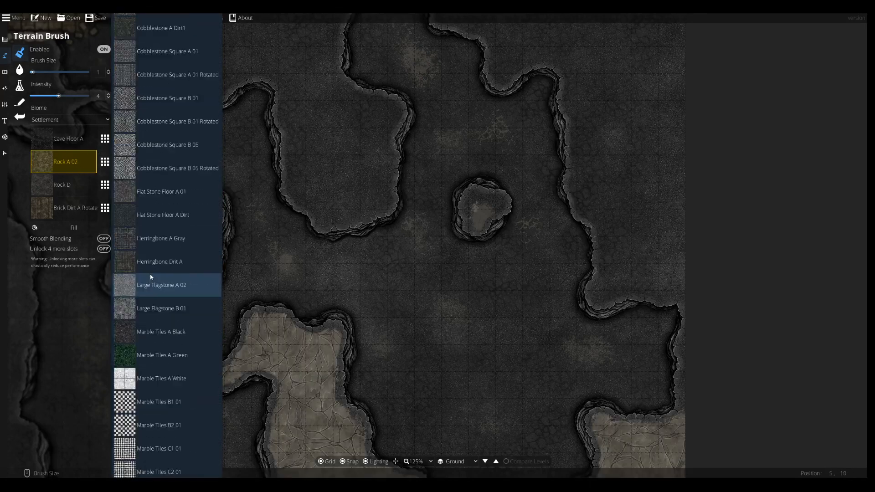
{"action": "scroll", "coordinate": [139, 348], "scroll_direction": "up", "scroll_amount": 20}
{"action": "scroll", "coordinate": [138, 288], "scroll_direction": "down", "scroll_amount": 10}
{"action": "scroll", "coordinate": [138, 288], "scroll_direction": "up", "scroll_amount": 10}
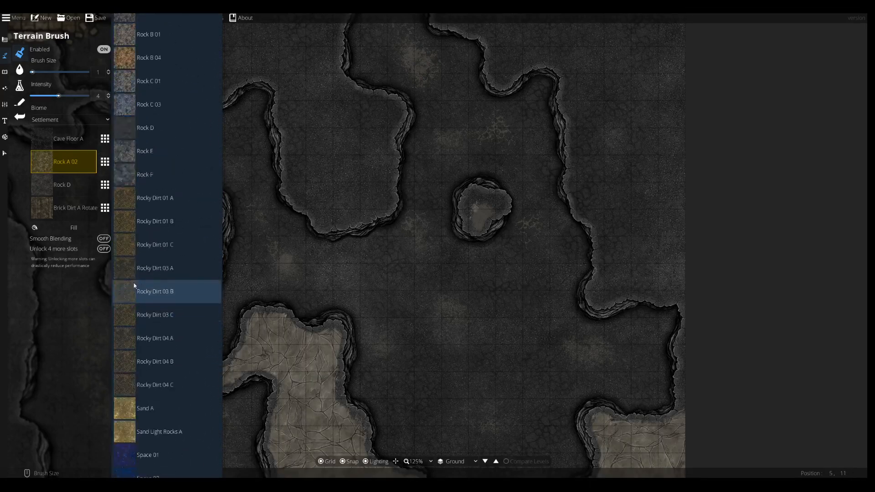
{"action": "left_click", "coordinate": [139, 301]}
Step: Paint Rock F over the solid rock masses and pillars enclosed by the cave walls, working around the map
{"action": "left_click_drag", "start_coordinate": [139, 303], "coordinate": [389, 220]}
{"action": "scroll", "coordinate": [251, 255], "scroll_direction": "up", "scroll_amount": 2}
{"action": "mouse_move", "coordinate": [249, 255]}
{"action": "left_mouse_down"}
{"action": "mouse_move", "coordinate": [245, 182]}
{"action": "mouse_move", "coordinate": [254, 411]}
{"action": "left_mouse_up"}
{"action": "left_click_drag", "start_coordinate": [236, 223], "coordinate": [210, 455]}
{"action": "left_click_drag", "start_coordinate": [253, 206], "coordinate": [249, 239]}
{"action": "scroll", "coordinate": [474, 150], "scroll_direction": "up", "scroll_amount": 1}
{"action": "mouse_move", "coordinate": [473, 160]}
{"action": "left_mouse_down"}
{"action": "mouse_move", "coordinate": [453, 179]}
{"action": "mouse_move", "coordinate": [524, 155]}
{"action": "mouse_move", "coordinate": [519, 299]}
{"action": "mouse_move", "coordinate": [606, 313]}
{"action": "mouse_move", "coordinate": [615, 289]}
{"action": "left_mouse_up"}
{"action": "scroll", "coordinate": [524, 155], "scroll_direction": "down", "scroll_amount": 1}
{"action": "left_click_drag", "start_coordinate": [708, 369], "coordinate": [497, 317]}
{"action": "scroll", "coordinate": [496, 317], "scroll_direction": "down", "scroll_amount": 1}
{"action": "scroll", "coordinate": [660, 234], "scroll_direction": "up", "scroll_amount": 4}
{"action": "mouse_move", "coordinate": [653, 160]}
{"action": "left_mouse_down"}
{"action": "mouse_move", "coordinate": [687, 105]}
{"action": "mouse_move", "coordinate": [594, 93]}
{"action": "mouse_move", "coordinate": [678, 336]}
{"action": "left_mouse_up"}
{"action": "scroll", "coordinate": [636, 370], "scroll_direction": "down", "scroll_amount": 4}
{"action": "scroll", "coordinate": [627, 378], "scroll_direction": "up", "scroll_amount": 3}
{"action": "left_click_drag", "start_coordinate": [612, 401], "coordinate": [514, 321]}
{"action": "mouse_move", "coordinate": [508, 331]}
{"action": "left_mouse_down"}
{"action": "mouse_move", "coordinate": [476, 101]}
{"action": "mouse_move", "coordinate": [639, 341]}
{"action": "left_mouse_up"}
{"action": "mouse_move", "coordinate": [708, 192]}
{"action": "left_mouse_down"}
{"action": "mouse_move", "coordinate": [693, 317]}
{"action": "mouse_move", "coordinate": [609, 406]}
{"action": "mouse_move", "coordinate": [484, 395]}
{"action": "left_mouse_up"}
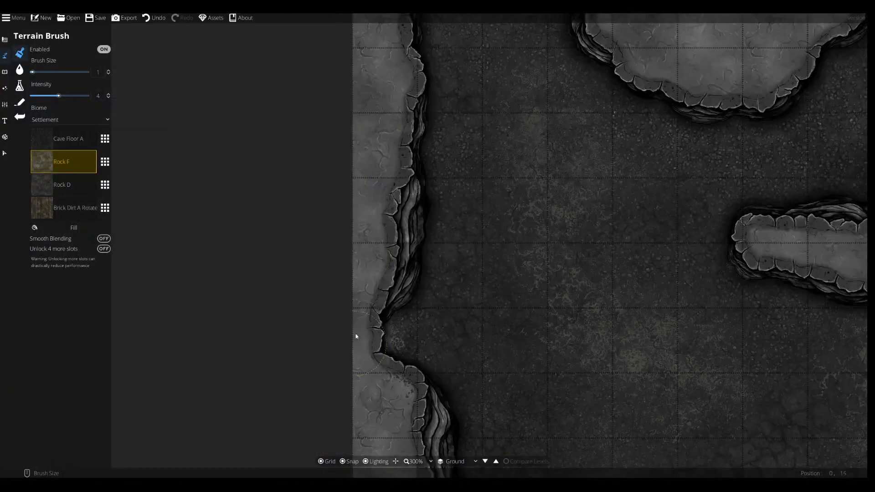
Step: Touch up the western passage floor with Cave Floor A and Rock D, and fill the north-eastern rock mass with Rock F
{"action": "key", "text": "1"}
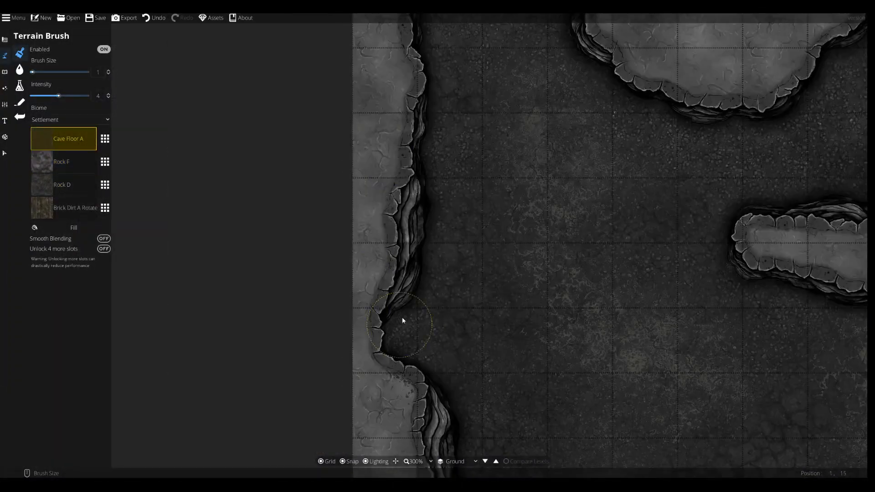
{"action": "key", "text": "3"}
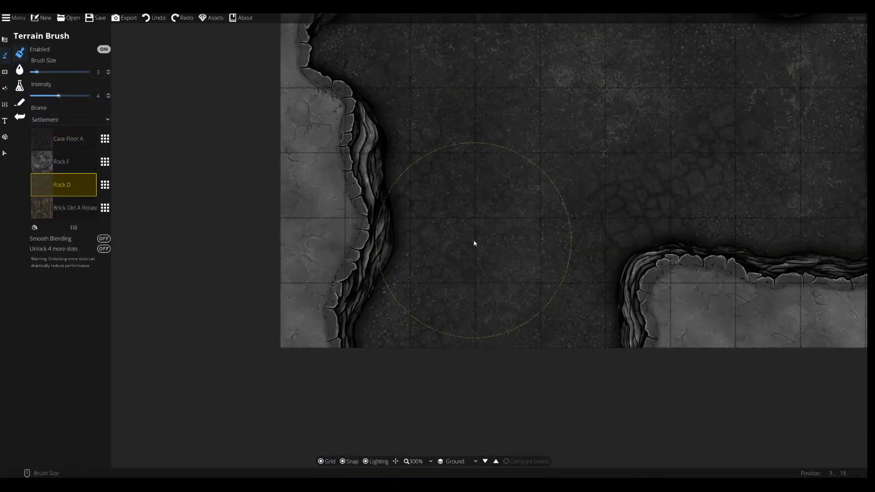
{"action": "key", "text": "2"}
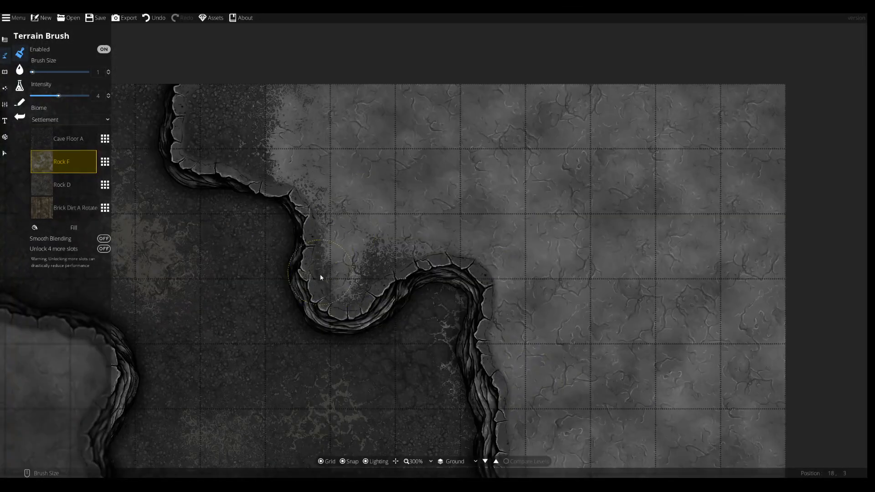
Step: Unlock four more terrain slots and try a different fourth-slot texture around the rubble in the wall gap
{"action": "key", "text": "1"}
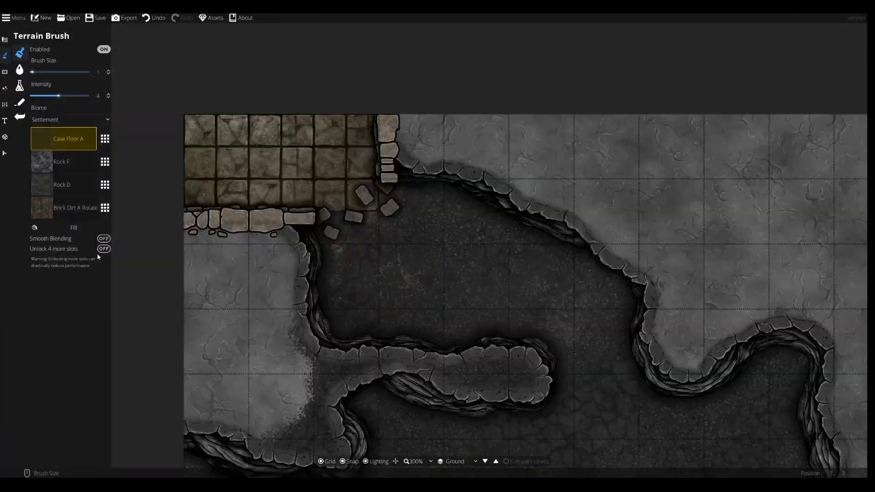
{"action": "left_click", "coordinate": [104, 248]}
{"action": "left_click", "coordinate": [104, 231]}
{"action": "left_click", "coordinate": [104, 209]}
{"action": "scroll", "coordinate": [160, 275], "scroll_direction": "down", "scroll_amount": 5}
{"action": "left_click", "coordinate": [159, 275]}
{"action": "left_click_drag", "start_coordinate": [340, 236], "coordinate": [364, 230]}
Step: Try further textures in the fourth terrain slot and settle on Square Tiles B Dirt
{"action": "left_click", "coordinate": [104, 210]}
{"action": "left_click", "coordinate": [155, 353]}
{"action": "left_click", "coordinate": [105, 212]}
{"action": "scroll", "coordinate": [160, 292], "scroll_direction": "down", "scroll_amount": 18}
{"action": "left_click", "coordinate": [161, 239]}
{"action": "left_click", "coordinate": [105, 210]}
{"action": "scroll", "coordinate": [159, 270], "scroll_direction": "down", "scroll_amount": 12}
{"action": "scroll", "coordinate": [152, 291], "scroll_direction": "down", "scroll_amount": 8}
{"action": "left_click", "coordinate": [153, 336]}
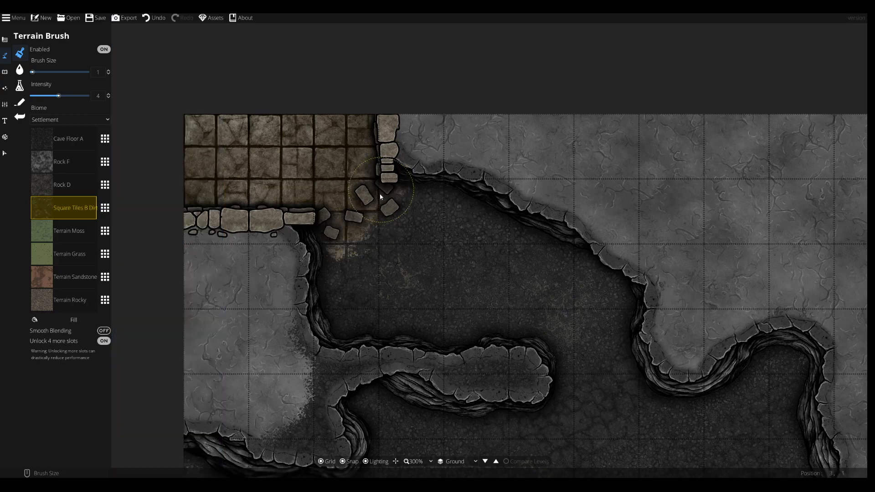
Step: Blend the tiled ground around the wall-gap rubble using Rock D, Cave Floor A and Square Tiles B Dirt, undoing one stray stroke
{"action": "left_click_drag", "start_coordinate": [468, 312], "coordinate": [432, 244]}
{"action": "left_click", "coordinate": [64, 184]}
{"action": "key", "text": "ctrl+z"}
{"action": "left_click", "coordinate": [64, 138]}
{"action": "left_click", "coordinate": [64, 185]}
{"action": "left_click", "coordinate": [64, 208]}
{"action": "left_click", "coordinate": [312, 175]}
{"action": "left_click", "coordinate": [64, 184]}
{"action": "left_click_drag", "start_coordinate": [309, 166], "coordinate": [338, 187]}
{"action": "left_click_drag", "start_coordinate": [393, 205], "coordinate": [329, 82]}
Step: Paint Rock F over the remaining part of the rock spur below the ruined room
{"action": "left_click", "coordinate": [64, 162]}
{"action": "mouse_move", "coordinate": [194, 241]}
{"action": "left_mouse_down"}
{"action": "mouse_move", "coordinate": [180, 111]}
{"action": "mouse_move", "coordinate": [351, 180]}
{"action": "mouse_move", "coordinate": [322, 187]}
{"action": "left_mouse_up"}
{"action": "left_click", "coordinate": [64, 138]}
{"action": "scroll", "coordinate": [539, 172], "scroll_direction": "down", "scroll_amount": 5}
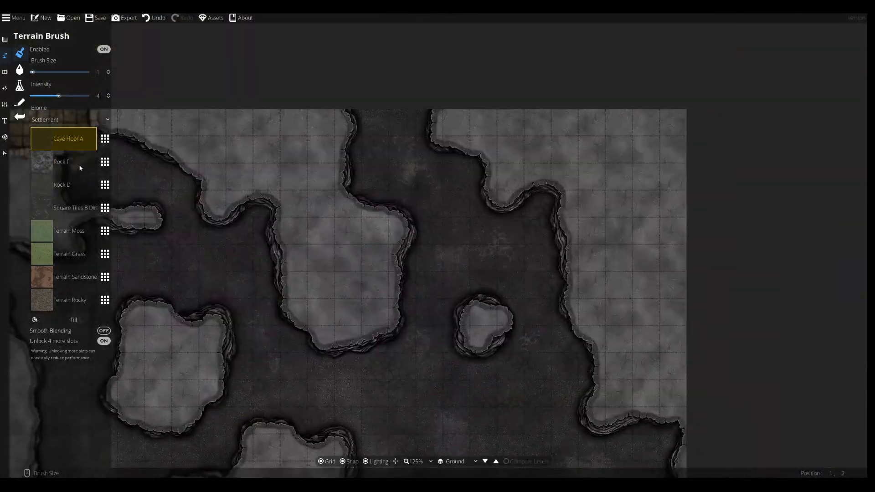
Step: Browse the available terrain textures for the Terrain Moss slot, from the floor tiles through the water, dirt and rock entries
{"action": "left_click", "coordinate": [63, 185]}
{"action": "left_click_drag", "start_coordinate": [517, 419], "coordinate": [515, 169]}
{"action": "scroll", "coordinate": [515, 182], "scroll_direction": "up", "scroll_amount": 3}
{"action": "left_click_drag", "start_coordinate": [531, 380], "coordinate": [523, 234]}
{"action": "left_click", "coordinate": [89, 231]}
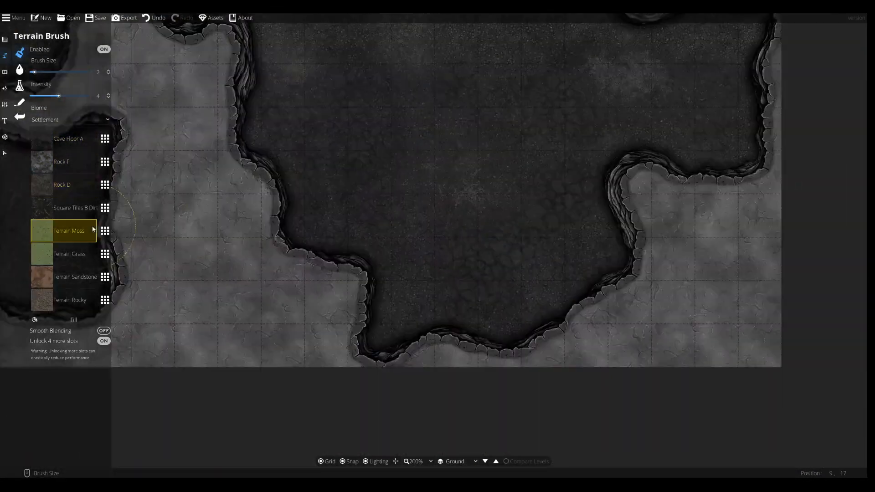
{"action": "left_click_drag", "start_coordinate": [307, 187], "coordinate": [444, 282]}
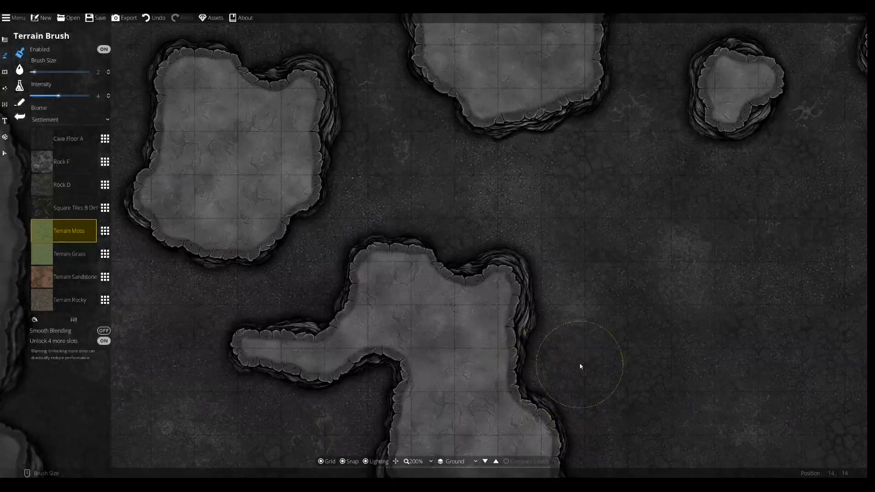
{"action": "left_click_drag", "start_coordinate": [522, 301], "coordinate": [319, 80]}
{"action": "left_click", "coordinate": [105, 231]}
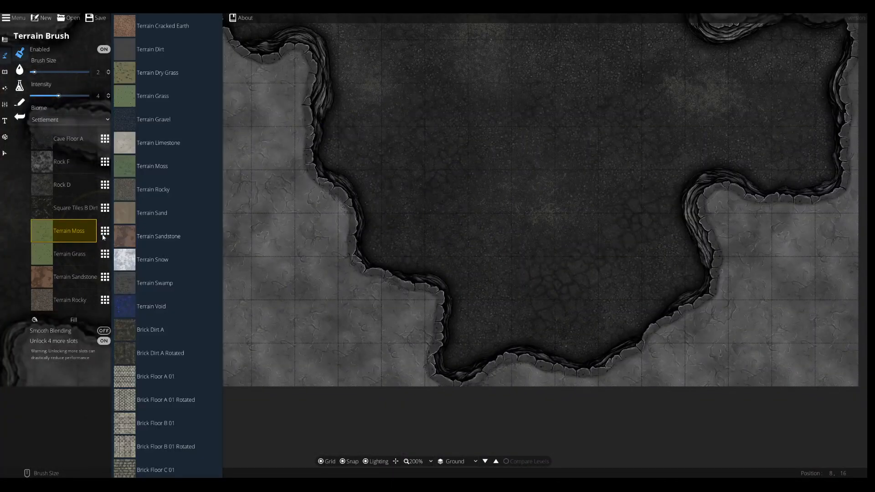
{"action": "scroll", "coordinate": [137, 253], "scroll_direction": "down", "scroll_amount": 3}
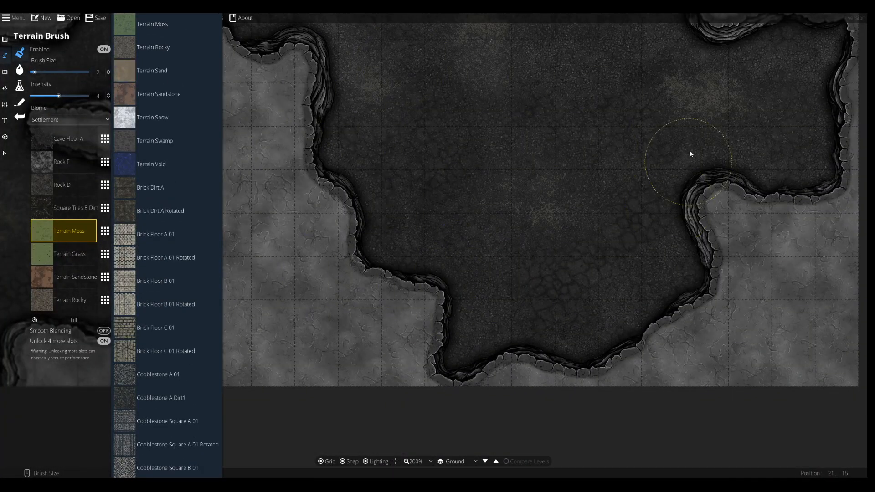
{"action": "left_click_drag", "start_coordinate": [569, 192], "coordinate": [475, 257]}
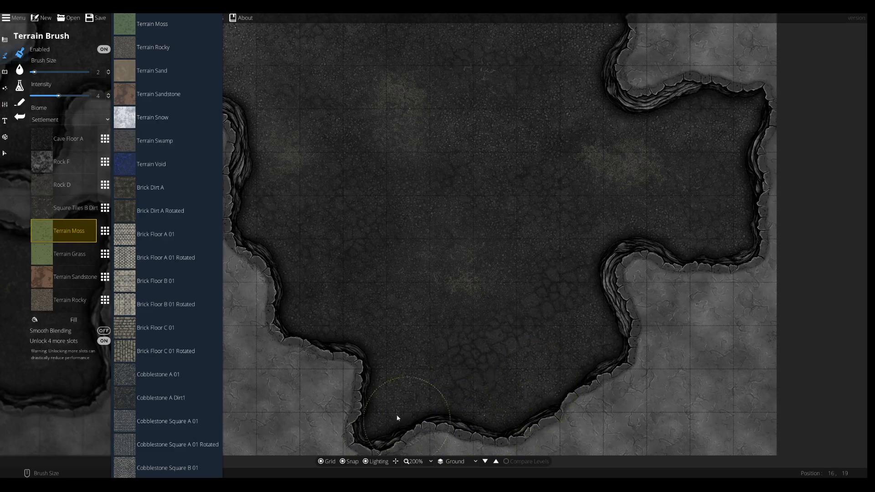
{"action": "left_click_drag", "start_coordinate": [415, 197], "coordinate": [474, 362]}
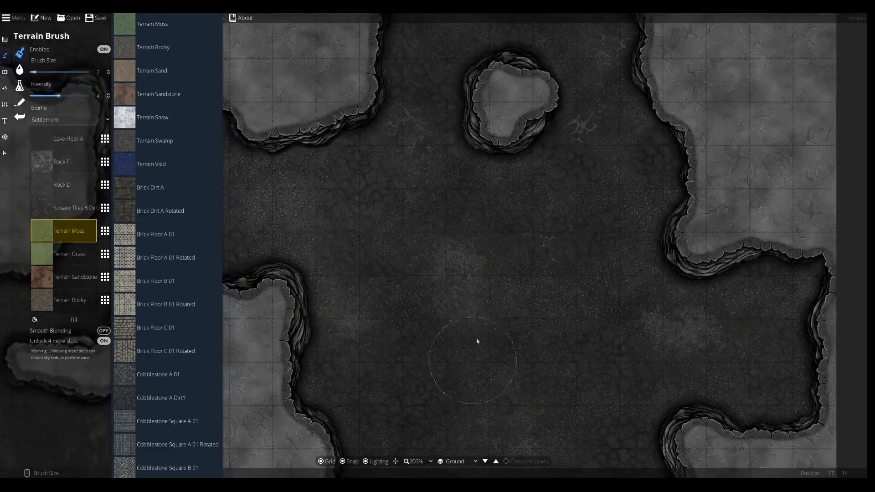
{"action": "left_click_drag", "start_coordinate": [526, 365], "coordinate": [507, 118]}
{"action": "mouse_move", "coordinate": [486, 153]}
{"action": "left_mouse_down"}
{"action": "mouse_move", "coordinate": [505, 301]}
{"action": "mouse_move", "coordinate": [498, 286]}
{"action": "left_mouse_up"}
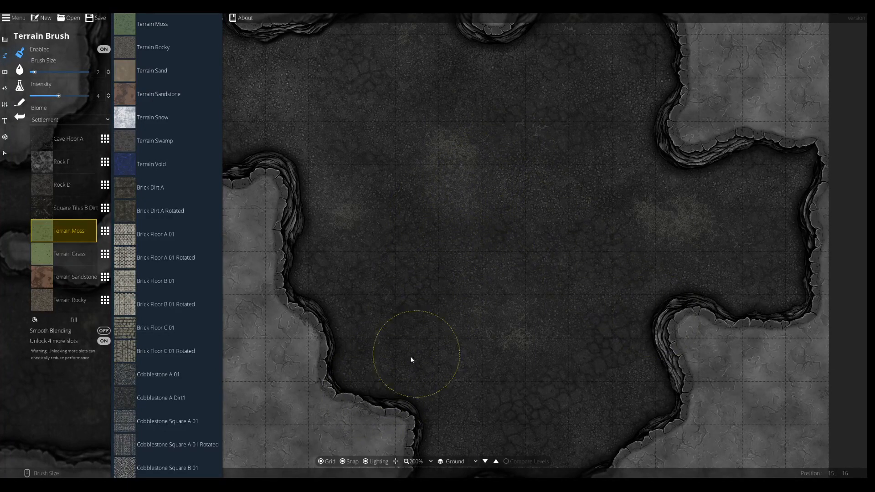
{"action": "scroll", "coordinate": [141, 356], "scroll_direction": "down", "scroll_amount": 10}
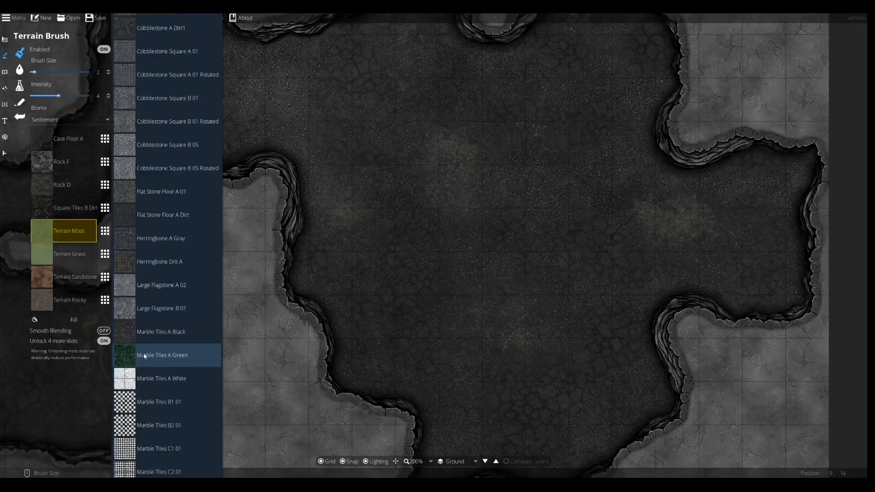
{"action": "scroll", "coordinate": [145, 349], "scroll_direction": "down", "scroll_amount": 15}
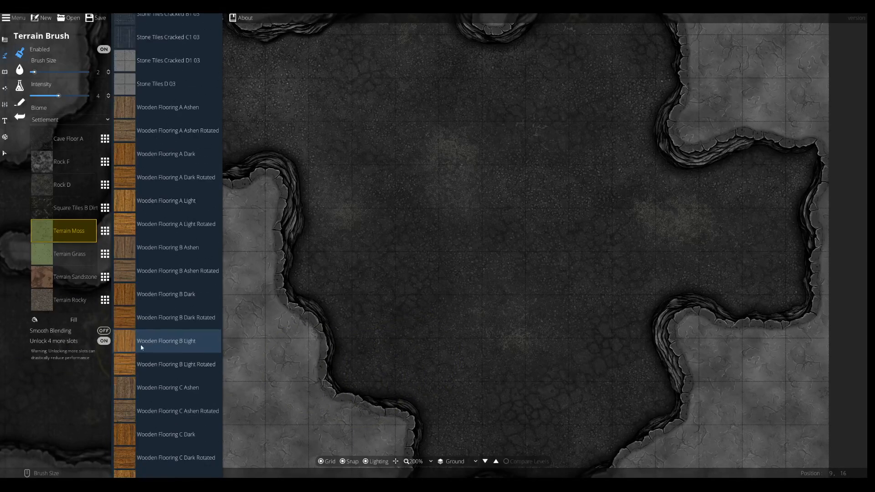
{"action": "scroll", "coordinate": [142, 351], "scroll_direction": "down", "scroll_amount": 18}
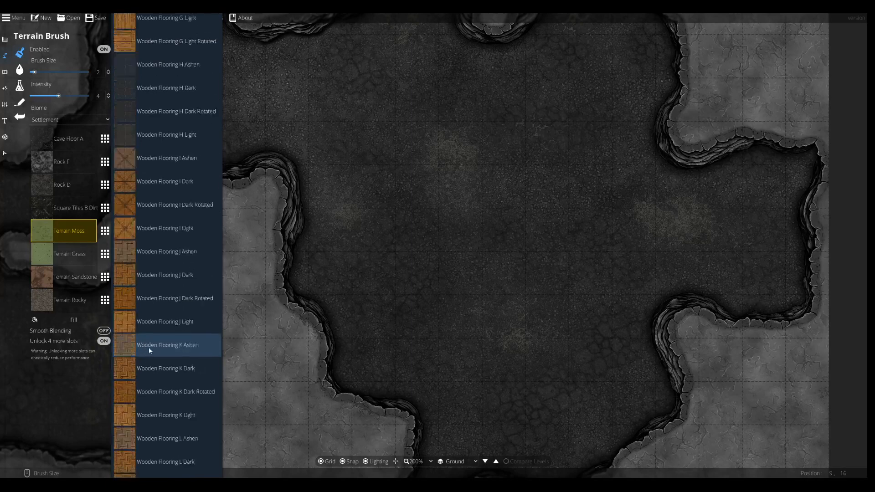
{"action": "scroll", "coordinate": [150, 353], "scroll_direction": "down", "scroll_amount": 18}
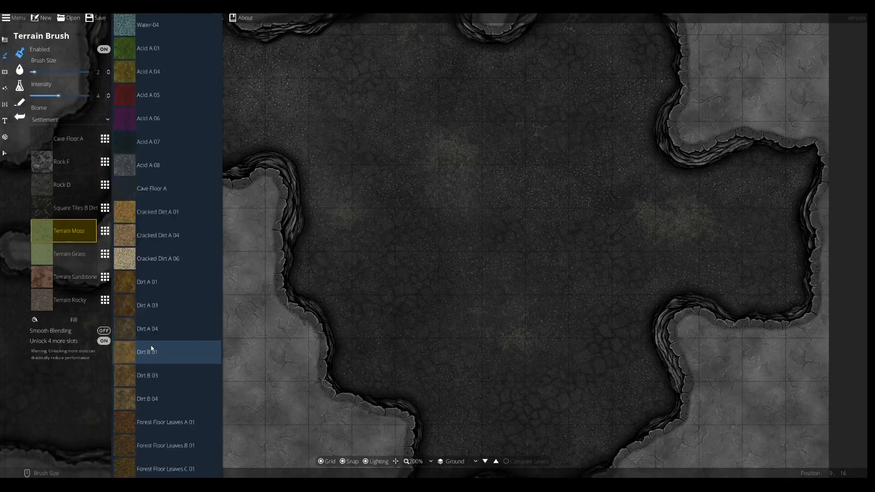
{"action": "scroll", "coordinate": [154, 343], "scroll_direction": "down", "scroll_amount": 20}
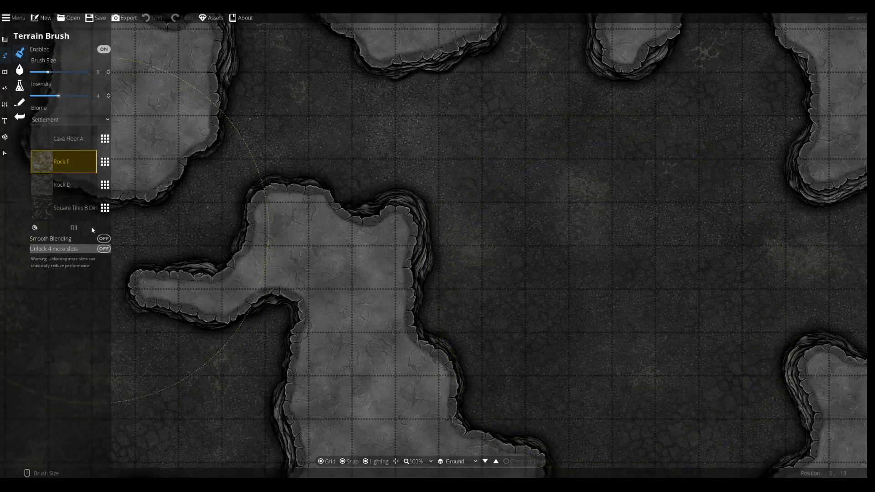
Step: Try unlocking four more terrain slots, and switch them off again
{"action": "left_click", "coordinate": [63, 215]}
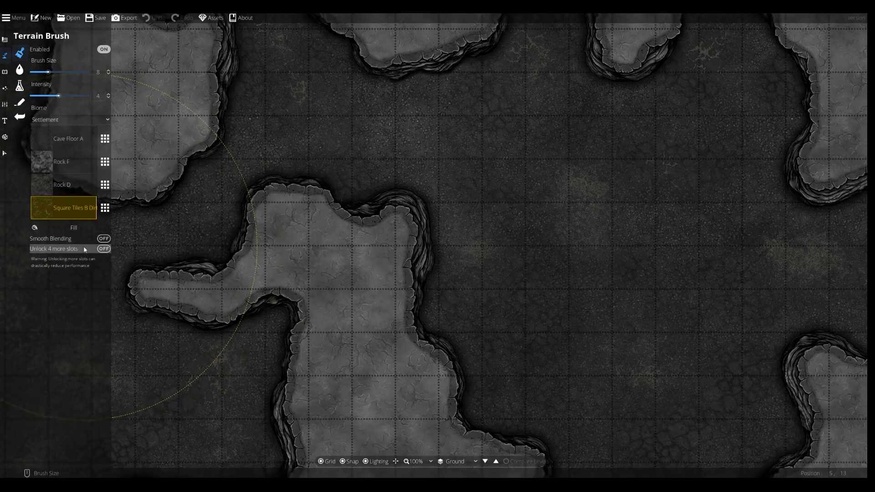
{"action": "left_click", "coordinate": [104, 248]}
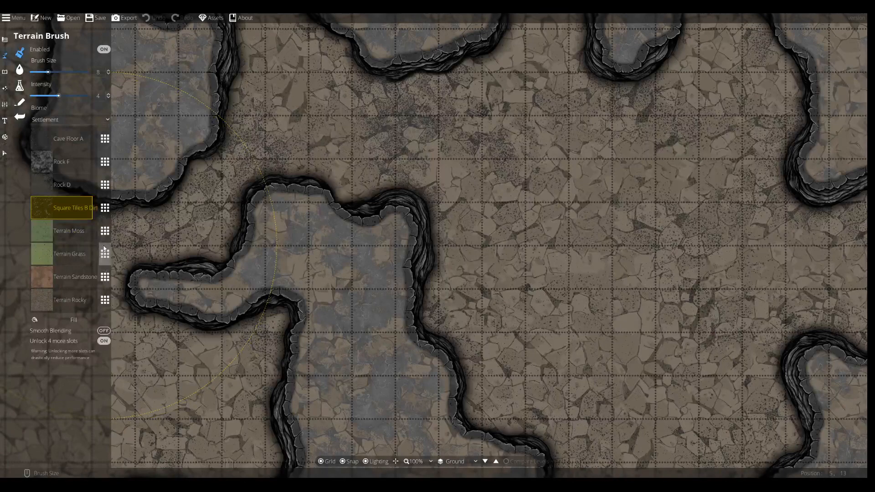
{"action": "left_click_drag", "start_coordinate": [386, 236], "coordinate": [571, 364]}
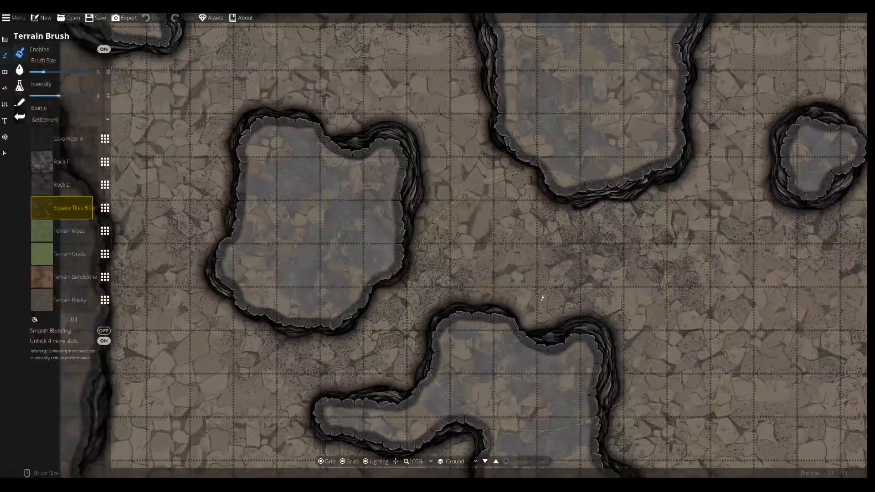
{"action": "scroll", "coordinate": [541, 298], "scroll_direction": "down", "scroll_amount": 2}
{"action": "key", "text": "super"}
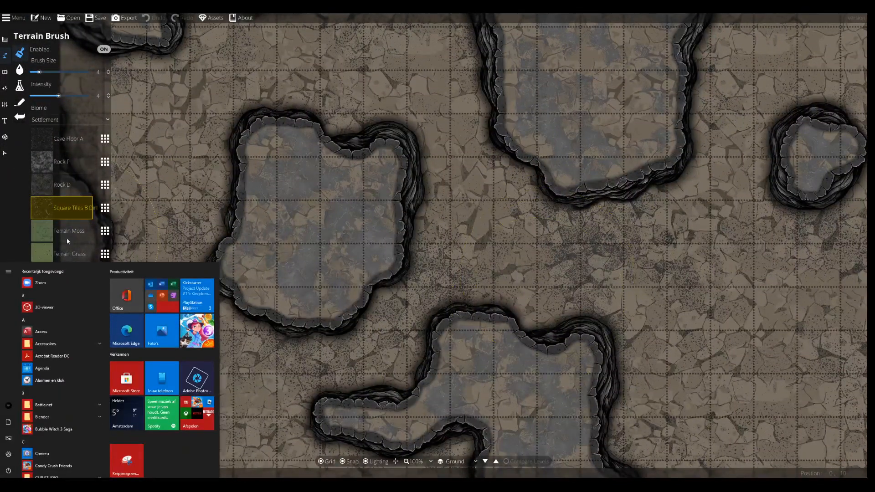
{"action": "left_click", "coordinate": [75, 211]}
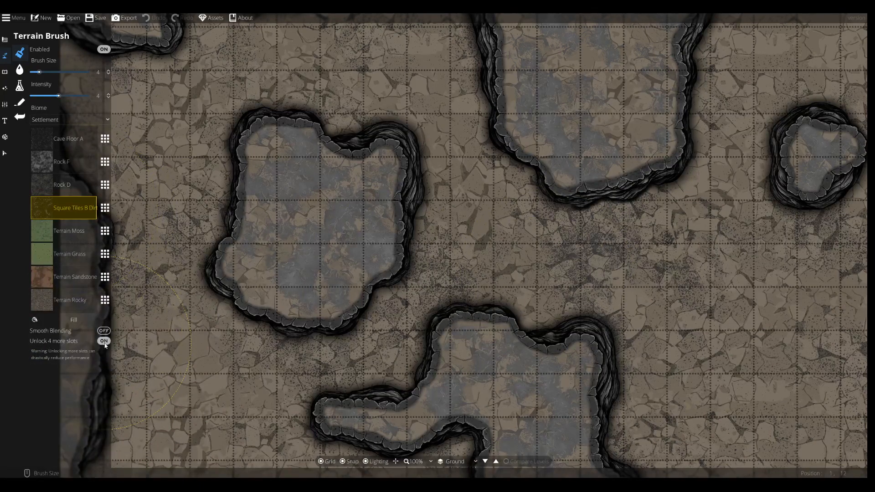
{"action": "left_click", "coordinate": [104, 340]}
Step: Paint Cave Floor A at brush size 2 over the edge of the dirt beside the rubble in the wall gap
{"action": "left_click_drag", "start_coordinate": [251, 315], "coordinate": [124, 218]}
{"action": "left_click_drag", "start_coordinate": [398, 129], "coordinate": [526, 436]}
{"action": "left_click_drag", "start_coordinate": [399, 263], "coordinate": [465, 312]}
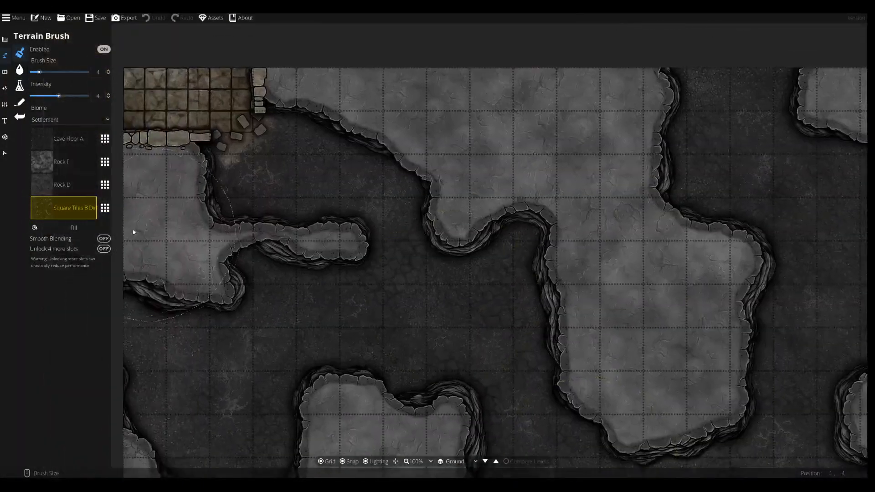
{"action": "left_click", "coordinate": [105, 208]}
{"action": "left_click", "coordinate": [84, 211]}
{"action": "left_click", "coordinate": [57, 185]}
{"action": "left_click", "coordinate": [55, 145]}
{"action": "scroll", "coordinate": [250, 182], "scroll_direction": "down", "scroll_amount": 2}
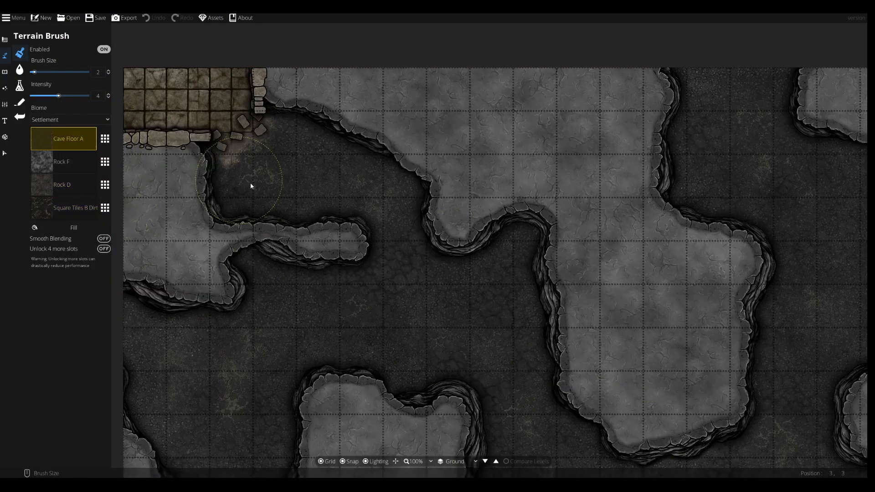
{"action": "left_click_drag", "start_coordinate": [232, 161], "coordinate": [263, 147]}
Step: Replace Square Tiles B Dirt in the fourth terrain slot with Water Still A 01
{"action": "left_click_drag", "start_coordinate": [464, 384], "coordinate": [258, 146]}
{"action": "left_click", "coordinate": [88, 209]}
{"action": "left_click", "coordinate": [106, 209]}
{"action": "scroll", "coordinate": [164, 301], "scroll_direction": "down", "scroll_amount": 15}
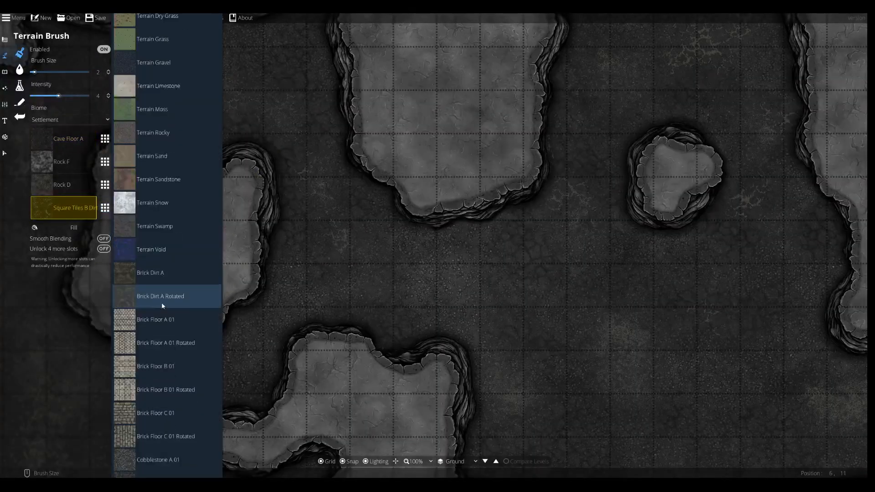
{"action": "scroll", "coordinate": [169, 301], "scroll_direction": "down", "scroll_amount": 15}
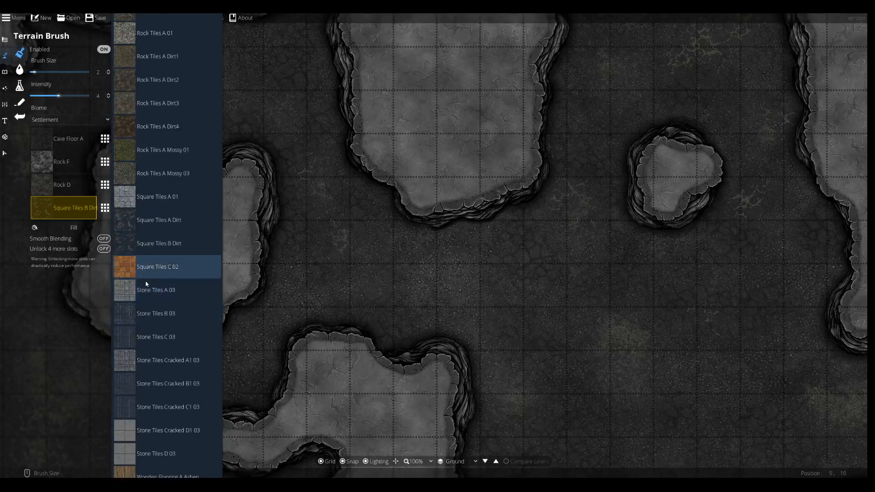
{"action": "scroll", "coordinate": [168, 319], "scroll_direction": "down", "scroll_amount": 15}
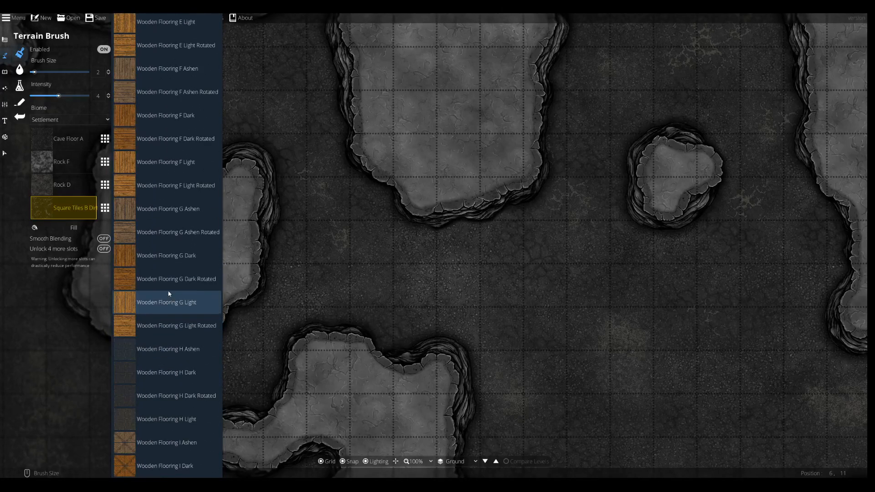
{"action": "scroll", "coordinate": [167, 315], "scroll_direction": "down", "scroll_amount": 12}
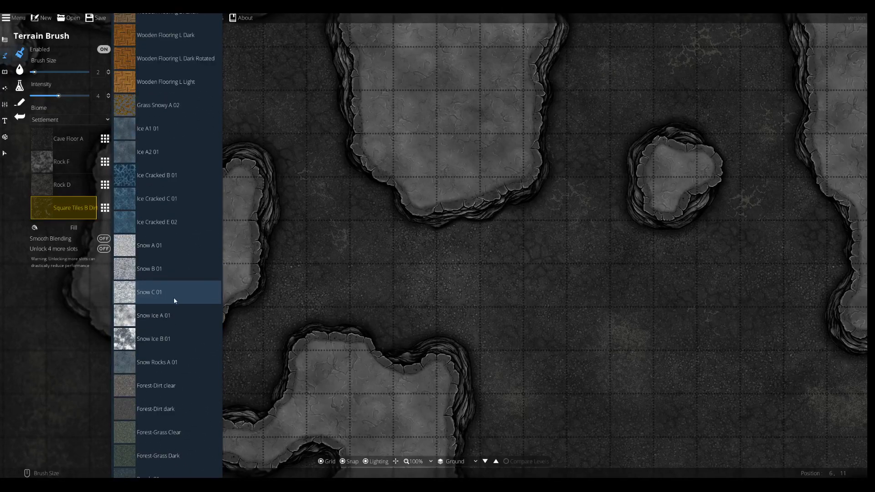
{"action": "scroll", "coordinate": [157, 165], "scroll_direction": "down", "scroll_amount": 15}
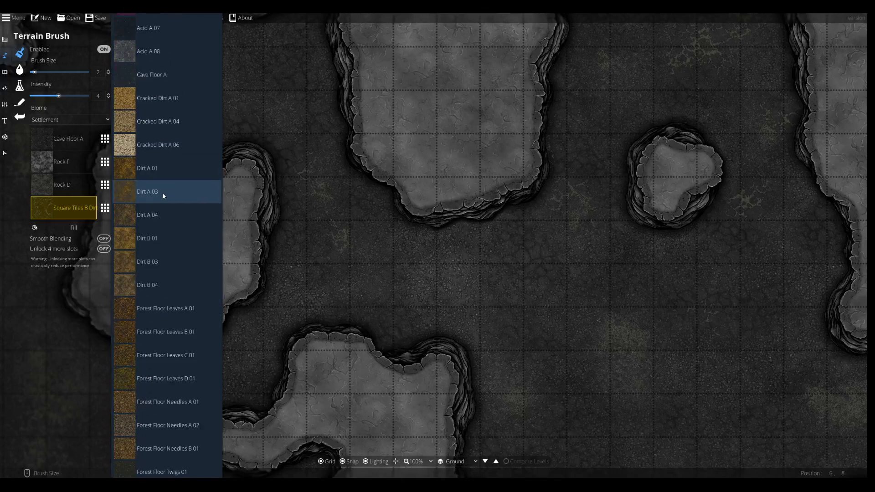
{"action": "scroll", "coordinate": [173, 253], "scroll_direction": "down", "scroll_amount": 12}
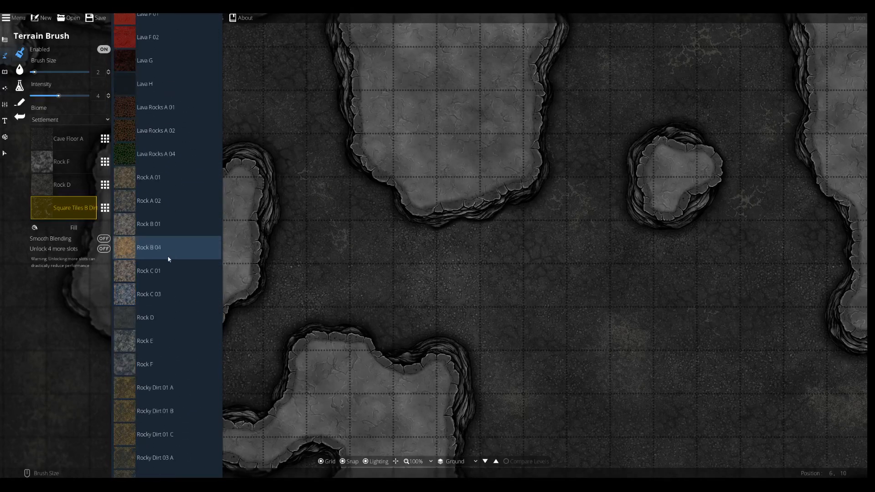
{"action": "scroll", "coordinate": [159, 243], "scroll_direction": "down", "scroll_amount": 10}
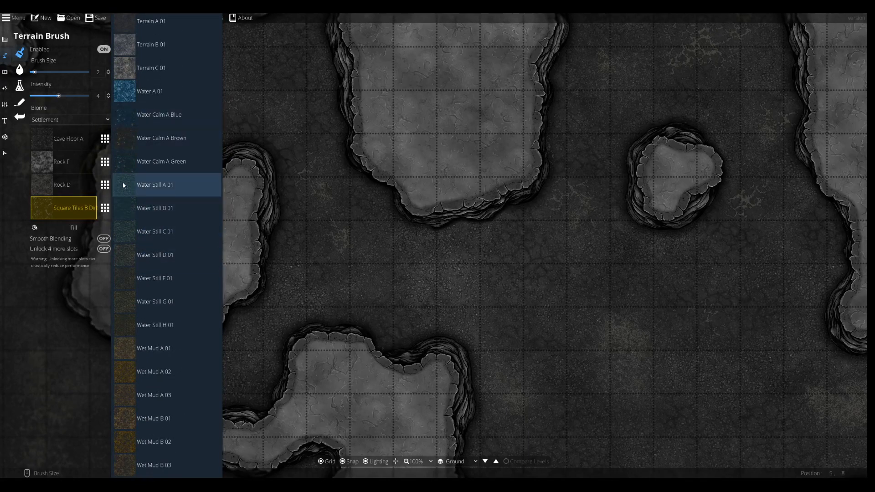
{"action": "left_click", "coordinate": [137, 185]}
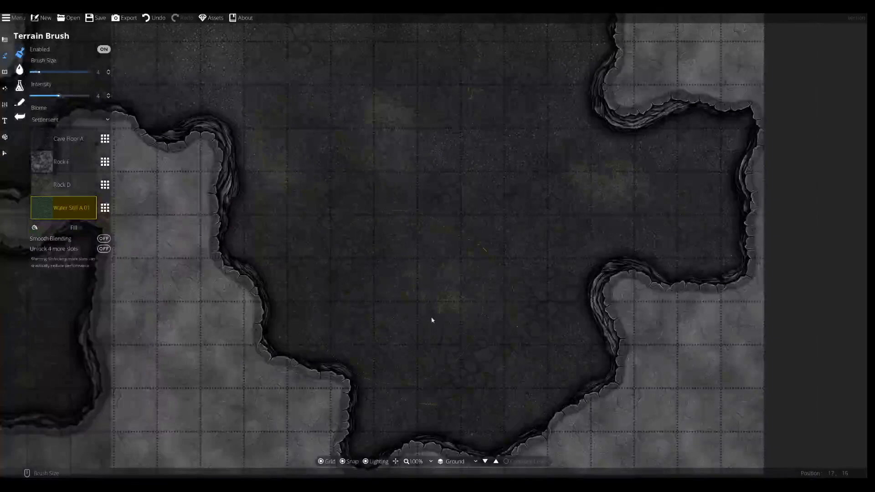
Step: Paint a Water Still A 01 pool in the southeastern cave chamber down to its southern wall, reducing the brush size from 4 to 1
{"action": "mouse_move", "coordinate": [432, 320]}
{"action": "left_mouse_down"}
{"action": "mouse_move", "coordinate": [445, 322]}
{"action": "mouse_move", "coordinate": [433, 351]}
{"action": "mouse_move", "coordinate": [426, 349]}
{"action": "left_mouse_up"}
{"action": "scroll", "coordinate": [420, 362], "scroll_direction": "down", "scroll_amount": 2}
{"action": "left_click_drag", "start_coordinate": [400, 404], "coordinate": [404, 344]}
{"action": "scroll", "coordinate": [403, 344], "scroll_direction": "down", "scroll_amount": 1}
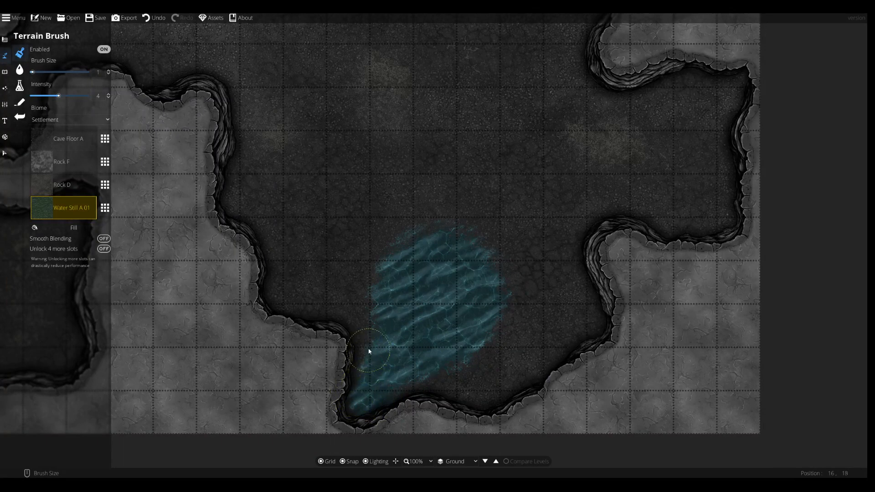
{"action": "left_click_drag", "start_coordinate": [435, 377], "coordinate": [421, 386]}
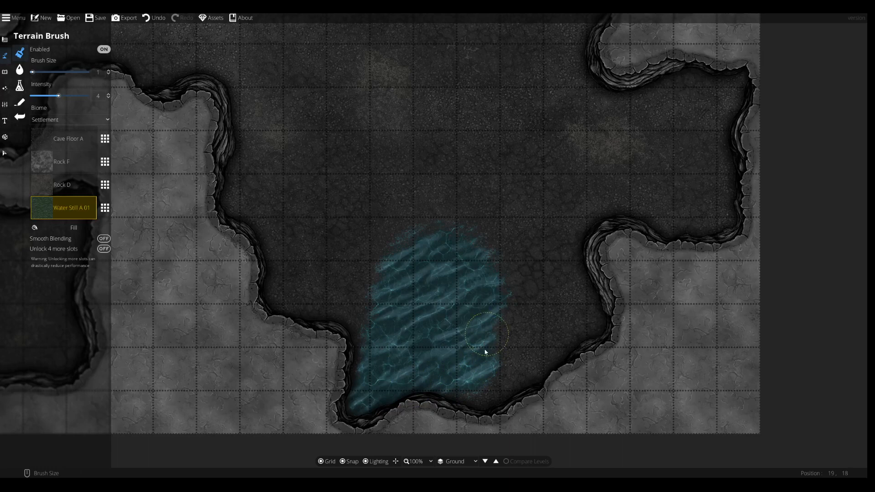
{"action": "mouse_move", "coordinate": [505, 392]}
{"action": "left_mouse_down"}
{"action": "mouse_move", "coordinate": [516, 357]}
{"action": "mouse_move", "coordinate": [495, 363]}
{"action": "left_mouse_up"}
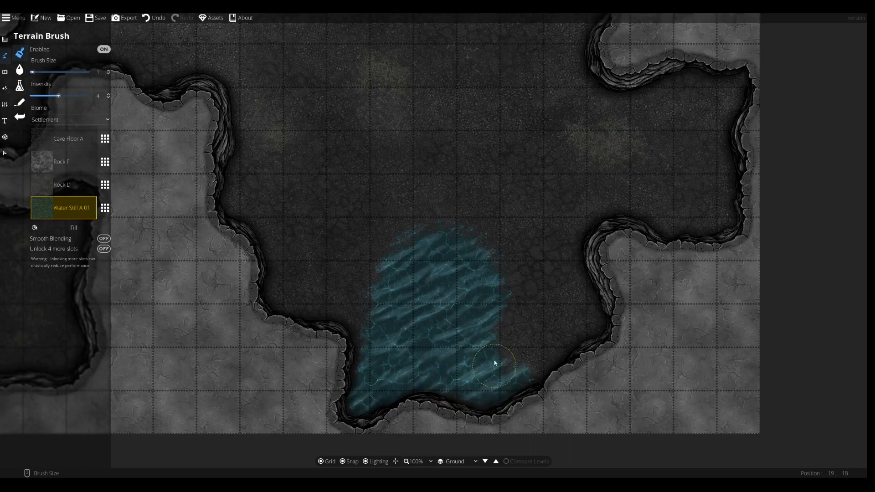
Step: Extend the Water Still A 01 pool northward and out to the chamber's western wall, using brush sizes 2 and 1
{"action": "mouse_move", "coordinate": [468, 248]}
{"action": "left_mouse_down"}
{"action": "mouse_move", "coordinate": [478, 306]}
{"action": "mouse_move", "coordinate": [467, 277]}
{"action": "mouse_move", "coordinate": [454, 286]}
{"action": "mouse_move", "coordinate": [434, 246]}
{"action": "mouse_move", "coordinate": [428, 262]}
{"action": "mouse_move", "coordinate": [425, 222]}
{"action": "mouse_move", "coordinate": [429, 250]}
{"action": "left_mouse_up"}
{"action": "mouse_move", "coordinate": [429, 250]}
{"action": "left_mouse_down"}
{"action": "mouse_move", "coordinate": [418, 330]}
{"action": "mouse_move", "coordinate": [406, 270]}
{"action": "mouse_move", "coordinate": [414, 287]}
{"action": "mouse_move", "coordinate": [418, 247]}
{"action": "mouse_move", "coordinate": [451, 318]}
{"action": "mouse_move", "coordinate": [429, 228]}
{"action": "mouse_move", "coordinate": [414, 251]}
{"action": "mouse_move", "coordinate": [392, 255]}
{"action": "mouse_move", "coordinate": [393, 318]}
{"action": "mouse_move", "coordinate": [387, 269]}
{"action": "mouse_move", "coordinate": [379, 404]}
{"action": "mouse_move", "coordinate": [392, 251]}
{"action": "mouse_move", "coordinate": [383, 276]}
{"action": "mouse_move", "coordinate": [406, 262]}
{"action": "mouse_move", "coordinate": [398, 236]}
{"action": "mouse_move", "coordinate": [418, 211]}
{"action": "mouse_move", "coordinate": [389, 238]}
{"action": "mouse_move", "coordinate": [376, 292]}
{"action": "left_mouse_up"}
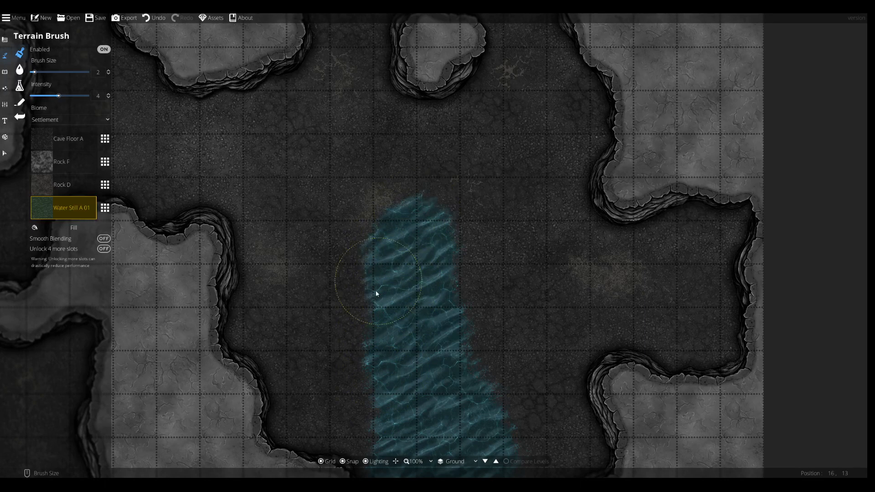
{"action": "mouse_move", "coordinate": [358, 366]}
{"action": "left_mouse_down"}
{"action": "mouse_move", "coordinate": [344, 395]}
{"action": "mouse_move", "coordinate": [312, 413]}
{"action": "left_mouse_up"}
{"action": "left_click_drag", "start_coordinate": [402, 301], "coordinate": [410, 232]}
{"action": "mouse_move", "coordinate": [390, 361]}
{"action": "left_mouse_down"}
{"action": "mouse_move", "coordinate": [381, 378]}
{"action": "mouse_move", "coordinate": [372, 362]}
{"action": "left_mouse_up"}
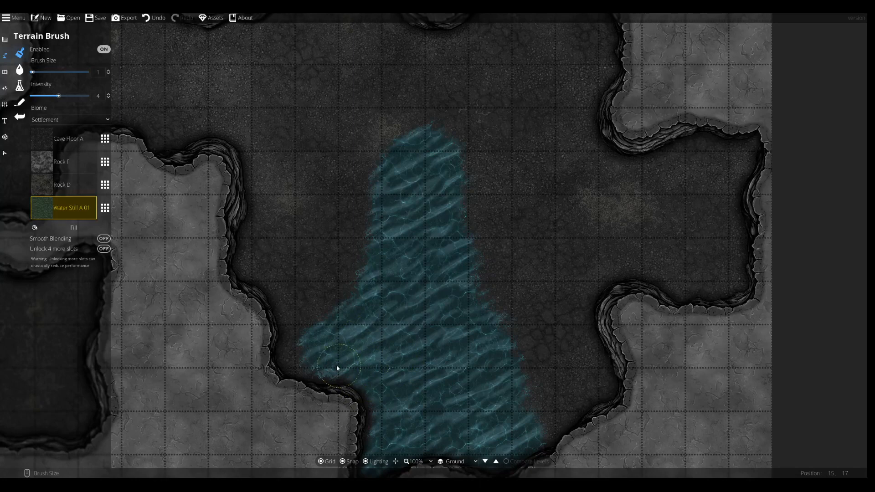
{"action": "left_click_drag", "start_coordinate": [305, 323], "coordinate": [318, 302]}
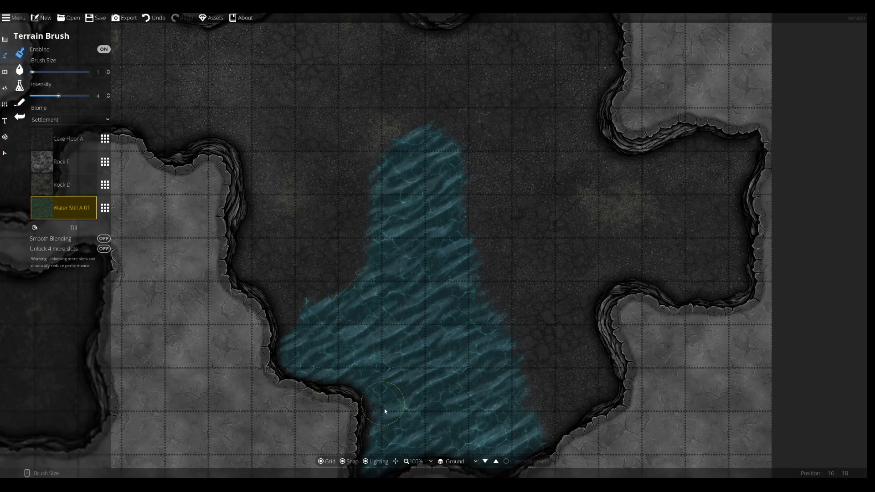
{"action": "left_click_drag", "start_coordinate": [427, 401], "coordinate": [401, 368]}
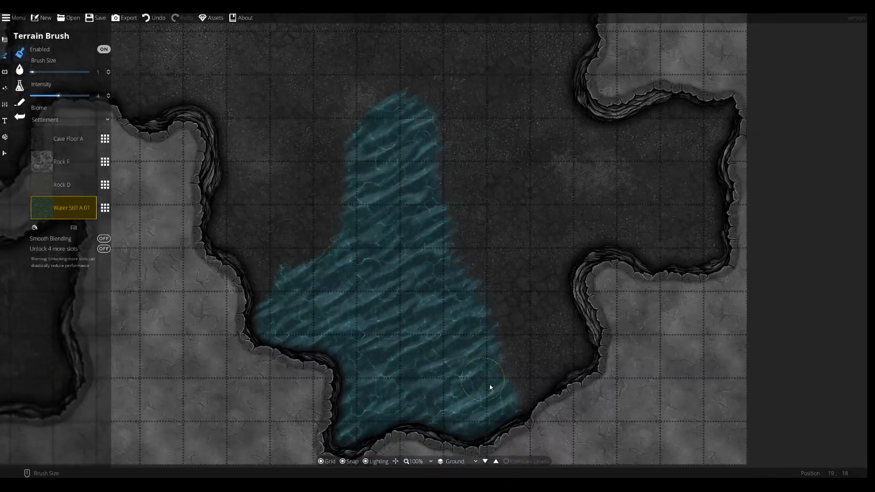
Step: Paint Water Still A 01 at brush size 1 out to the southeastern wall and widen the pool's eastern side
{"action": "mouse_move", "coordinate": [541, 379]}
{"action": "left_mouse_down"}
{"action": "mouse_move", "coordinate": [498, 378]}
{"action": "mouse_move", "coordinate": [519, 377]}
{"action": "mouse_move", "coordinate": [494, 358]}
{"action": "mouse_move", "coordinate": [538, 371]}
{"action": "mouse_move", "coordinate": [530, 357]}
{"action": "mouse_move", "coordinate": [494, 343]}
{"action": "left_mouse_up"}
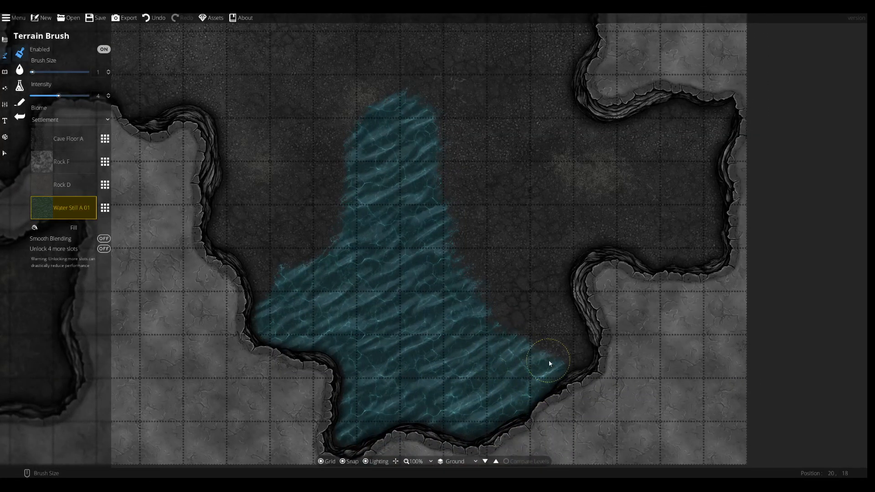
{"action": "left_click_drag", "start_coordinate": [550, 339], "coordinate": [577, 349]}
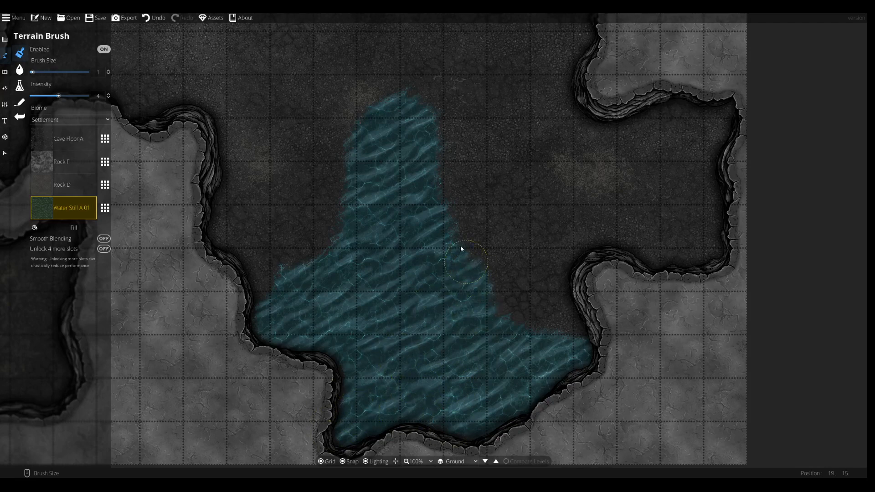
{"action": "mouse_move", "coordinate": [477, 265]}
{"action": "left_mouse_down"}
{"action": "mouse_move", "coordinate": [482, 232]}
{"action": "mouse_move", "coordinate": [461, 219]}
{"action": "mouse_move", "coordinate": [466, 236]}
{"action": "left_mouse_up"}
{"action": "left_click_drag", "start_coordinate": [461, 192], "coordinate": [433, 165]}
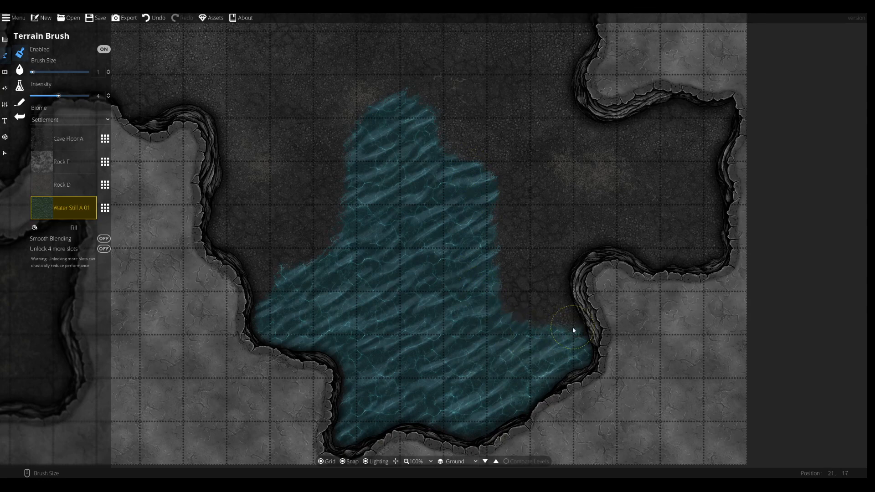
{"action": "left_click_drag", "start_coordinate": [515, 305], "coordinate": [529, 308]}
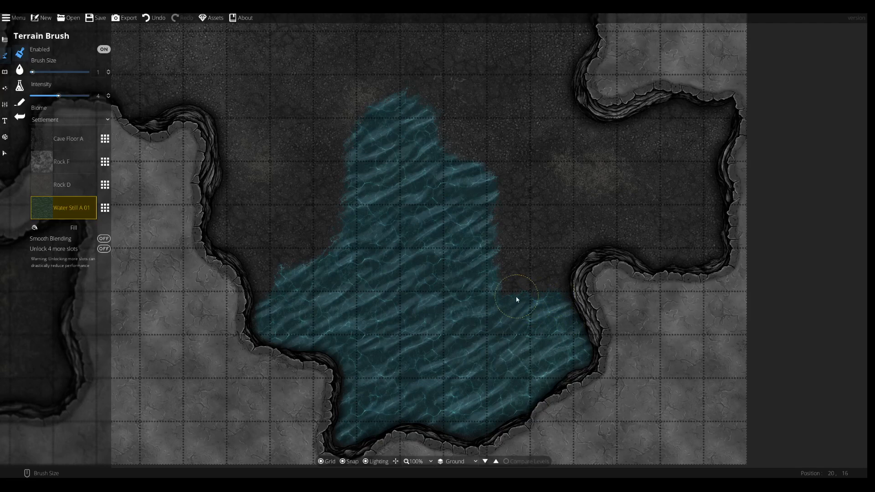
{"action": "mouse_move", "coordinate": [428, 238]}
{"action": "left_mouse_down"}
{"action": "mouse_move", "coordinate": [482, 341]}
{"action": "mouse_move", "coordinate": [470, 318]}
{"action": "mouse_move", "coordinate": [449, 334]}
{"action": "mouse_move", "coordinate": [417, 234]}
{"action": "left_mouse_up"}
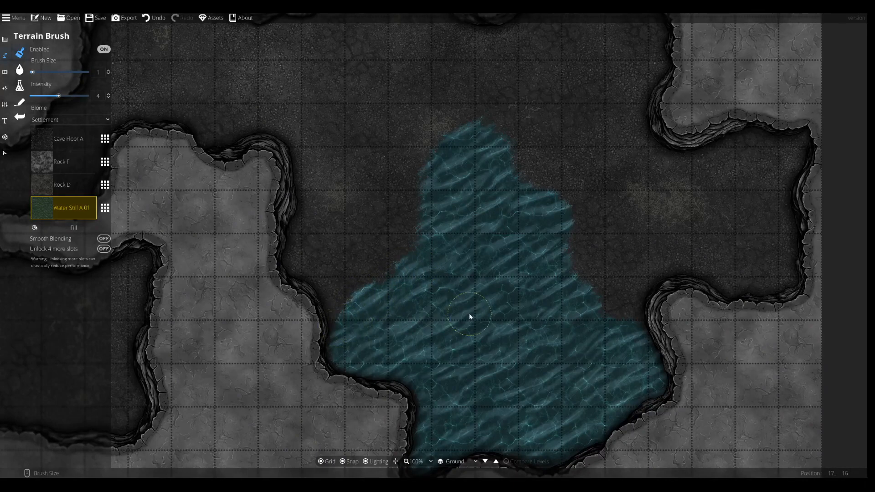
Step: Try a thin stone-edge path on the cave floor northwest of the pool, and undo it
{"action": "mouse_move", "coordinate": [5, 56]}
{"action": "left_click", "coordinate": [40, 103]}
{"action": "scroll", "coordinate": [50, 294], "scroll_direction": "down", "scroll_amount": 5}
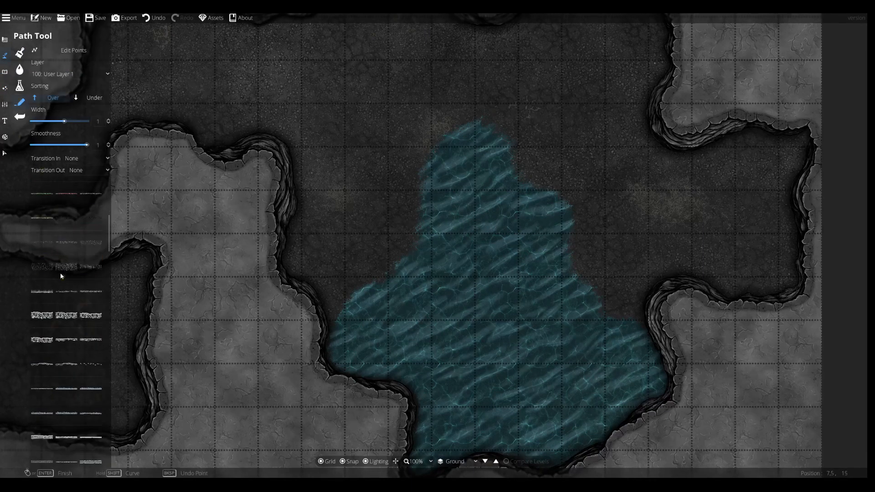
{"action": "scroll", "coordinate": [86, 314], "scroll_direction": "down", "scroll_amount": 5}
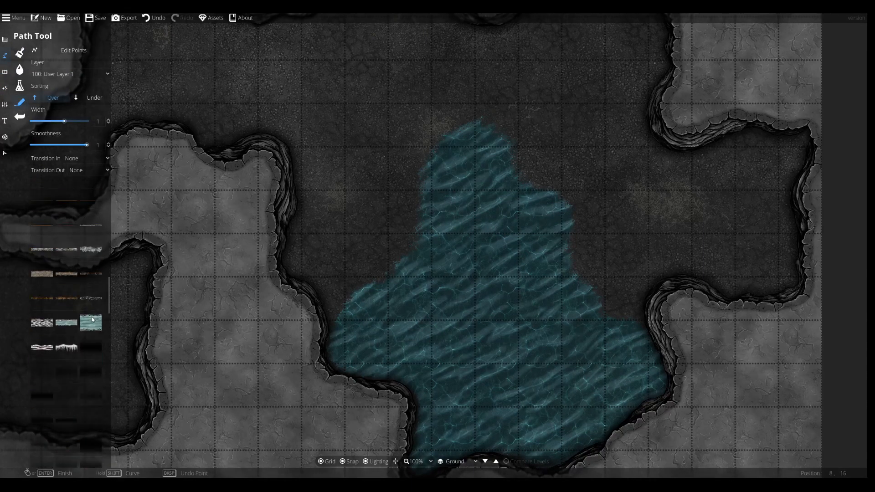
{"action": "scroll", "coordinate": [91, 309], "scroll_direction": "down", "scroll_amount": 5}
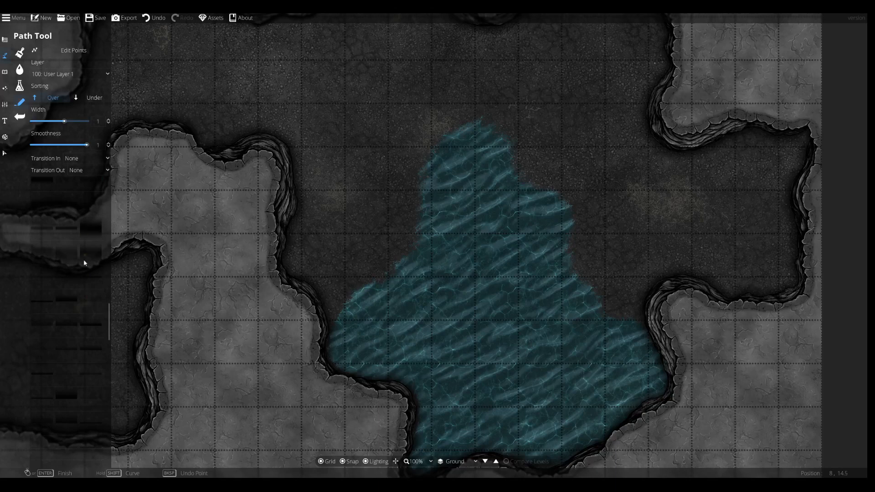
{"action": "scroll", "coordinate": [80, 291], "scroll_direction": "down", "scroll_amount": 5}
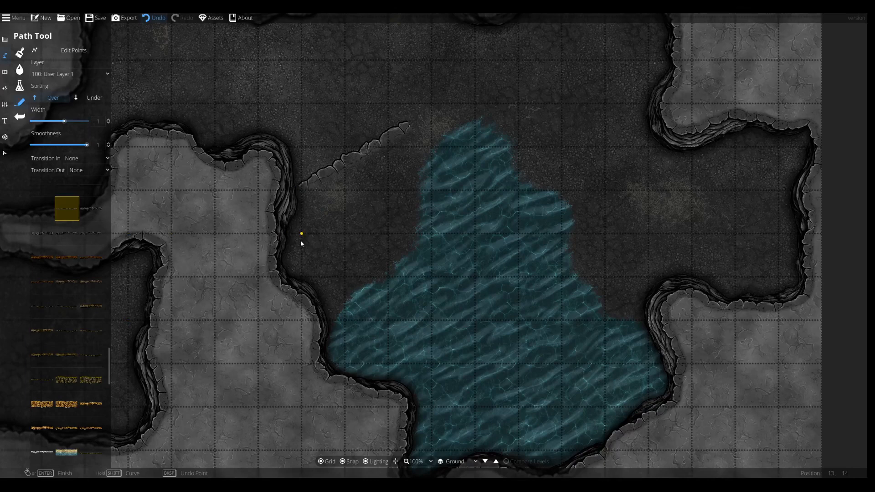
{"action": "key", "text": "ctrl+z"}
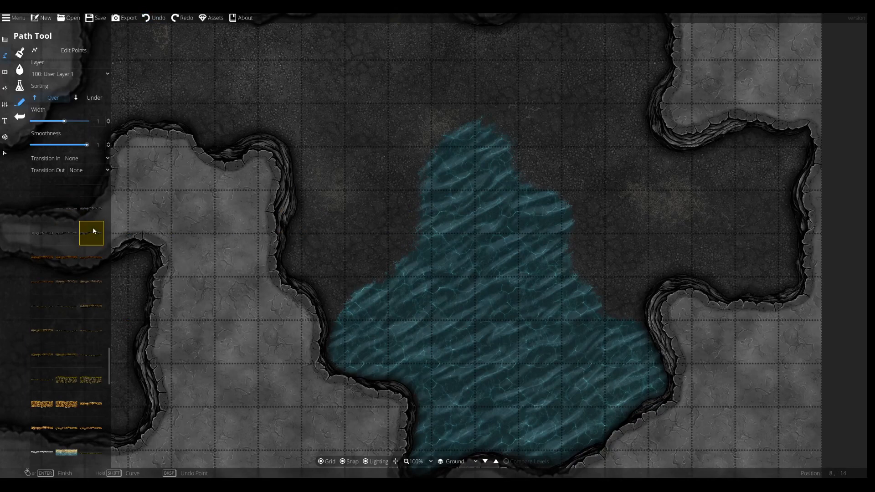
Step: Turn off snapping and draw a rocky bank path of width 1 around the pool's northern side, from the western wall to the eastern wall
{"action": "scroll", "coordinate": [88, 237], "scroll_direction": "down", "scroll_amount": 6}
{"action": "scroll", "coordinate": [89, 237], "scroll_direction": "down", "scroll_amount": 4}
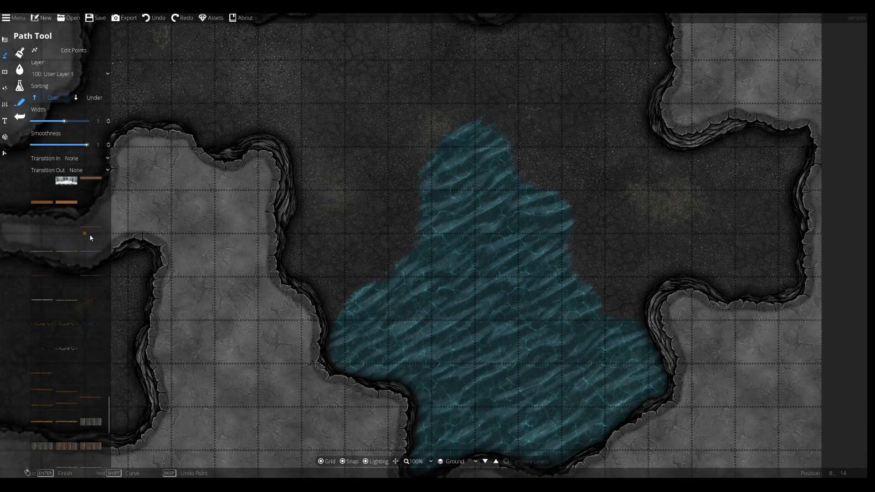
{"action": "key", "text": "s"}
{"action": "left_click", "coordinate": [316, 301]}
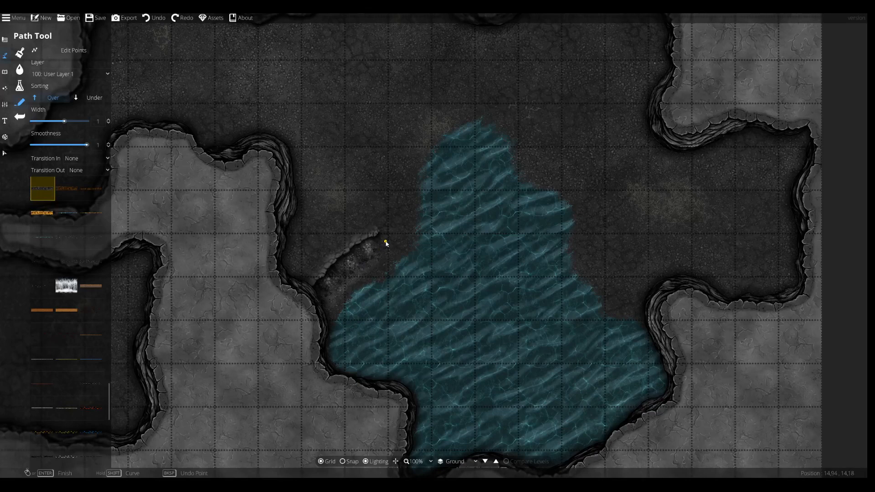
{"action": "left_click", "coordinate": [398, 221]}
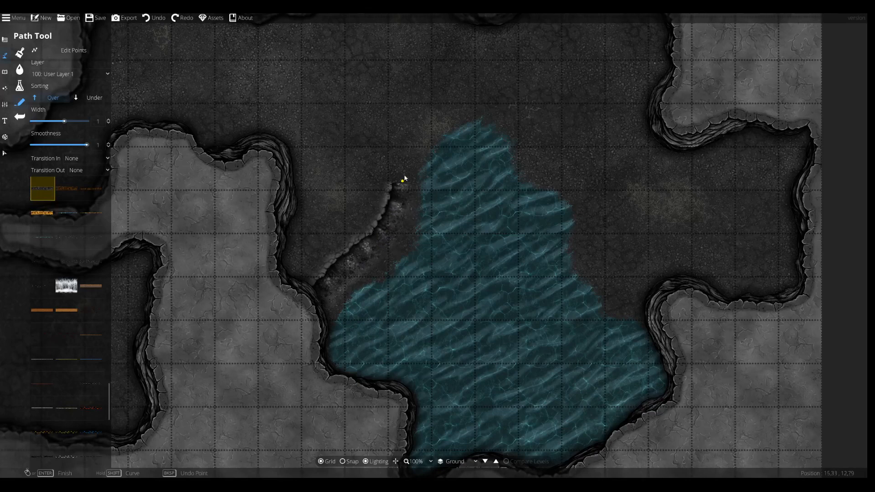
{"action": "left_click", "coordinate": [416, 131]}
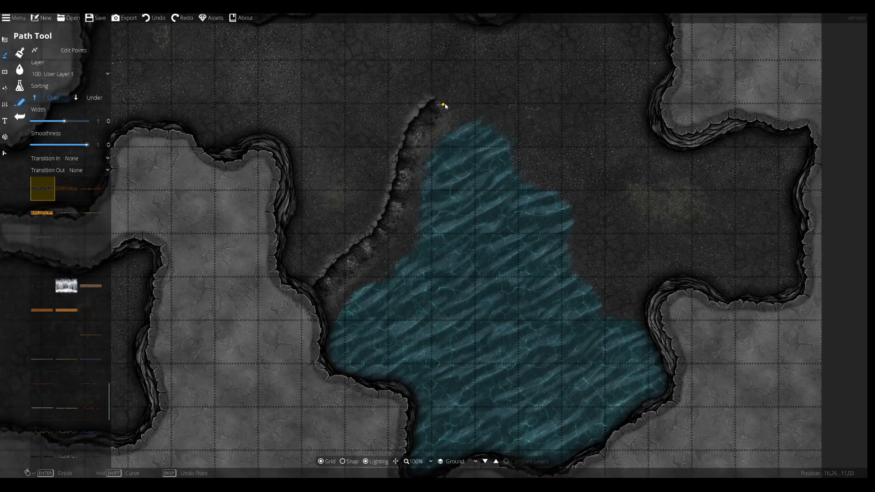
{"action": "left_click", "coordinate": [488, 96]}
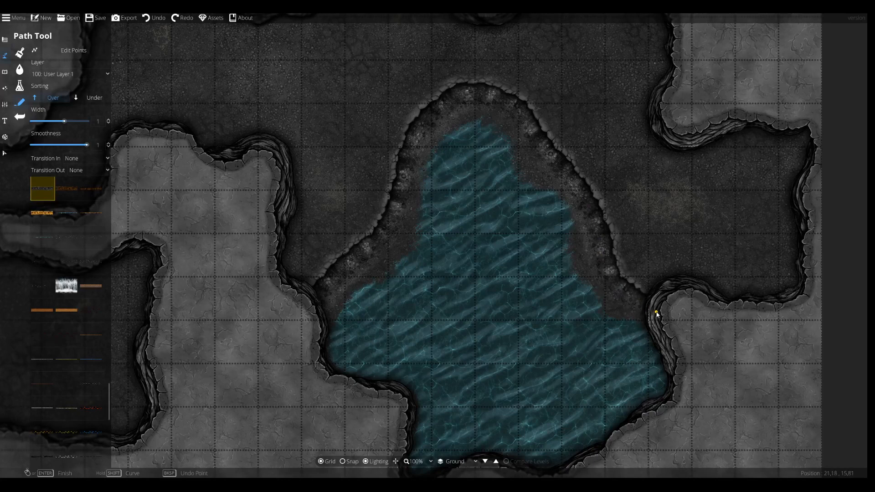
Step: Fill the gaps between the pool and the rocky bank with Water Still A 01 at brush size 1
{"action": "left_click", "coordinate": [20, 52]}
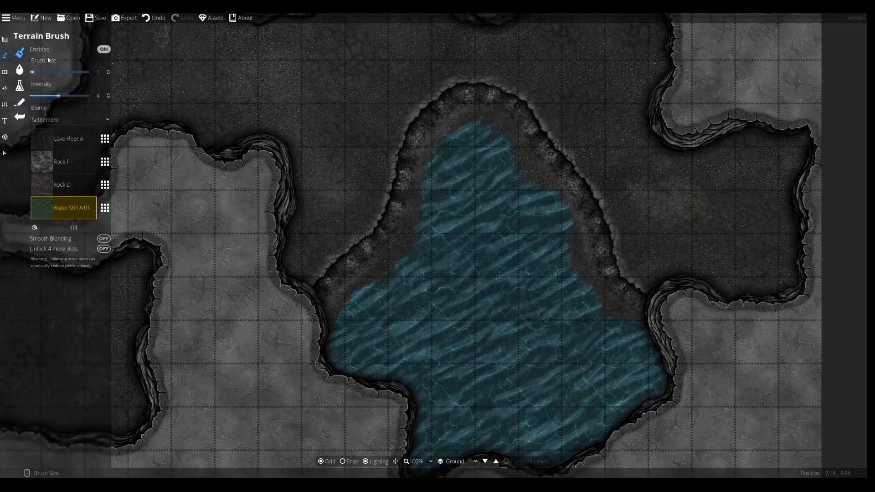
{"action": "mouse_move", "coordinate": [400, 274]}
{"action": "left_mouse_down"}
{"action": "mouse_move", "coordinate": [379, 289]}
{"action": "mouse_move", "coordinate": [404, 251]}
{"action": "left_mouse_up"}
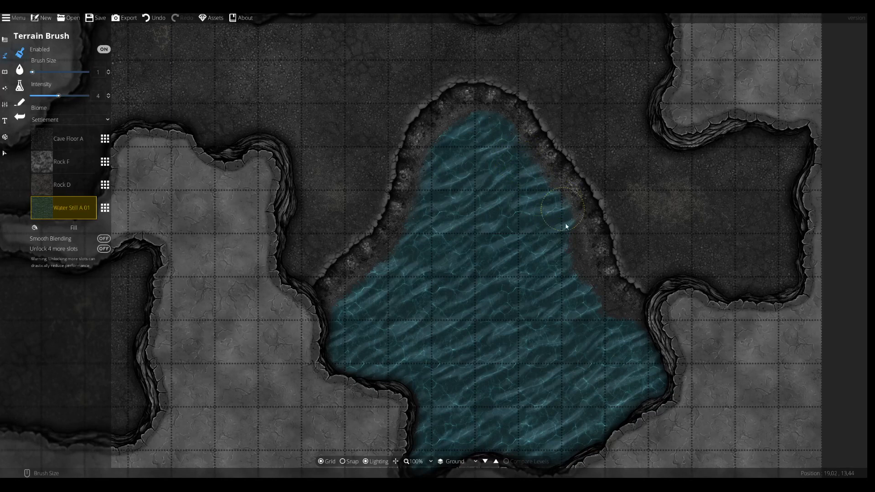
{"action": "left_click_drag", "start_coordinate": [591, 300], "coordinate": [611, 320]}
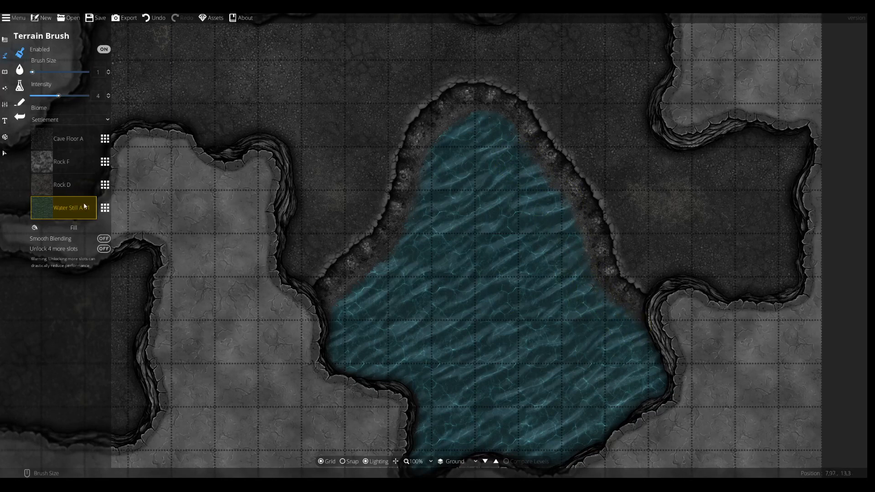
Step: Browse the path styles and try a different one at the pool's western bank, then undo it
{"action": "left_click", "coordinate": [21, 104]}
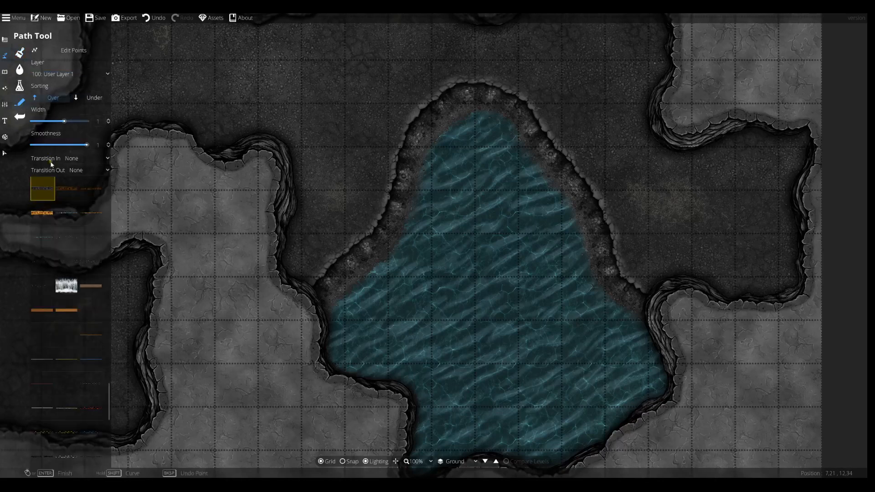
{"action": "scroll", "coordinate": [51, 263], "scroll_direction": "down", "scroll_amount": 3}
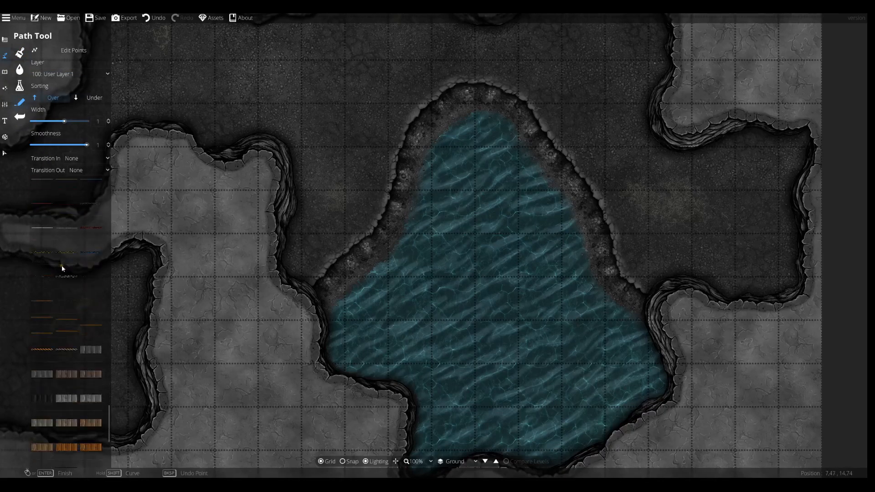
{"action": "scroll", "coordinate": [76, 288], "scroll_direction": "up", "scroll_amount": 3}
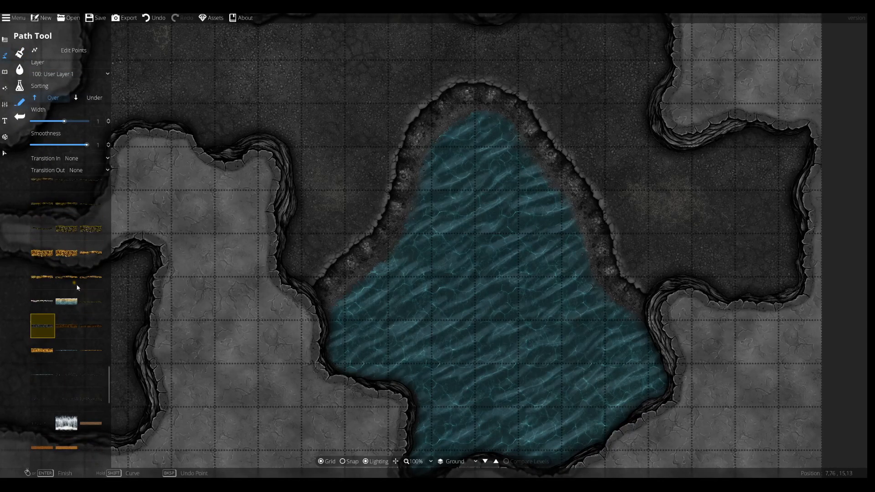
{"action": "scroll", "coordinate": [77, 293], "scroll_direction": "up", "scroll_amount": 3}
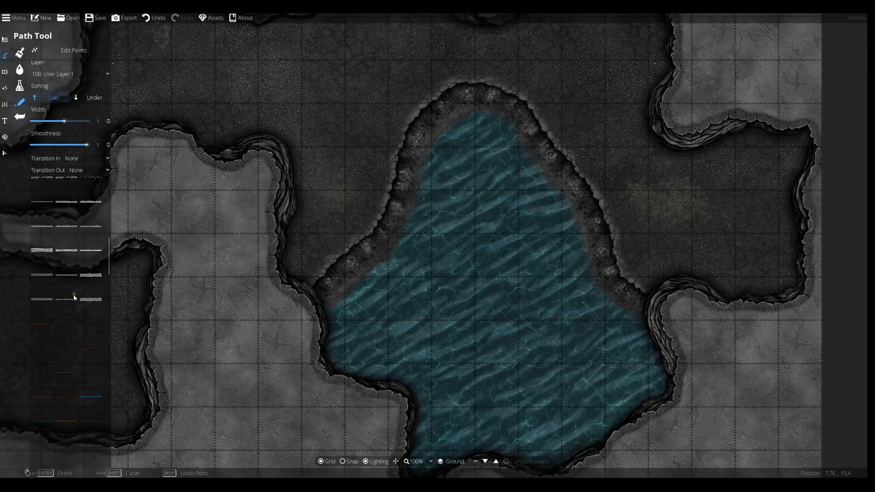
{"action": "scroll", "coordinate": [73, 298], "scroll_direction": "down", "scroll_amount": 2}
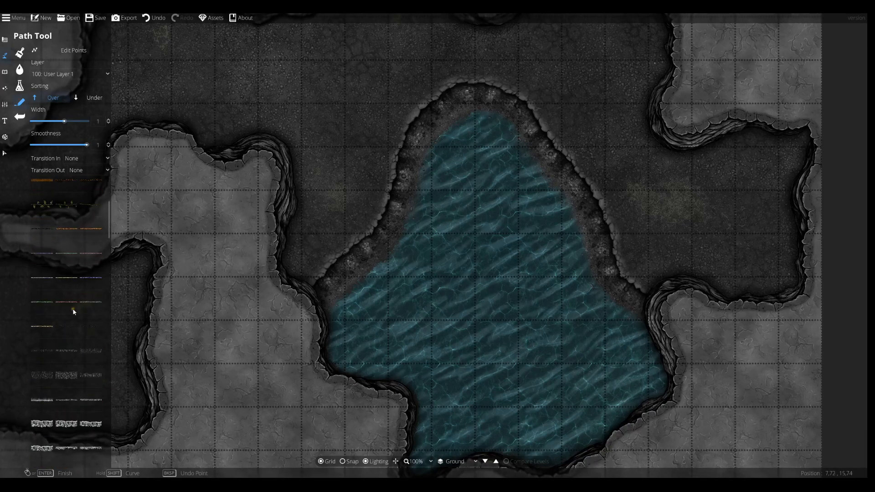
{"action": "left_click", "coordinate": [67, 280]}
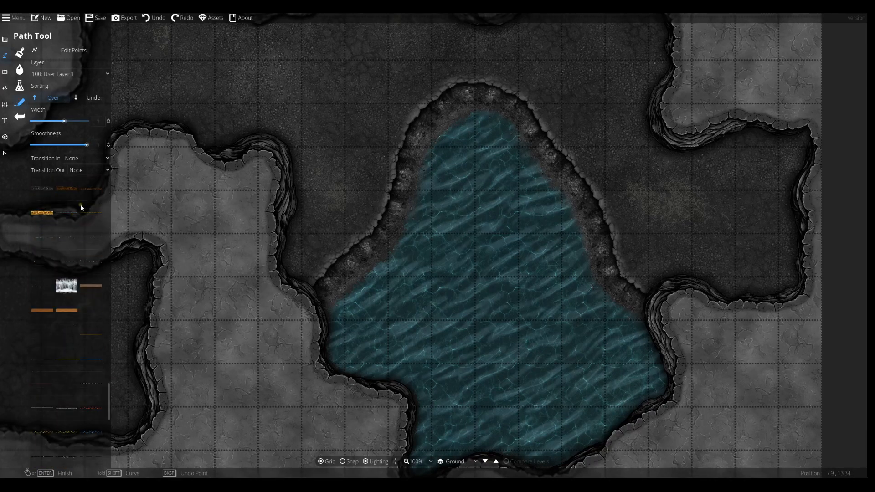
{"action": "left_click", "coordinate": [83, 210]}
{"action": "left_click", "coordinate": [68, 216]}
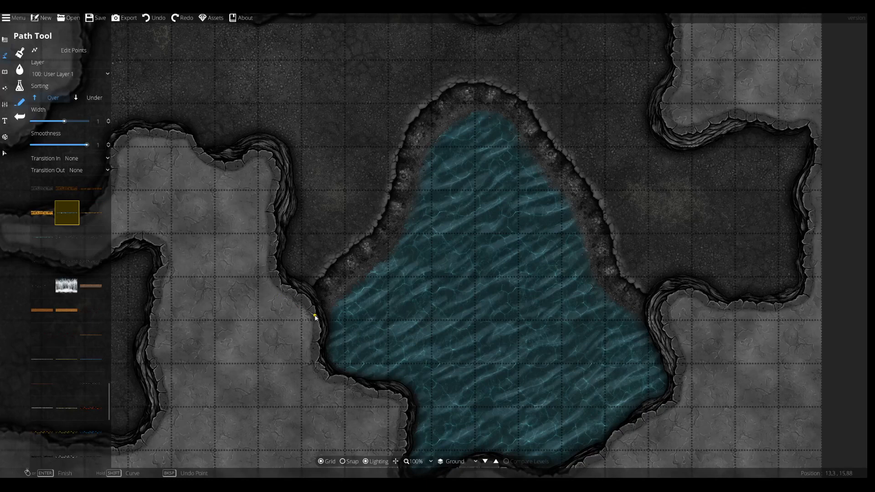
{"action": "key", "text": "ctrl+z"}
Step: Draw a foamy water-edge path of width 0.44 along the inside of the rocky bank, from the eastern wall to the western wall
{"action": "left_click", "coordinate": [39, 242]}
{"action": "left_click", "coordinate": [602, 292]}
{"action": "mouse_move", "coordinate": [632, 311]}
{"action": "left_mouse_down"}
{"action": "mouse_move", "coordinate": [611, 289]}
{"action": "mouse_move", "coordinate": [607, 297]}
{"action": "mouse_move", "coordinate": [566, 201]}
{"action": "left_mouse_up"}
{"action": "key", "text": "ctrl+z"}
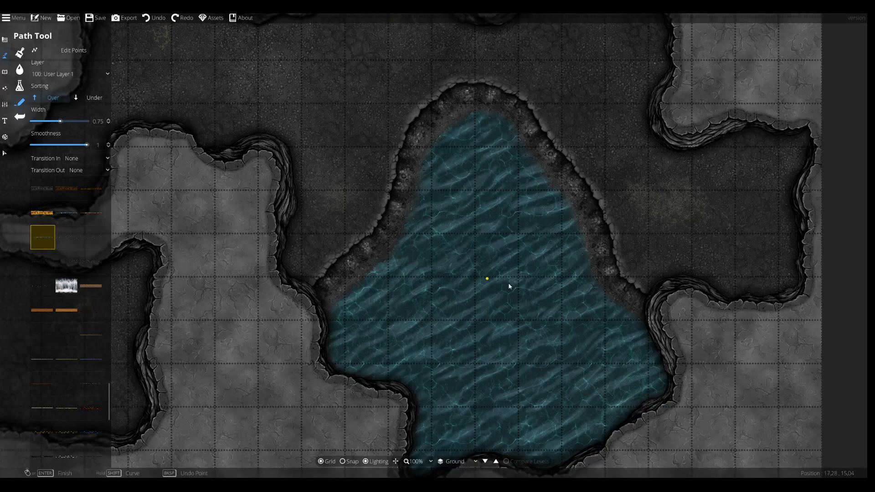
{"action": "mouse_move", "coordinate": [647, 327]}
{"action": "left_mouse_down"}
{"action": "mouse_move", "coordinate": [594, 282]}
{"action": "mouse_move", "coordinate": [567, 198]}
{"action": "mouse_move", "coordinate": [518, 125]}
{"action": "mouse_move", "coordinate": [495, 110]}
{"action": "mouse_move", "coordinate": [456, 118]}
{"action": "mouse_move", "coordinate": [422, 167]}
{"action": "left_mouse_up"}
{"action": "key", "text": "ctrl+z"}
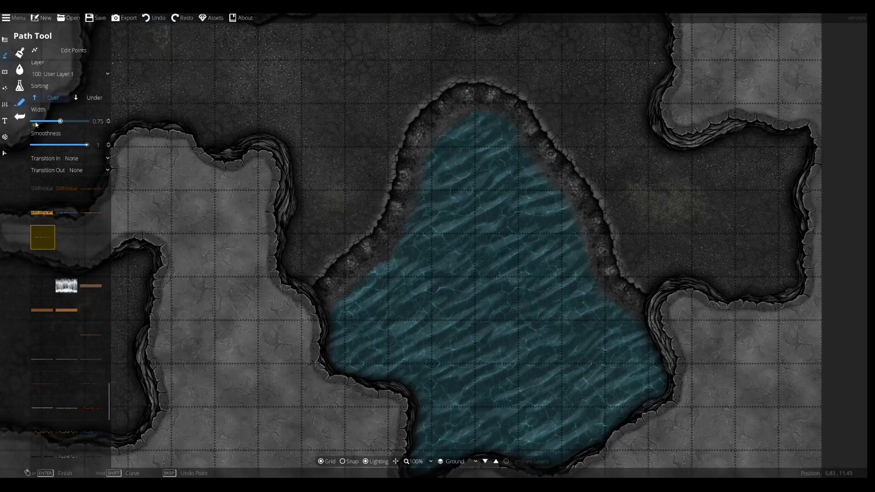
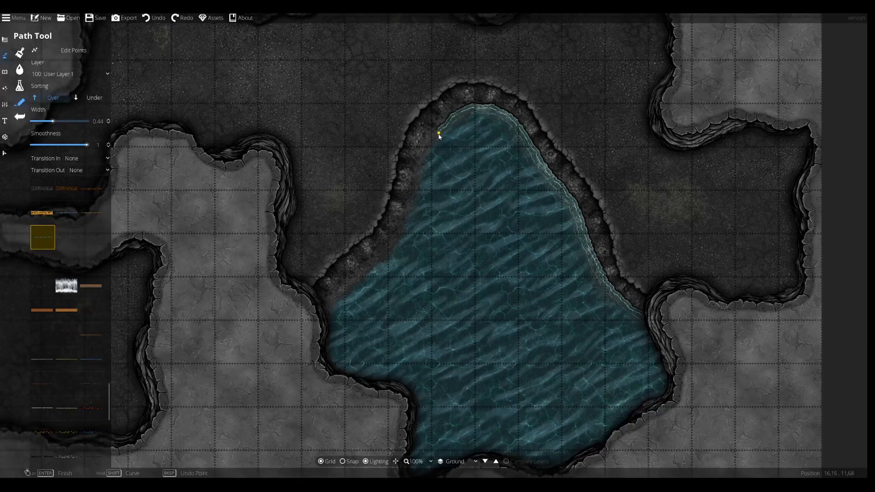
{"action": "mouse_move", "coordinate": [414, 209]}
{"action": "left_mouse_down"}
{"action": "mouse_move", "coordinate": [400, 238]}
{"action": "mouse_move", "coordinate": [338, 294]}
{"action": "left_mouse_up"}
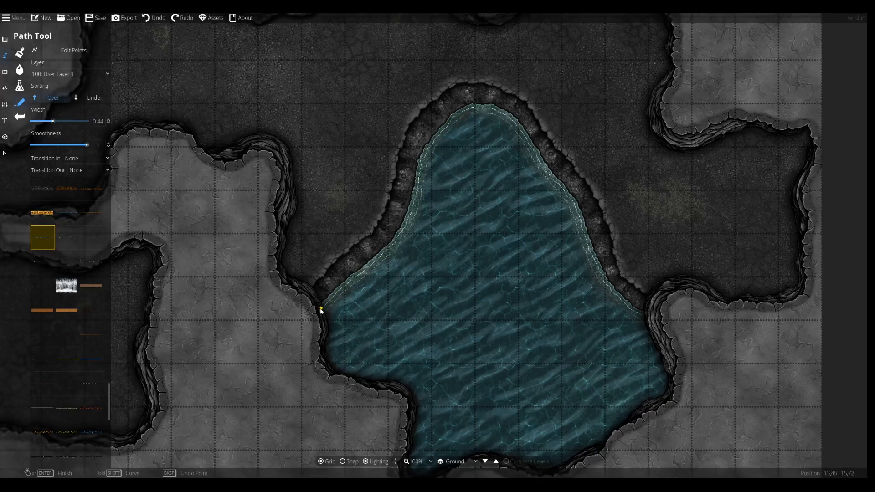
Step: Reshape the southwestern end of the foamy water-edge path by moving its points off the rocky bank towards the pool
{"action": "scroll", "coordinate": [351, 305], "scroll_direction": "up", "scroll_amount": 6}
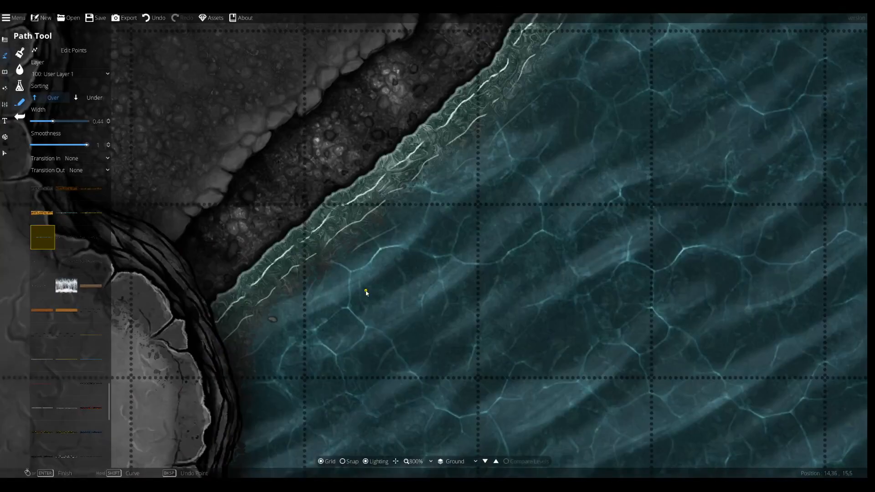
{"action": "left_click", "coordinate": [73, 50]}
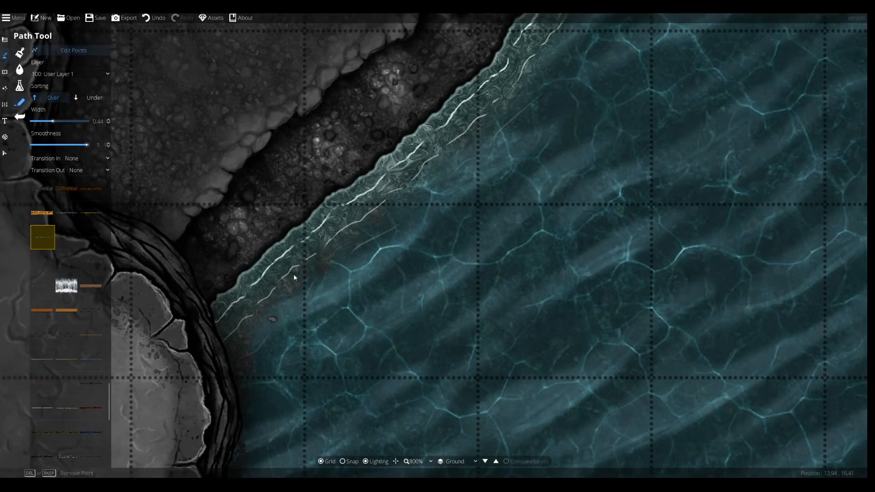
{"action": "left_click_drag", "start_coordinate": [204, 333], "coordinate": [212, 369]}
{"action": "left_click_drag", "start_coordinate": [301, 240], "coordinate": [315, 257]}
{"action": "left_click_drag", "start_coordinate": [400, 166], "coordinate": [418, 195]}
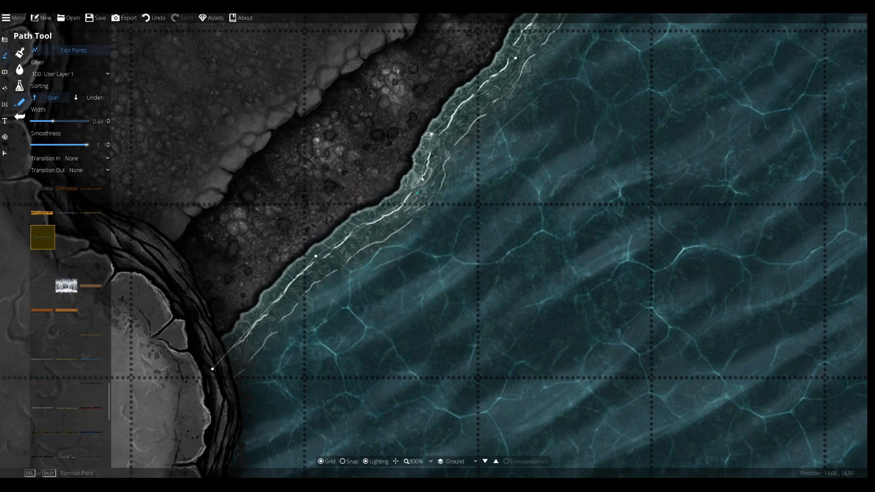
Step: Adjust the points of the foamy water-edge path along the pool's upper western bank to give the shoreline a more irregular curve
{"action": "left_click_drag", "start_coordinate": [444, 122], "coordinate": [367, 389]}
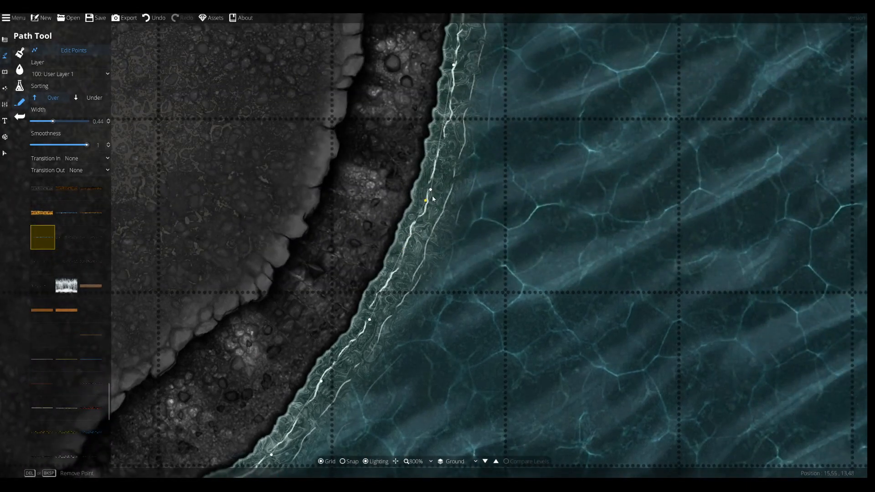
{"action": "left_click_drag", "start_coordinate": [436, 191], "coordinate": [478, 198]}
{"action": "left_click_drag", "start_coordinate": [435, 245], "coordinate": [418, 229]}
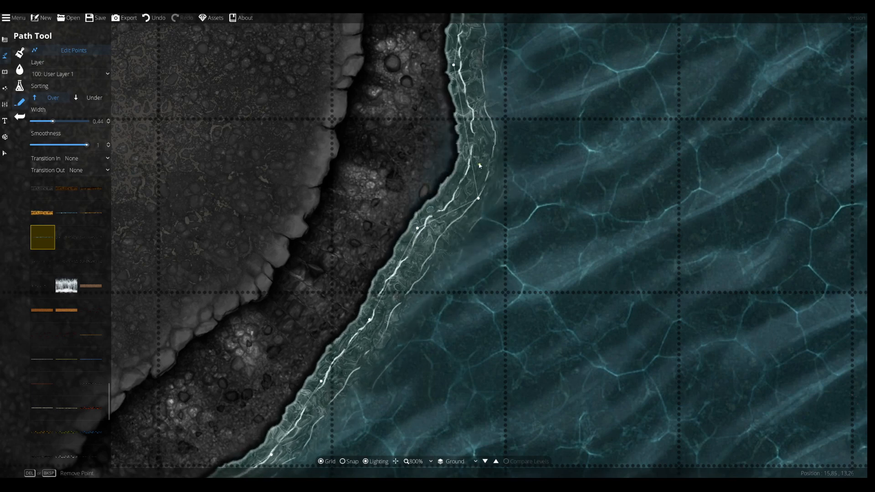
{"action": "left_click_drag", "start_coordinate": [471, 148], "coordinate": [458, 163]}
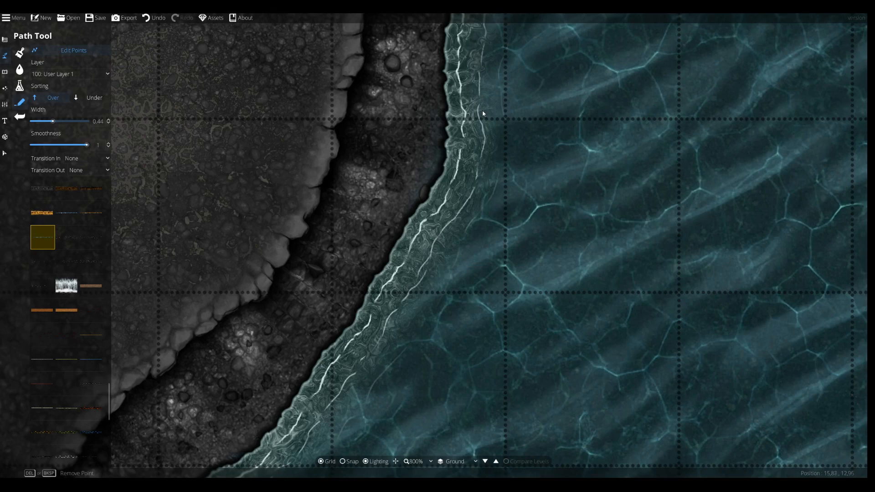
{"action": "left_click_drag", "start_coordinate": [483, 113], "coordinate": [444, 304]}
{"action": "left_click_drag", "start_coordinate": [416, 262], "coordinate": [427, 250]}
{"action": "left_click_drag", "start_coordinate": [428, 166], "coordinate": [438, 169]}
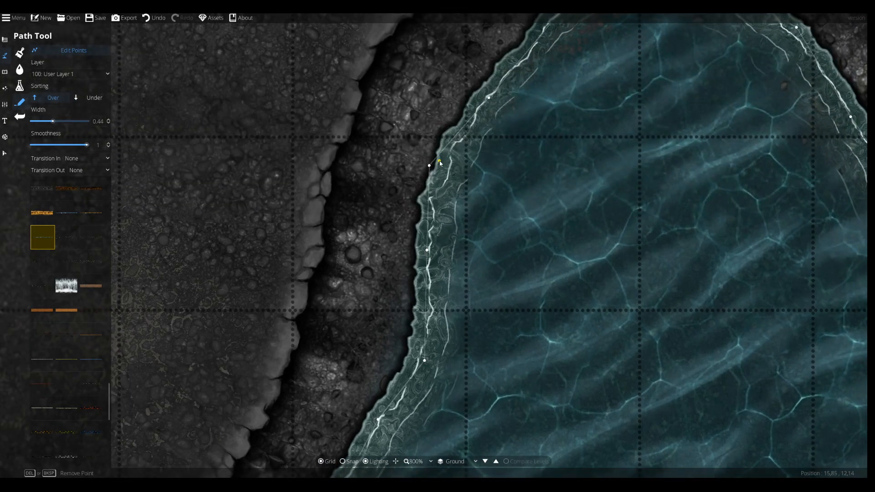
{"action": "left_click_drag", "start_coordinate": [489, 97], "coordinate": [674, 192]}
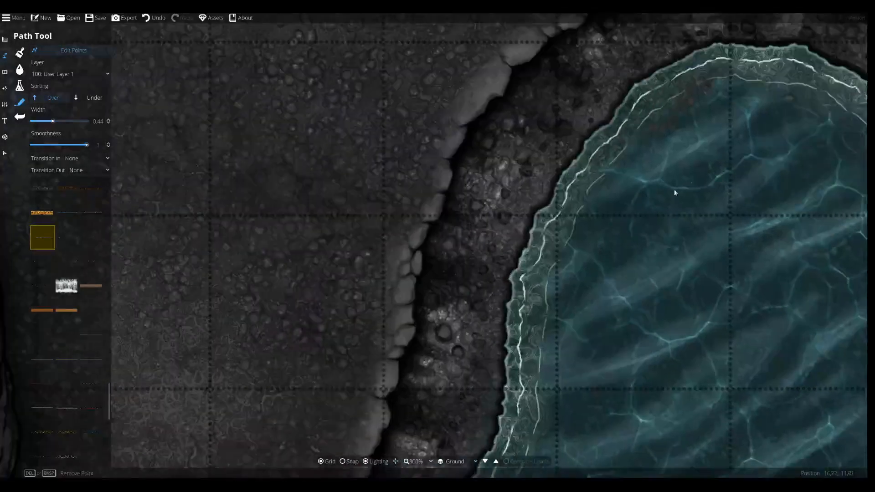
Step: Touch up the water along the inside of the reshaped shoreline with Water Still A 01 at brush size 1
{"action": "left_click", "coordinate": [18, 53]}
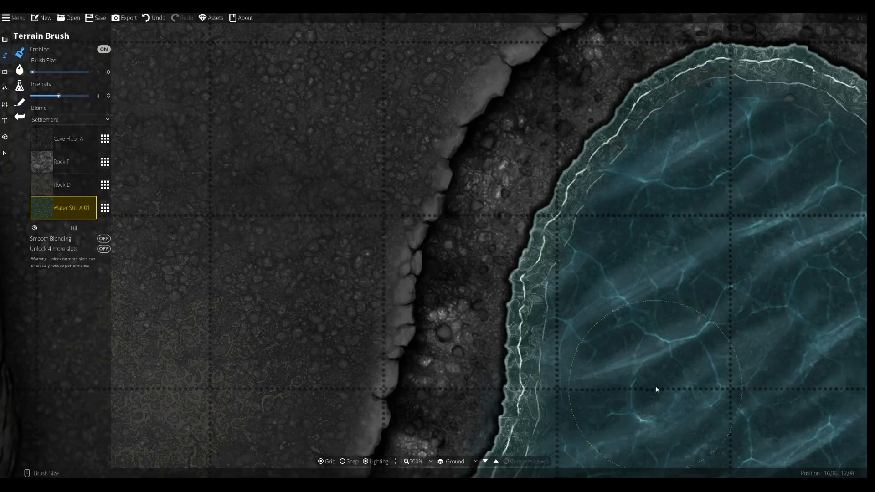
{"action": "left_click_drag", "start_coordinate": [656, 395], "coordinate": [638, 101]}
{"action": "mouse_move", "coordinate": [517, 380]}
{"action": "left_mouse_down"}
{"action": "mouse_move", "coordinate": [540, 276]}
{"action": "mouse_move", "coordinate": [512, 201]}
{"action": "left_mouse_up"}
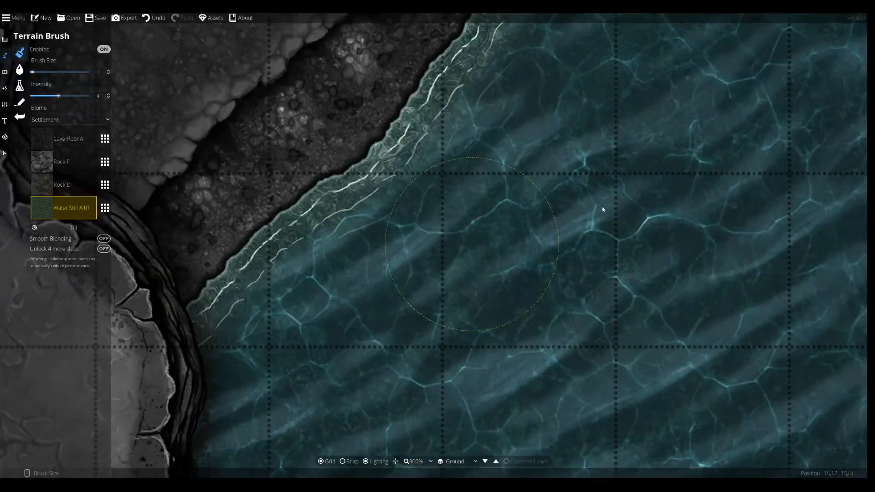
{"action": "left_click_drag", "start_coordinate": [602, 209], "coordinate": [482, 275]}
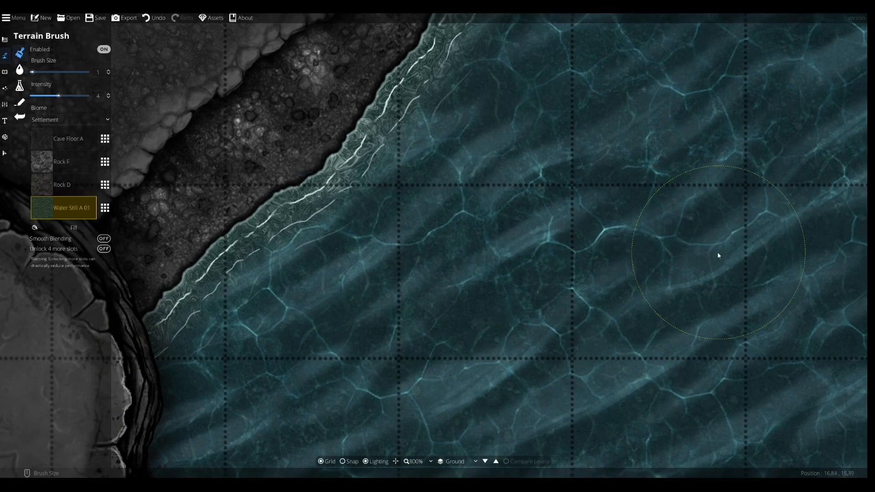
{"action": "left_click_drag", "start_coordinate": [717, 253], "coordinate": [212, 360]}
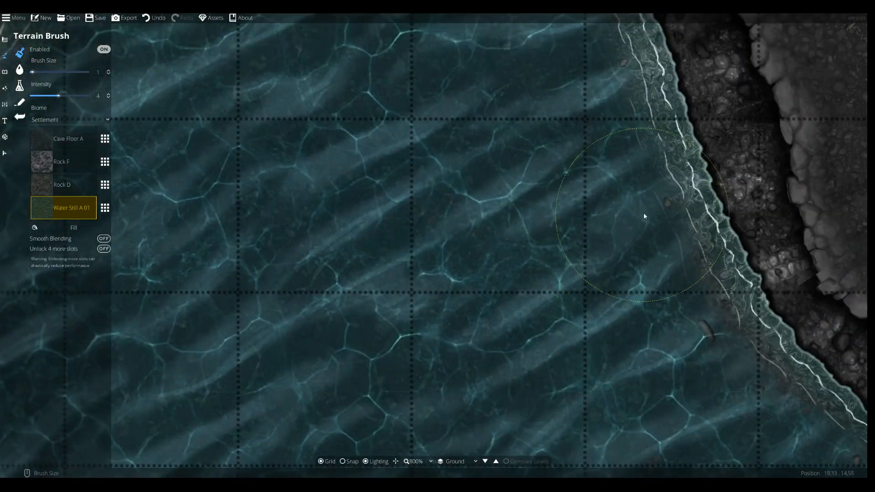
{"action": "mouse_move", "coordinate": [585, 325]}
{"action": "left_mouse_down"}
{"action": "mouse_move", "coordinate": [325, 18]}
{"action": "mouse_move", "coordinate": [411, 334]}
{"action": "left_mouse_up"}
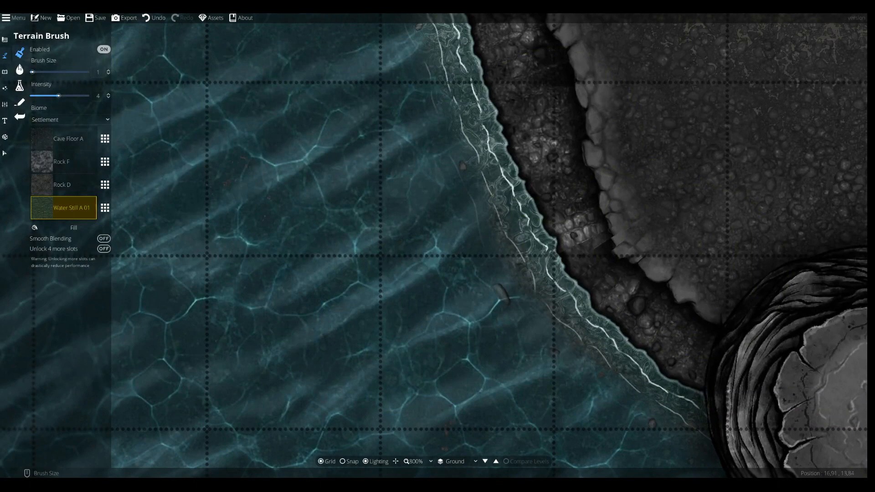
Step: Move the points of the rocky bank path outward along the pool's eastern side
{"action": "left_click", "coordinate": [20, 103]}
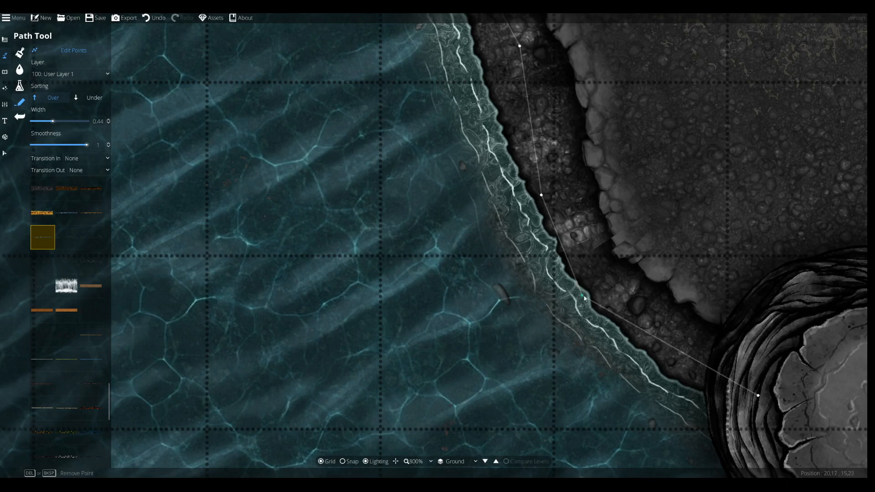
{"action": "left_click_drag", "start_coordinate": [635, 302], "coordinate": [640, 304]}
{"action": "left_click_drag", "start_coordinate": [541, 195], "coordinate": [568, 181]}
Step: Adjust the points of the rocky bank path around the pool's northern tip and northeastern shoulder for a less regular curve
{"action": "left_click_drag", "start_coordinate": [470, 95], "coordinate": [580, 415]}
{"action": "left_click_drag", "start_coordinate": [326, 129], "coordinate": [605, 441]}
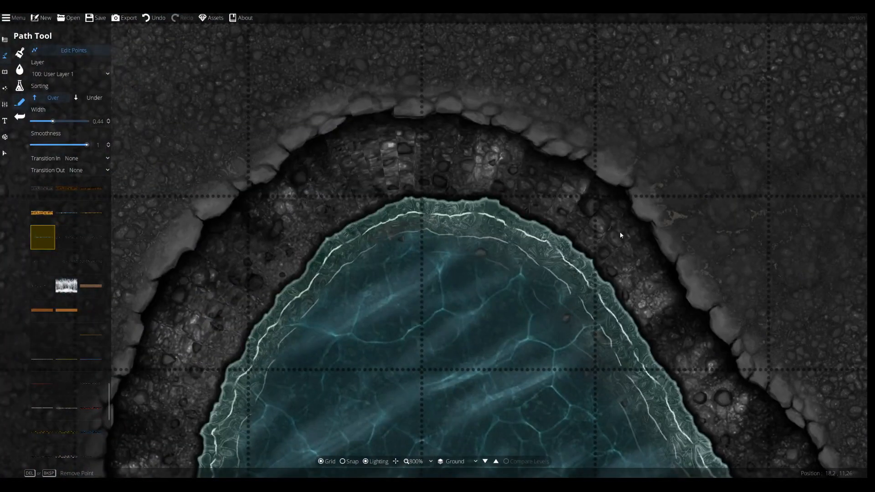
{"action": "left_click_drag", "start_coordinate": [589, 207], "coordinate": [617, 191]}
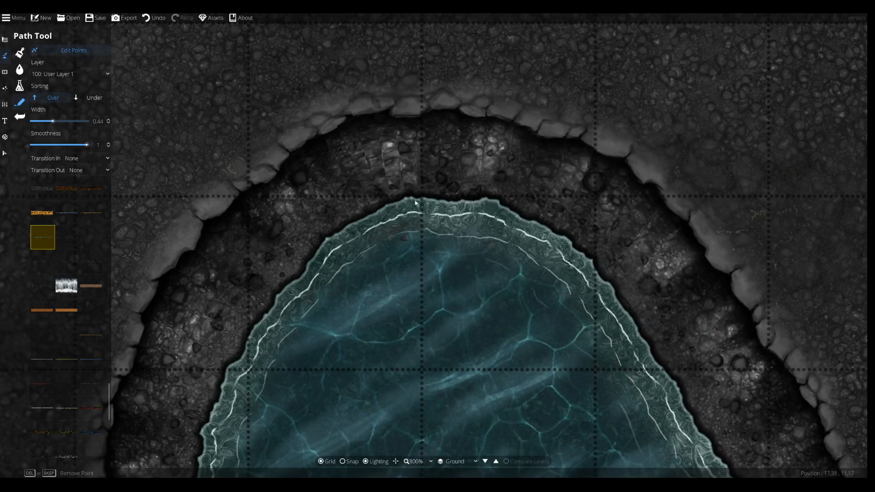
{"action": "left_click_drag", "start_coordinate": [506, 170], "coordinate": [496, 159]}
{"action": "mouse_move", "coordinate": [411, 153]}
{"action": "left_mouse_down"}
{"action": "mouse_move", "coordinate": [400, 149]}
{"action": "mouse_move", "coordinate": [408, 155]}
{"action": "left_mouse_up"}
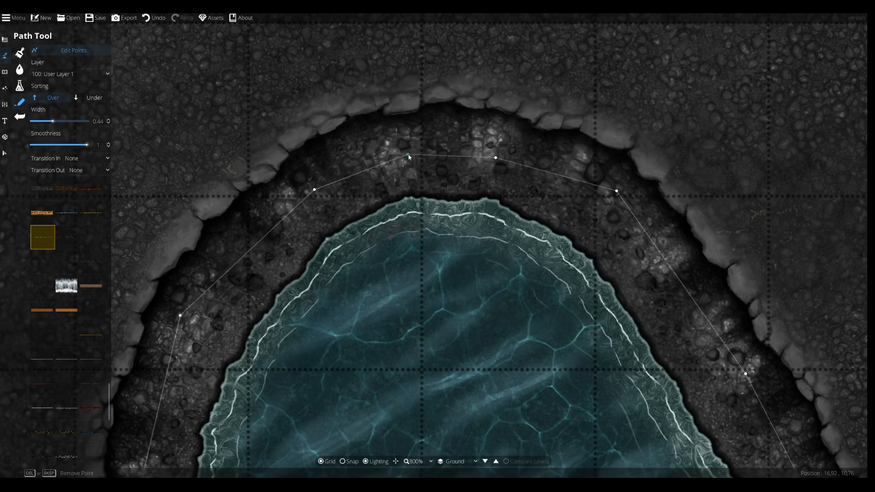
{"action": "left_click_drag", "start_coordinate": [496, 158], "coordinate": [511, 163]}
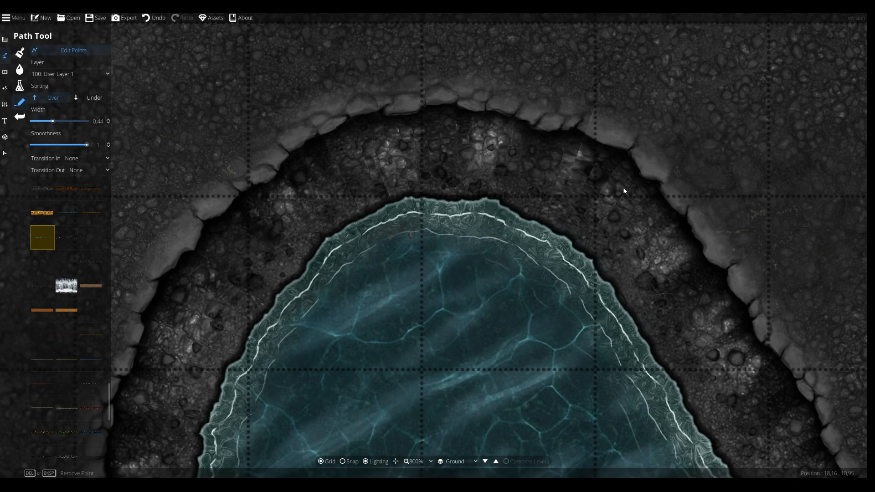
{"action": "left_click_drag", "start_coordinate": [620, 191], "coordinate": [639, 241]}
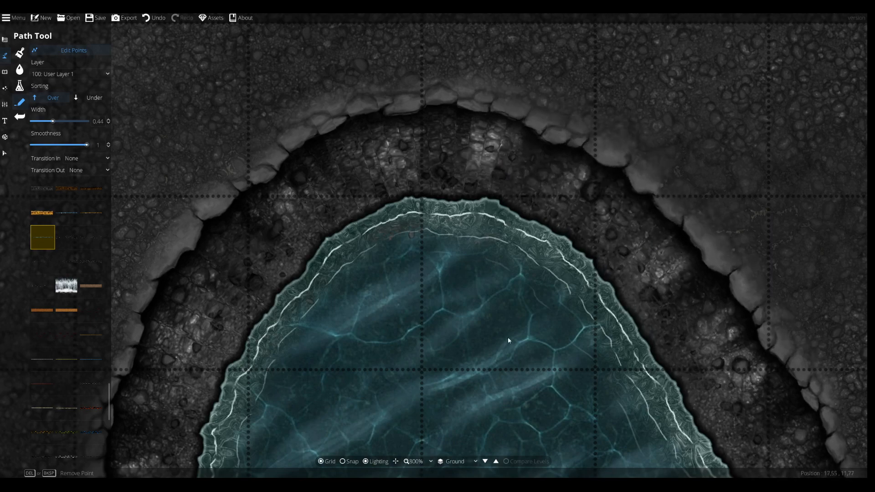
Step: Save the map and check the reshaped shoreline and bank up close and across the whole map
{"action": "key", "text": "s"}
{"action": "left_click_drag", "start_coordinate": [335, 316], "coordinate": [492, 97]}
{"action": "left_click_drag", "start_coordinate": [397, 343], "coordinate": [563, 16]}
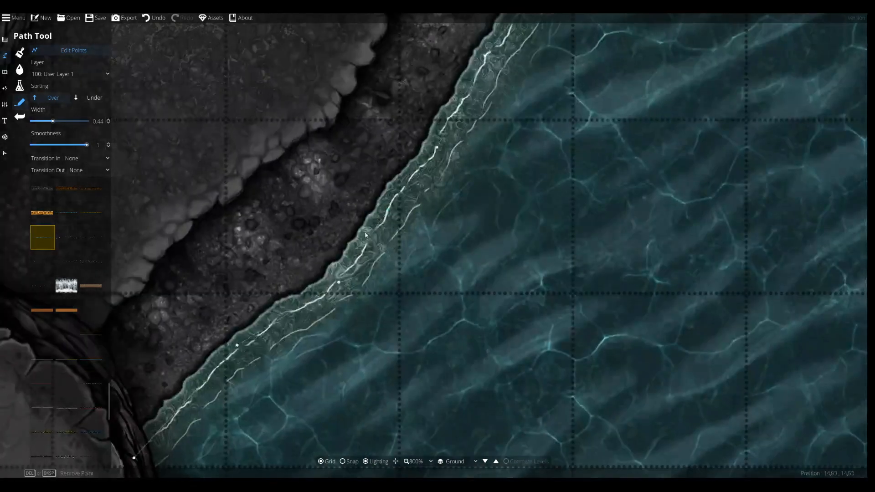
{"action": "left_click_drag", "start_coordinate": [494, 324], "coordinate": [465, 207]}
{"action": "scroll", "coordinate": [465, 207], "scroll_direction": "down", "scroll_amount": 5}
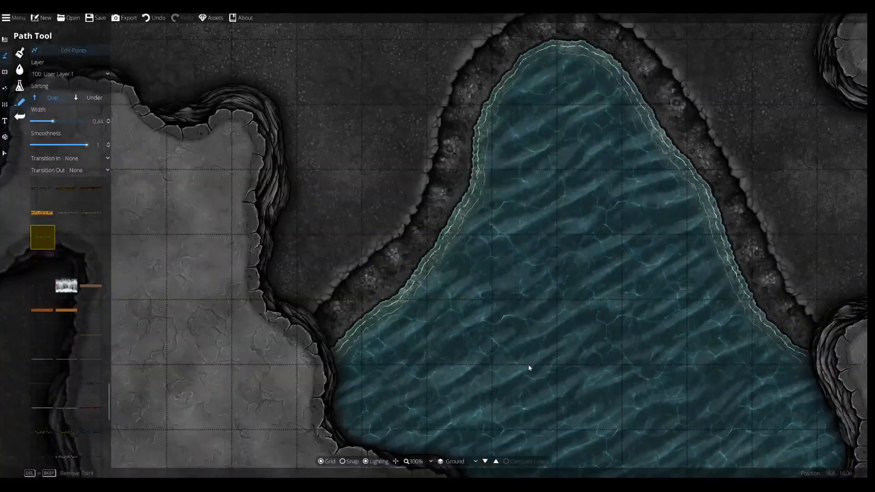
{"action": "scroll", "coordinate": [576, 365], "scroll_direction": "down", "scroll_amount": 3}
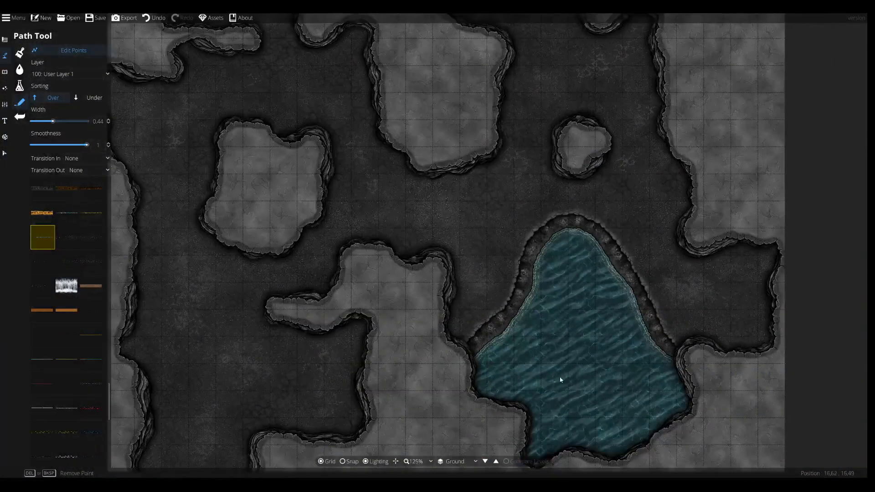
{"action": "left_click_drag", "start_coordinate": [560, 380], "coordinate": [526, 329]}
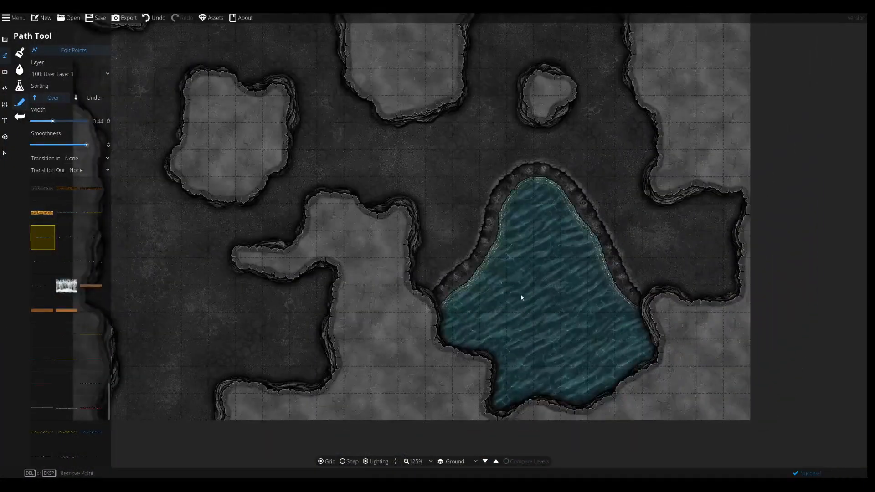
{"action": "scroll", "coordinate": [521, 297], "scroll_direction": "down", "scroll_amount": 2}
{"action": "left_click_drag", "start_coordinate": [538, 267], "coordinate": [530, 290]}
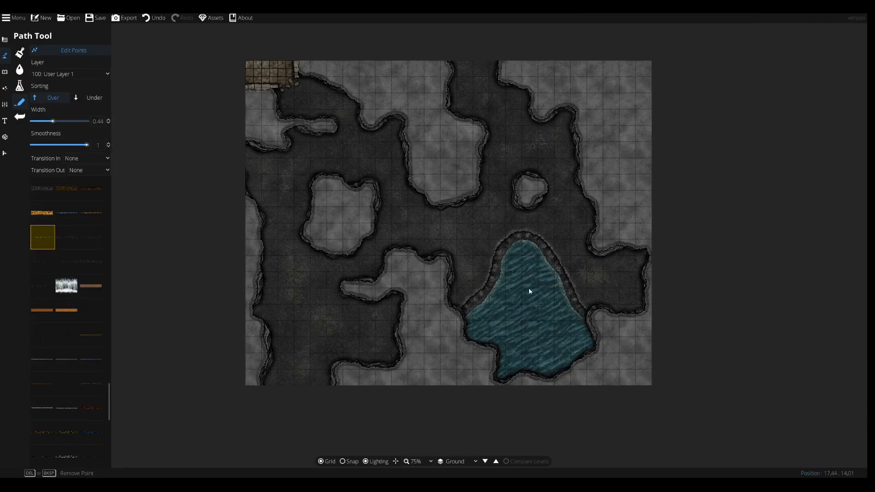
Step: Replace the Water Still A 01 texture in the fourth terrain slot with Water Calm A Green
{"action": "scroll", "coordinate": [529, 292], "scroll_direction": "up", "scroll_amount": 6}
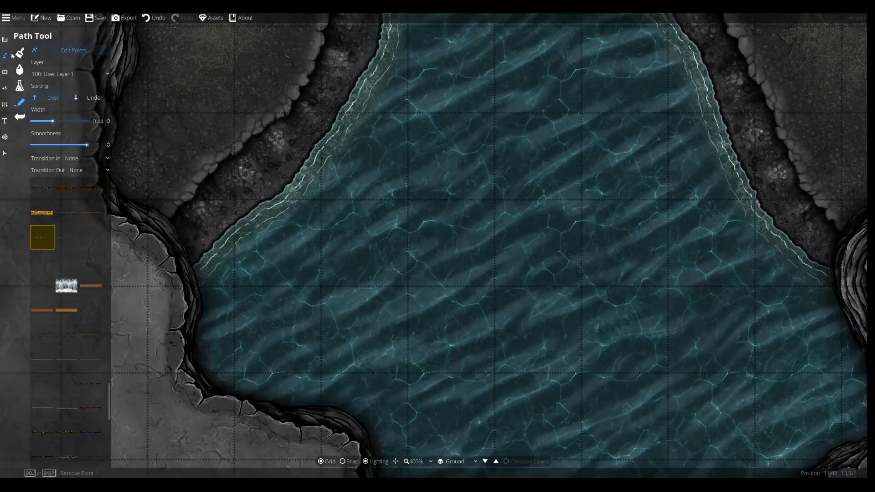
{"action": "left_click", "coordinate": [19, 69]}
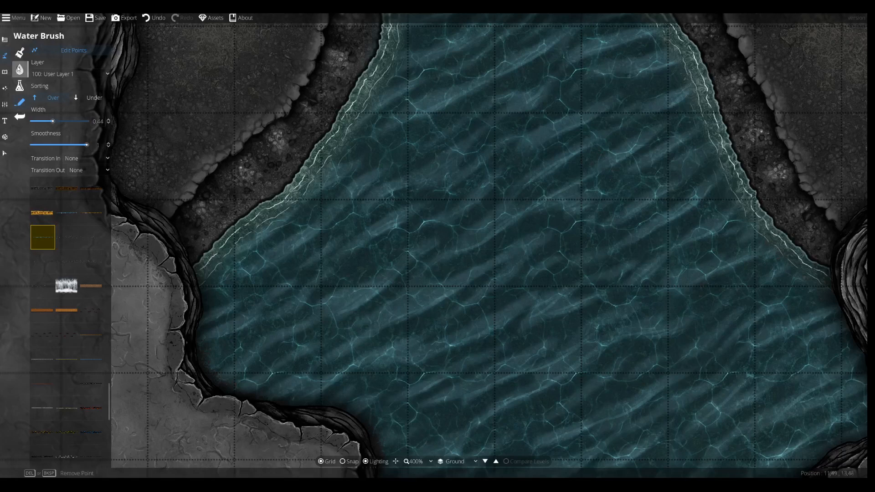
{"action": "left_click", "coordinate": [19, 53]}
{"action": "left_click", "coordinate": [105, 207]}
{"action": "scroll", "coordinate": [177, 308], "scroll_direction": "down", "scroll_amount": 10}
{"action": "scroll", "coordinate": [174, 309], "scroll_direction": "down", "scroll_amount": 15}
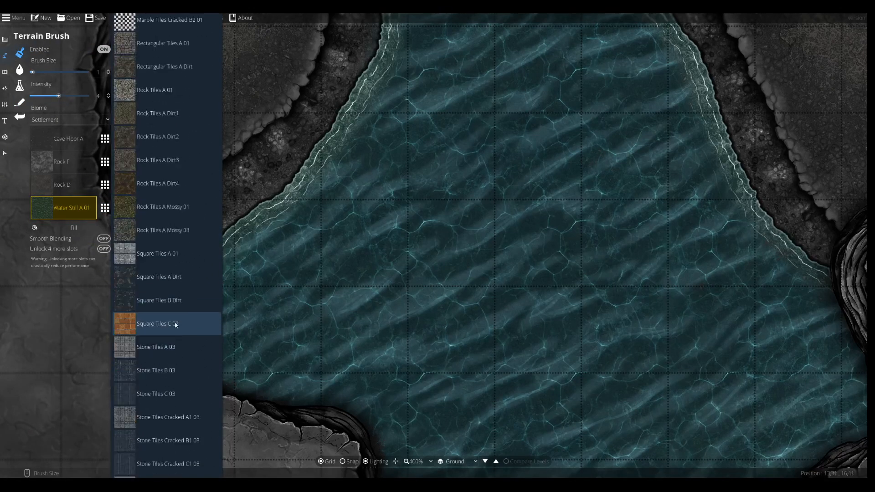
{"action": "scroll", "coordinate": [164, 344], "scroll_direction": "down", "scroll_amount": 15}
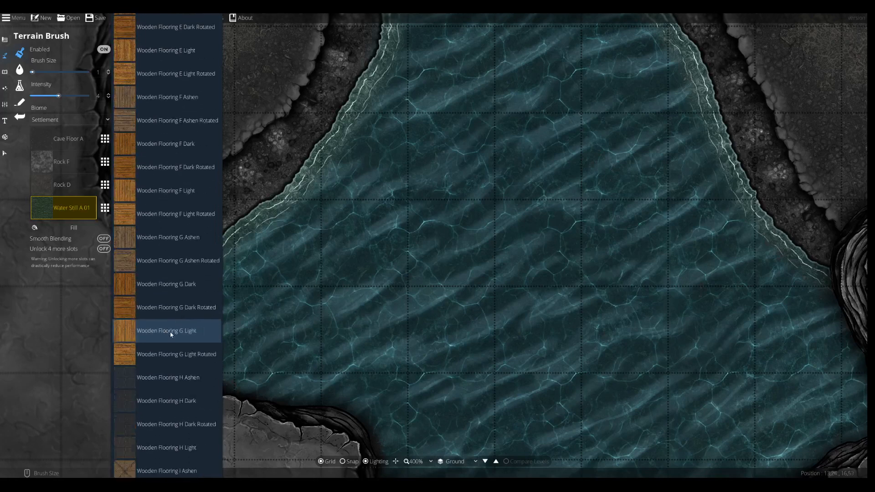
{"action": "scroll", "coordinate": [172, 327], "scroll_direction": "down", "scroll_amount": 15}
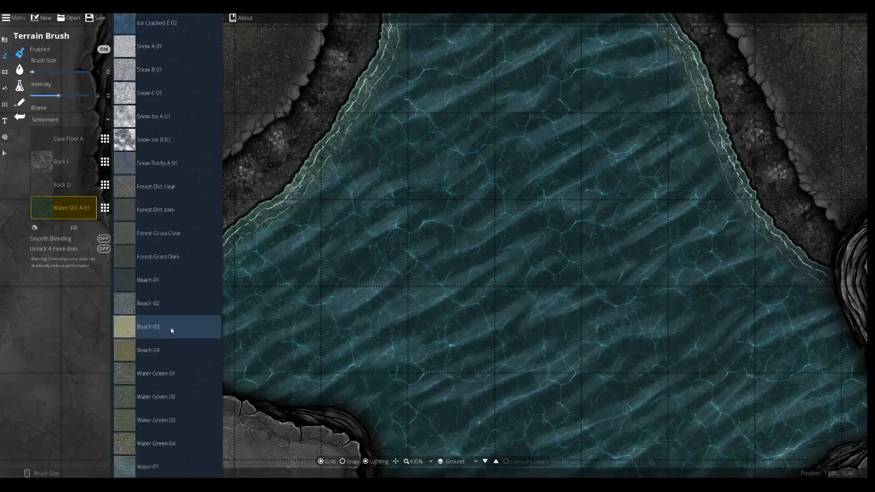
{"action": "scroll", "coordinate": [173, 329], "scroll_direction": "down", "scroll_amount": 15}
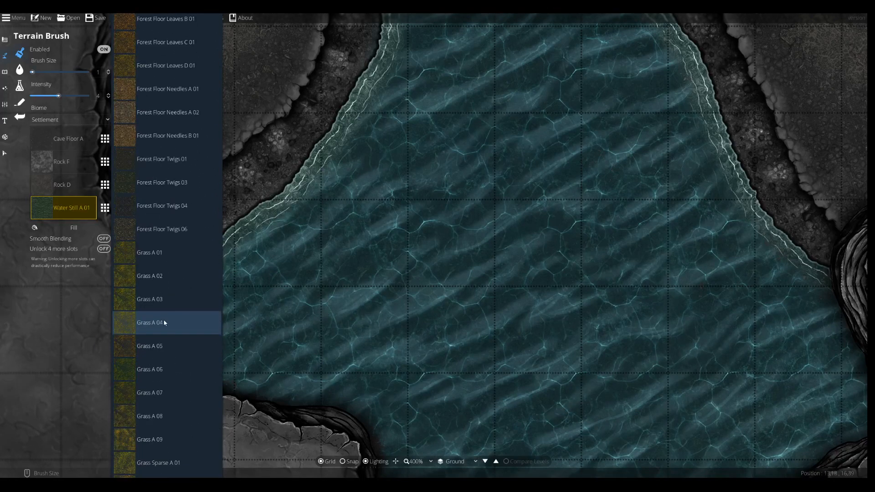
{"action": "scroll", "coordinate": [164, 318], "scroll_direction": "down", "scroll_amount": 15}
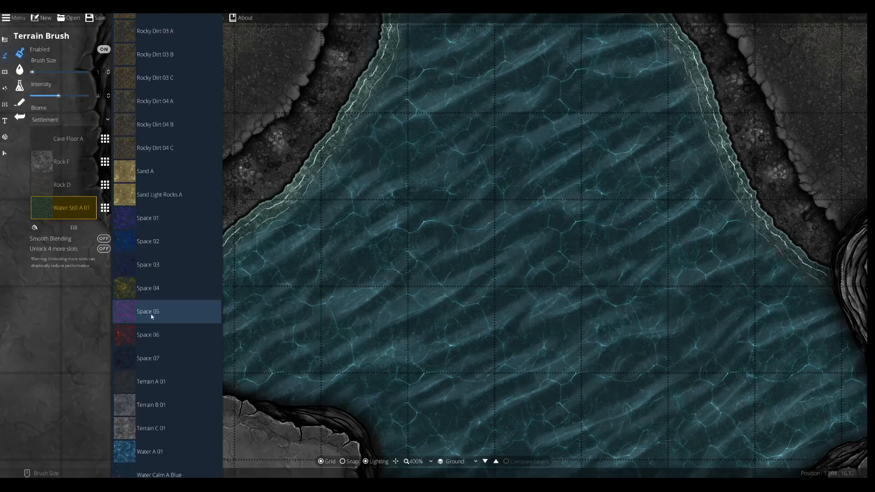
{"action": "left_click", "coordinate": [129, 241]}
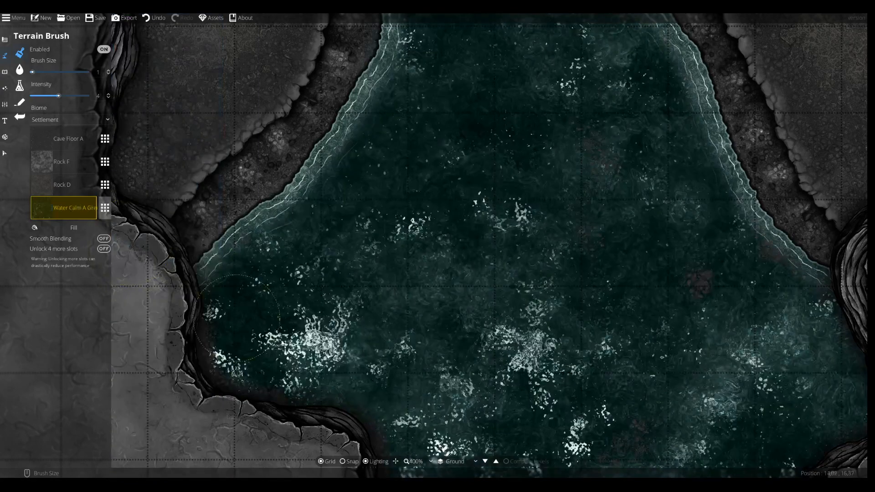
Step: Paint over the patches of floor showing through the pool with Water Calm A Green at brush size 1
{"action": "scroll", "coordinate": [542, 363], "scroll_direction": "down", "scroll_amount": 5}
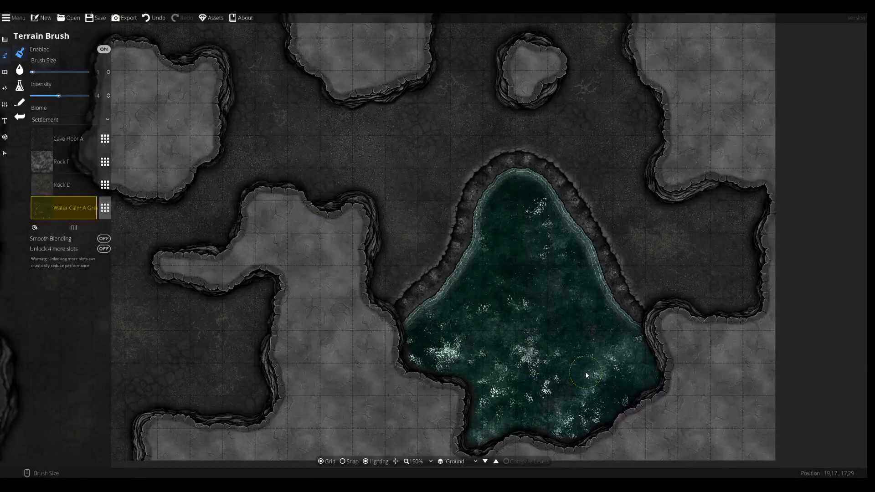
{"action": "scroll", "coordinate": [586, 371], "scroll_direction": "up", "scroll_amount": 5}
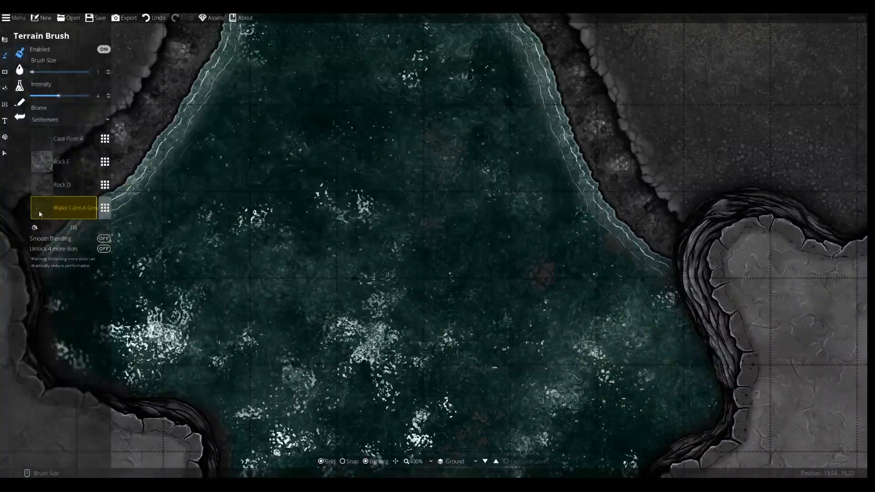
{"action": "left_click_drag", "start_coordinate": [542, 277], "coordinate": [521, 265]}
{"action": "scroll", "coordinate": [469, 238], "scroll_direction": "up", "scroll_amount": 2}
{"action": "mouse_move", "coordinate": [466, 237]}
{"action": "left_mouse_down"}
{"action": "mouse_move", "coordinate": [405, 207]}
{"action": "mouse_move", "coordinate": [401, 133]}
{"action": "mouse_move", "coordinate": [396, 312]}
{"action": "mouse_move", "coordinate": [430, 405]}
{"action": "left_mouse_up"}
{"action": "mouse_move", "coordinate": [411, 335]}
{"action": "left_mouse_down"}
{"action": "mouse_move", "coordinate": [406, 306]}
{"action": "mouse_move", "coordinate": [424, 189]}
{"action": "left_mouse_up"}
{"action": "scroll", "coordinate": [299, 246], "scroll_direction": "down", "scroll_amount": 2}
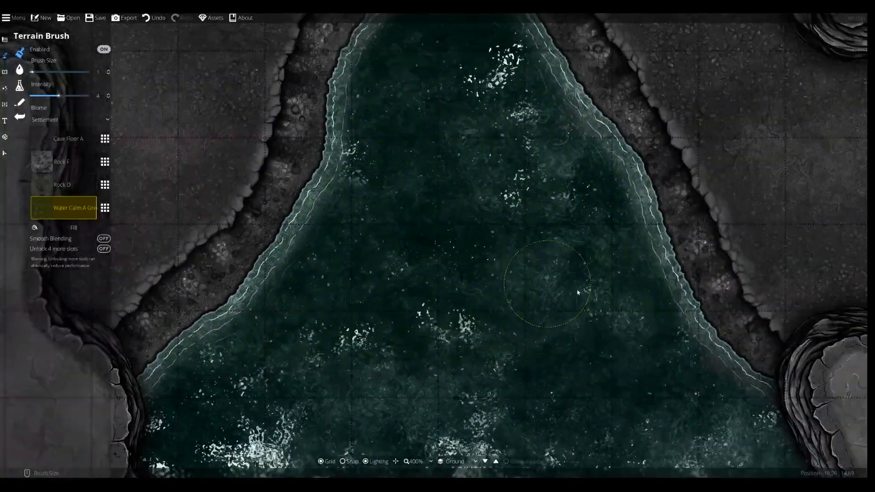
Step: Select the rocky bank path around the pool and delete it
{"action": "left_click", "coordinate": [7, 155]}
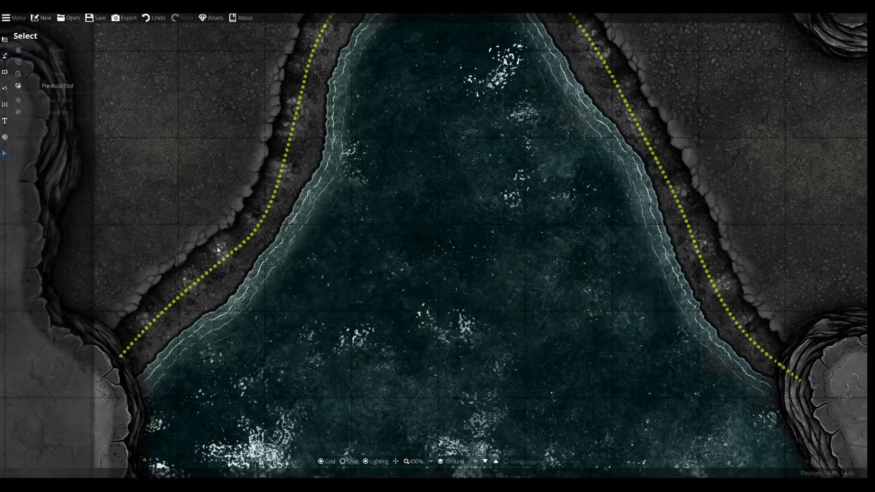
{"action": "left_click", "coordinate": [226, 257]}
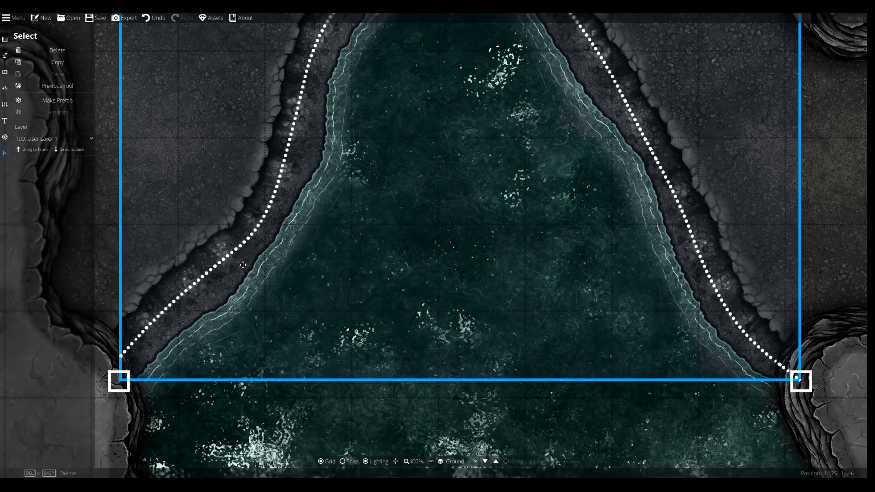
{"action": "key", "text": "Delete"}
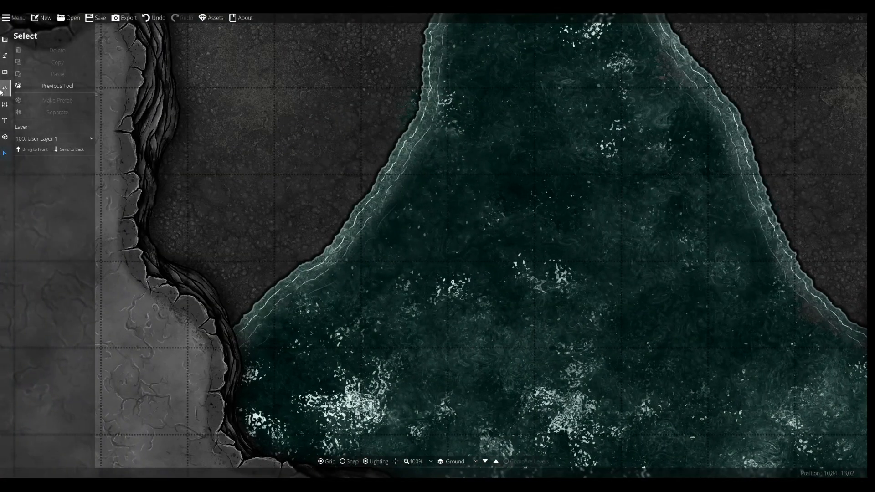
Step: Trace the foam path over the water along the cave walls enclosing the pool's southern part, at width 0.44 and smoothness 1
{"action": "left_click", "coordinate": [3, 90]}
{"action": "left_click", "coordinate": [4, 72]}
{"action": "left_click", "coordinate": [4, 56]}
{"action": "left_click", "coordinate": [32, 102]}
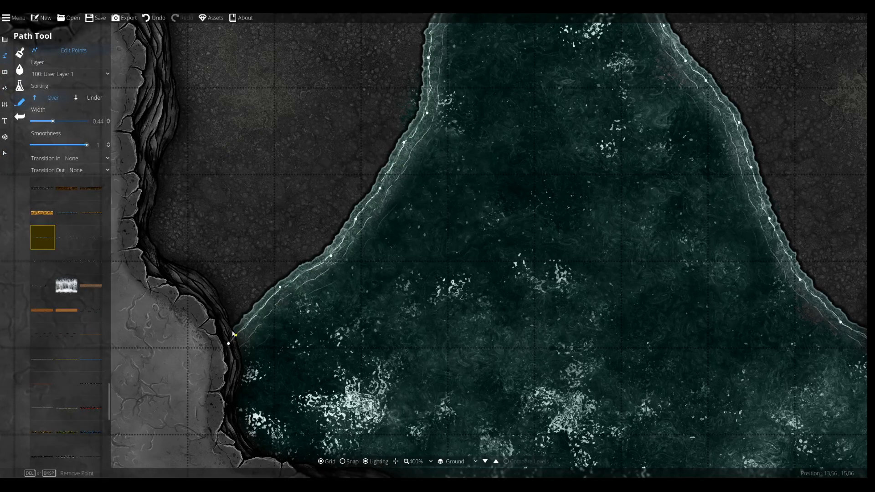
{"action": "left_click", "coordinate": [88, 52]}
{"action": "left_click_drag", "start_coordinate": [241, 343], "coordinate": [231, 151]}
{"action": "left_click", "coordinate": [229, 145]}
{"action": "left_click", "coordinate": [231, 196]}
{"action": "left_click", "coordinate": [240, 257]}
{"action": "left_click", "coordinate": [293, 270]}
{"action": "left_click", "coordinate": [355, 274]}
{"action": "left_click", "coordinate": [401, 295]}
{"action": "left_click", "coordinate": [408, 353]}
{"action": "left_click", "coordinate": [400, 423]}
{"action": "left_click_drag", "start_coordinate": [399, 425], "coordinate": [405, 327]}
{"action": "left_click", "coordinate": [482, 353]}
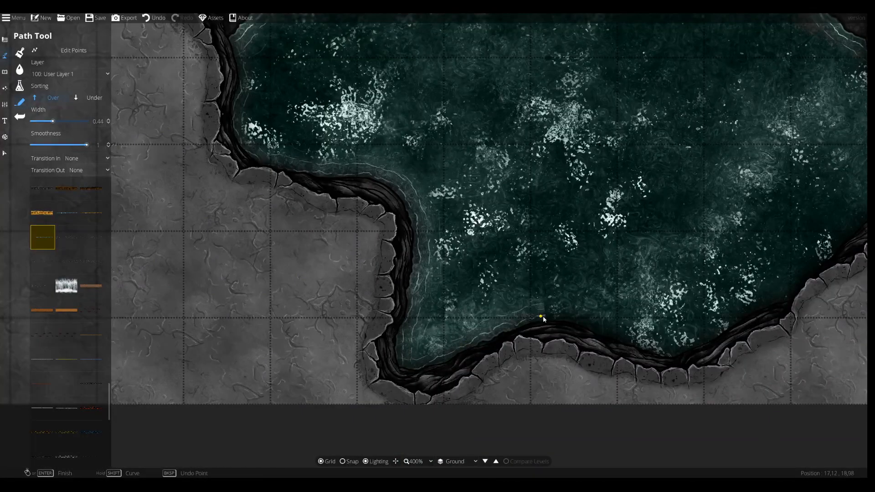
{"action": "left_click", "coordinate": [543, 319]}
{"action": "left_click", "coordinate": [607, 337]}
{"action": "left_click", "coordinate": [678, 355]}
{"action": "left_click", "coordinate": [738, 326]}
{"action": "left_click", "coordinate": [806, 269]}
{"action": "left_click_drag", "start_coordinate": [813, 255], "coordinate": [491, 371]}
{"action": "left_click", "coordinate": [589, 295]}
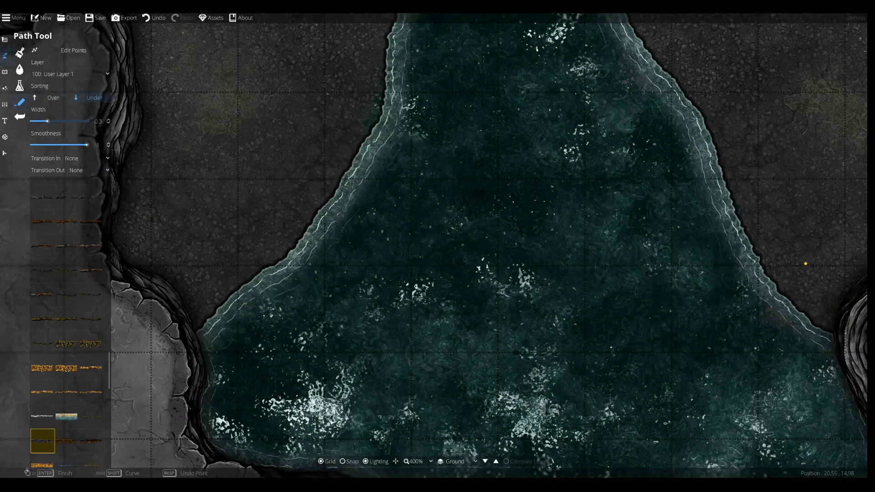
Step: Trace a narrower rocky bank path under the foam around the pool's floor-side shore, from western to eastern wall, at width 0.3
{"action": "left_click", "coordinate": [223, 445]}
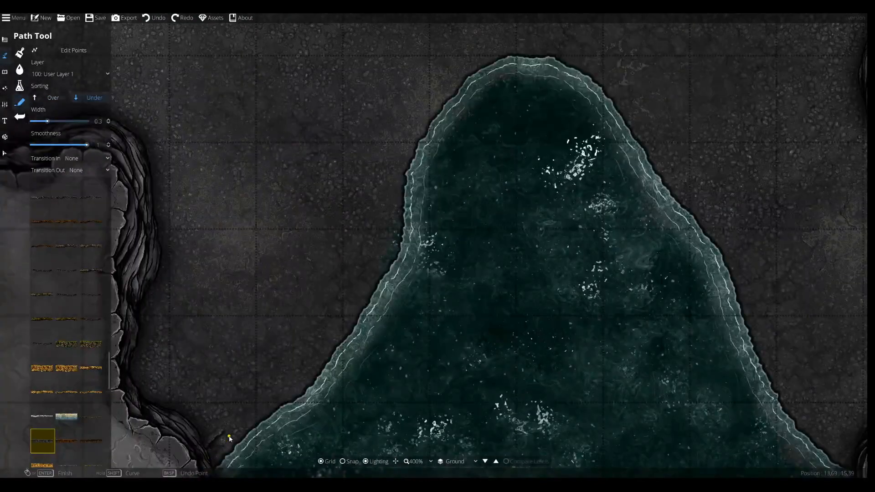
{"action": "left_click", "coordinate": [280, 388]}
{"action": "left_click", "coordinate": [317, 354]}
{"action": "left_click", "coordinate": [344, 319]}
{"action": "left_click", "coordinate": [377, 267]}
{"action": "left_click", "coordinate": [399, 223]}
{"action": "left_click", "coordinate": [404, 166]}
{"action": "left_click", "coordinate": [424, 132]}
{"action": "left_click", "coordinate": [462, 78]}
{"action": "left_click", "coordinate": [497, 58]}
{"action": "left_click", "coordinate": [538, 56]}
{"action": "left_click", "coordinate": [583, 66]}
{"action": "left_click", "coordinate": [629, 107]}
{"action": "left_click", "coordinate": [664, 173]}
{"action": "left_click_drag", "start_coordinate": [689, 203], "coordinate": [478, 152]}
{"action": "left_click", "coordinate": [480, 153]}
{"action": "left_click", "coordinate": [513, 188]}
{"action": "left_click", "coordinate": [533, 248]}
{"action": "left_click", "coordinate": [552, 300]}
{"action": "left_click", "coordinate": [580, 355]}
{"action": "left_click", "coordinate": [646, 412]}
{"action": "right_click", "coordinate": [649, 414]}
Step: Inspect the new rocky bank and foam edge closely from the pool's northern tip to its southeastern end
{"action": "key", "text": "t"}
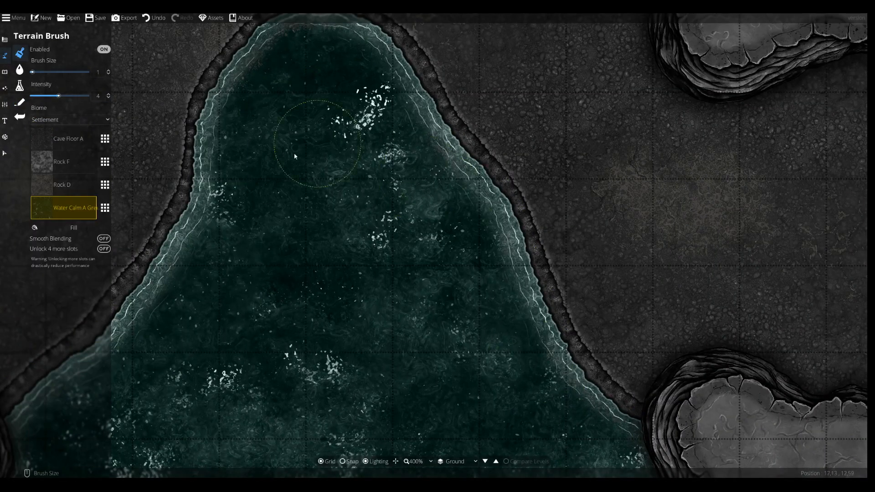
{"action": "scroll", "coordinate": [407, 148], "scroll_direction": "down", "scroll_amount": 2}
{"action": "scroll", "coordinate": [314, 251], "scroll_direction": "up", "scroll_amount": 2}
{"action": "scroll", "coordinate": [376, 196], "scroll_direction": "down", "scroll_amount": 2}
{"action": "scroll", "coordinate": [442, 221], "scroll_direction": "up", "scroll_amount": 2}
{"action": "scroll", "coordinate": [473, 378], "scroll_direction": "down", "scroll_amount": 3}
{"action": "scroll", "coordinate": [451, 318], "scroll_direction": "up", "scroll_amount": 2}
{"action": "scroll", "coordinate": [459, 237], "scroll_direction": "up", "scroll_amount": 2}
{"action": "left_click_drag", "start_coordinate": [567, 117], "coordinate": [534, 162]}
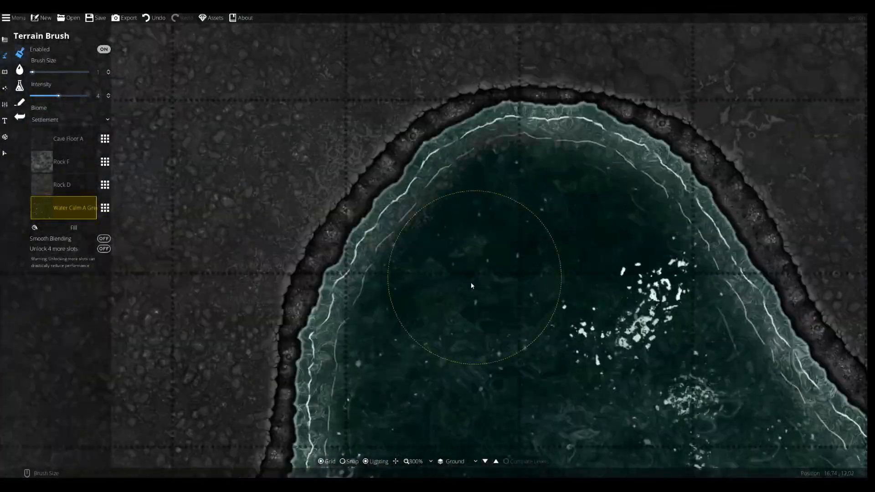
{"action": "left_click_drag", "start_coordinate": [714, 416], "coordinate": [545, 250]}
{"action": "left_click_drag", "start_coordinate": [593, 410], "coordinate": [323, 69]}
Step: Try to trace a dark shadow path over the outer edge of the pool's southeastern rocky bank at width 0.3
{"action": "left_click", "coordinate": [5, 88]}
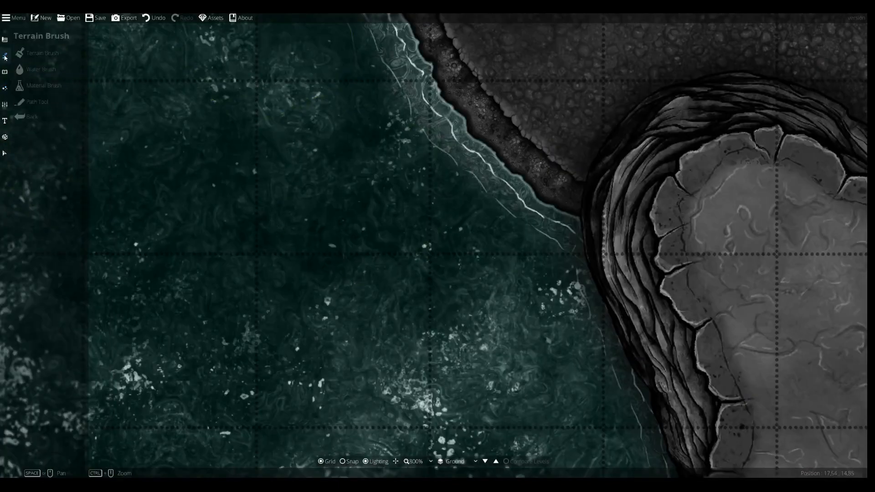
{"action": "left_click", "coordinate": [4, 56]}
{"action": "left_click", "coordinate": [20, 101]}
{"action": "scroll", "coordinate": [76, 359], "scroll_direction": "down", "scroll_amount": 10}
{"action": "left_click", "coordinate": [67, 455]}
{"action": "key", "text": "ctrl+z"}
{"action": "left_click", "coordinate": [50, 97]}
{"action": "left_click", "coordinate": [604, 236]}
{"action": "left_click", "coordinate": [510, 175]}
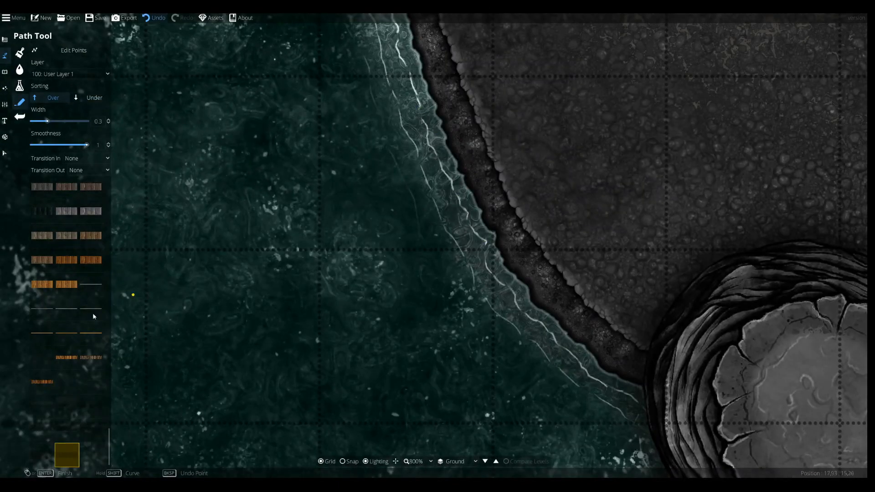
{"action": "scroll", "coordinate": [92, 313], "scroll_direction": "up", "scroll_amount": 5}
{"action": "left_click", "coordinate": [91, 271]}
{"action": "left_click", "coordinate": [616, 335]}
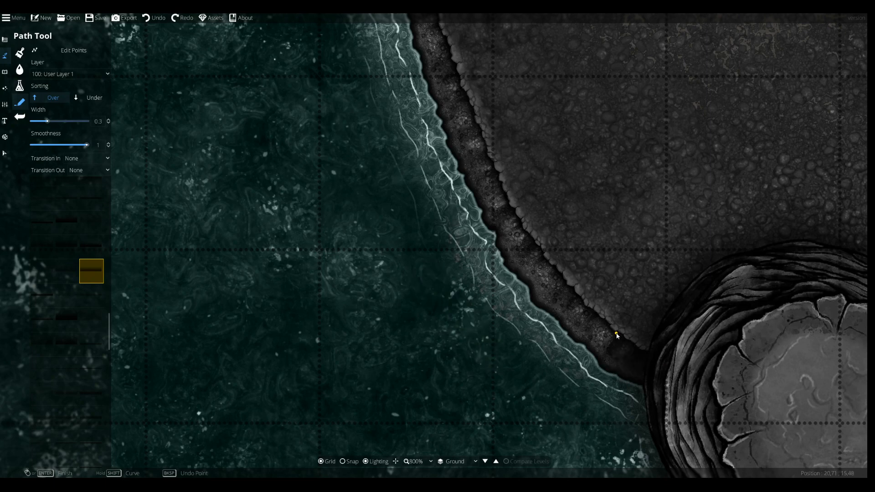
{"action": "left_click", "coordinate": [573, 292]}
{"action": "left_click", "coordinate": [538, 248]}
{"action": "left_click", "coordinate": [488, 165]}
{"action": "left_click", "coordinate": [461, 87]}
{"action": "right_click", "coordinate": [460, 88]}
Step: Choose a softer shadow path and lay it over the rocky bank along the pool at width 0.3
{"action": "left_click", "coordinate": [69, 247]}
{"action": "scroll", "coordinate": [67, 248], "scroll_direction": "up", "scroll_amount": 1}
{"action": "left_click", "coordinate": [44, 282]}
{"action": "scroll", "coordinate": [50, 250], "scroll_direction": "up", "scroll_amount": 2}
{"action": "left_click", "coordinate": [90, 282]}
{"action": "left_click", "coordinate": [70, 227]}
{"action": "left_click", "coordinate": [48, 238]}
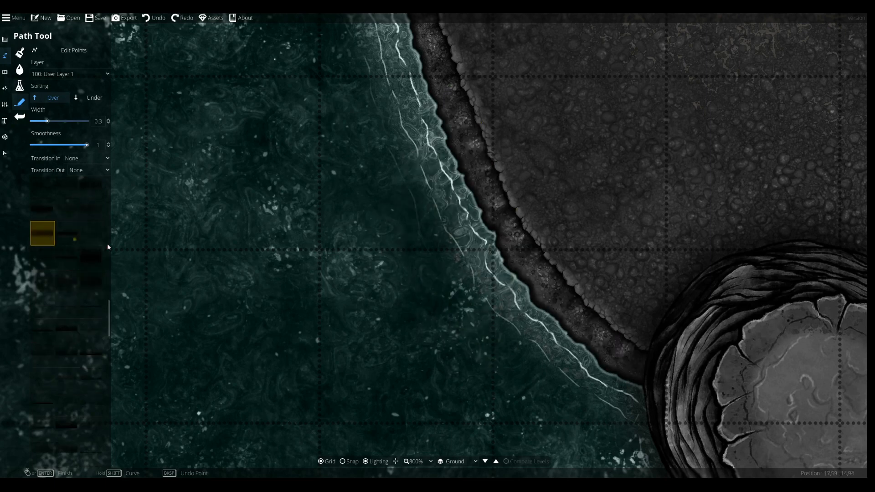
{"action": "left_click", "coordinate": [91, 208]}
{"action": "left_click", "coordinate": [442, 248]}
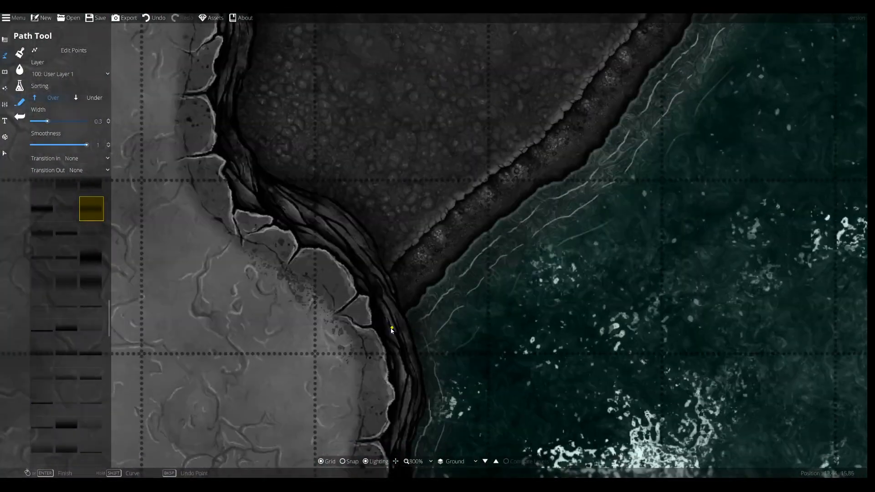
Step: Examine how the pool and its bank fit with the surrounding cave walls and floor across the map
{"action": "scroll", "coordinate": [510, 344], "scroll_direction": "down", "scroll_amount": 5}
{"action": "left_click_drag", "start_coordinate": [633, 315], "coordinate": [498, 260]}
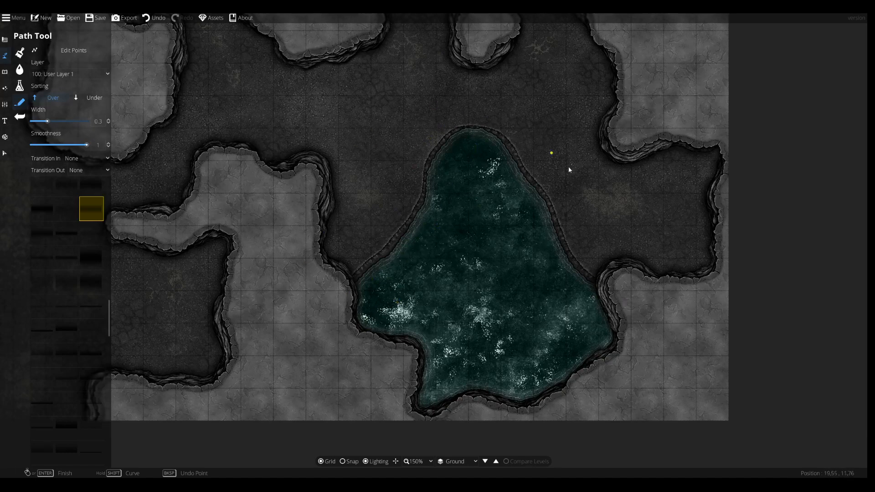
{"action": "left_click_drag", "start_coordinate": [342, 151], "coordinate": [543, 312]}
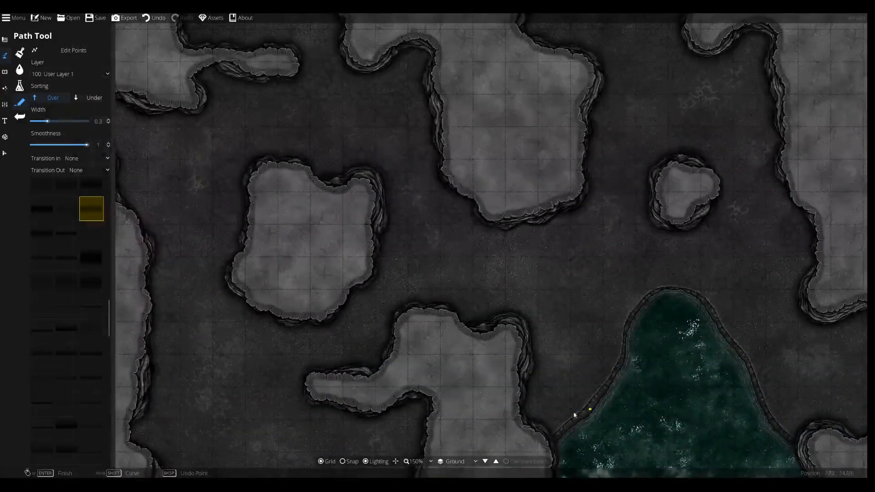
{"action": "left_click_drag", "start_coordinate": [454, 248], "coordinate": [391, 144]}
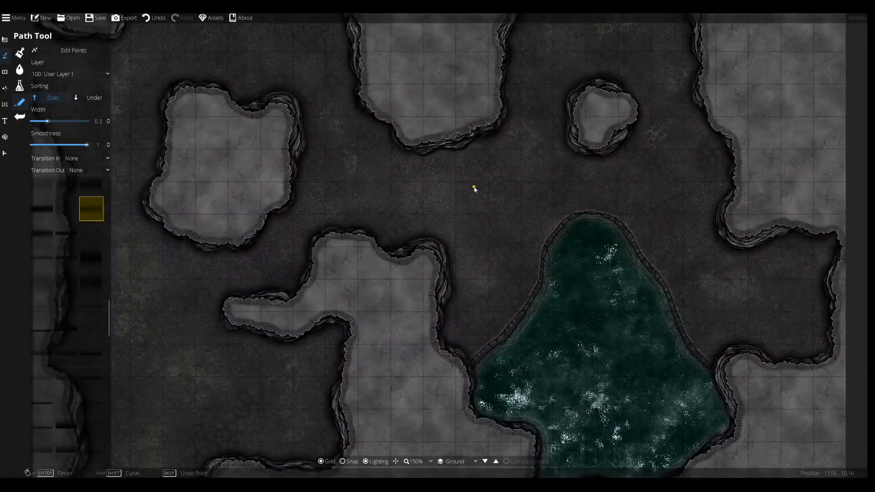
{"action": "left_click_drag", "start_coordinate": [474, 189], "coordinate": [495, 105]}
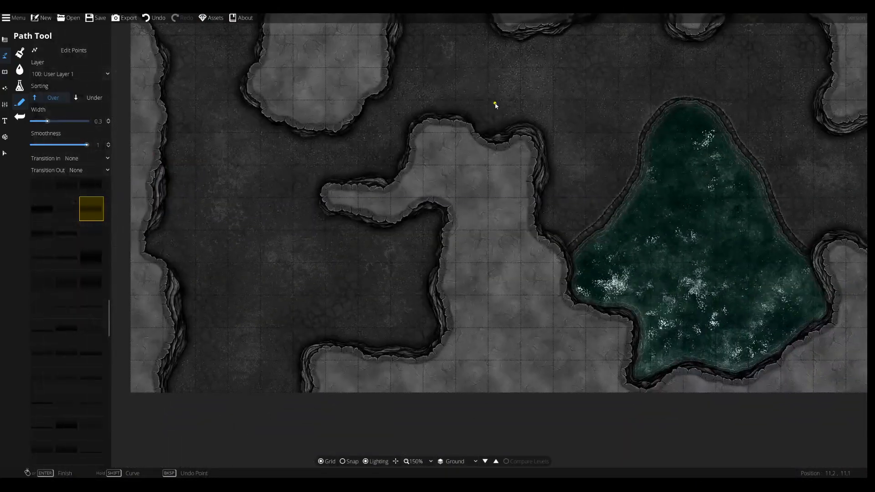
{"action": "left_click_drag", "start_coordinate": [535, 137], "coordinate": [532, 281]}
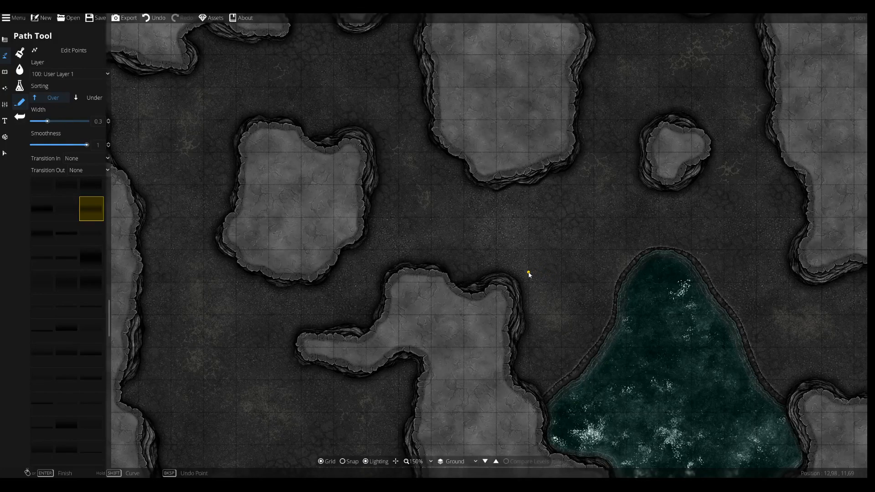
{"action": "left_click_drag", "start_coordinate": [527, 258], "coordinate": [437, 223]}
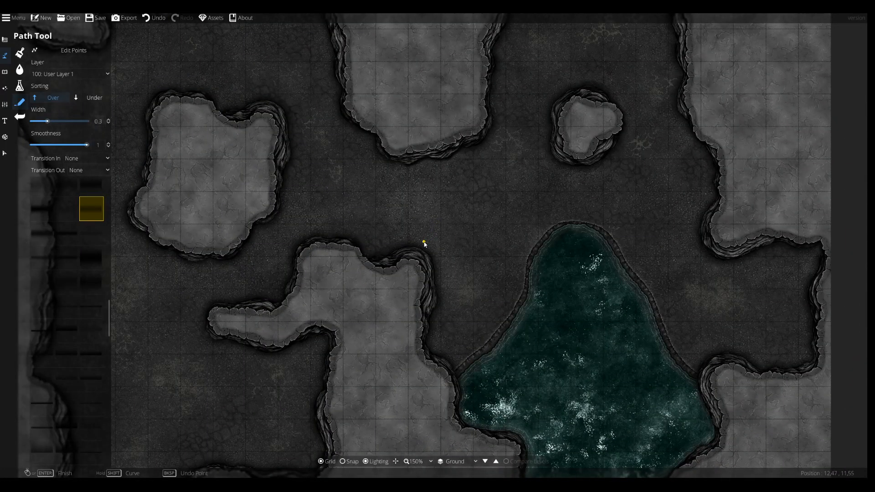